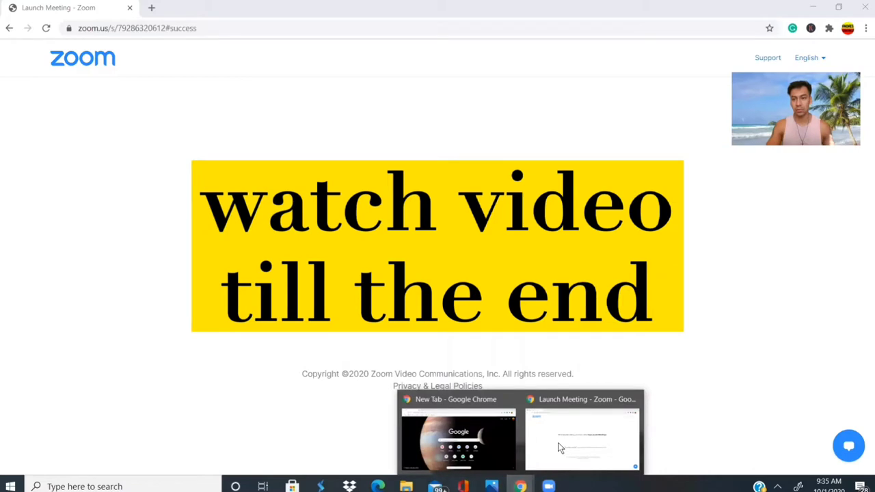
- Switch to the browser window with the new tab page and search Google for "google ads" in another new tab
{"action": "left_click", "coordinate": [559, 448]}
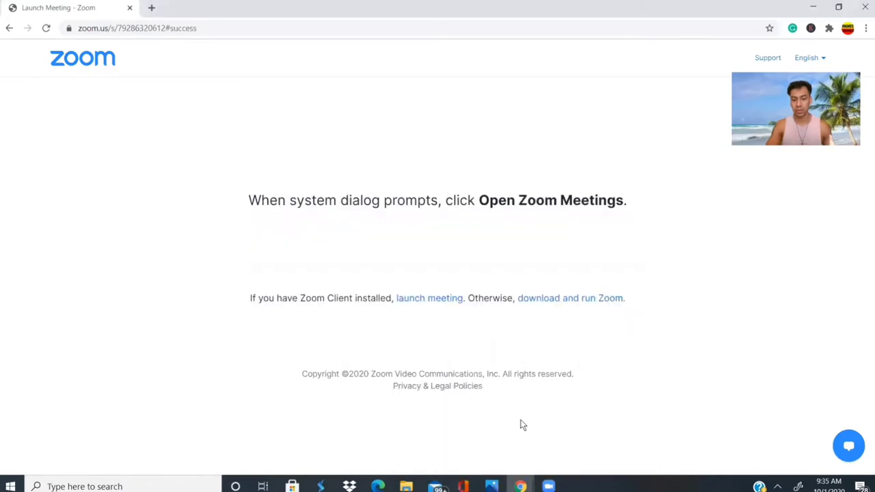
{"action": "left_click", "coordinate": [520, 486]}
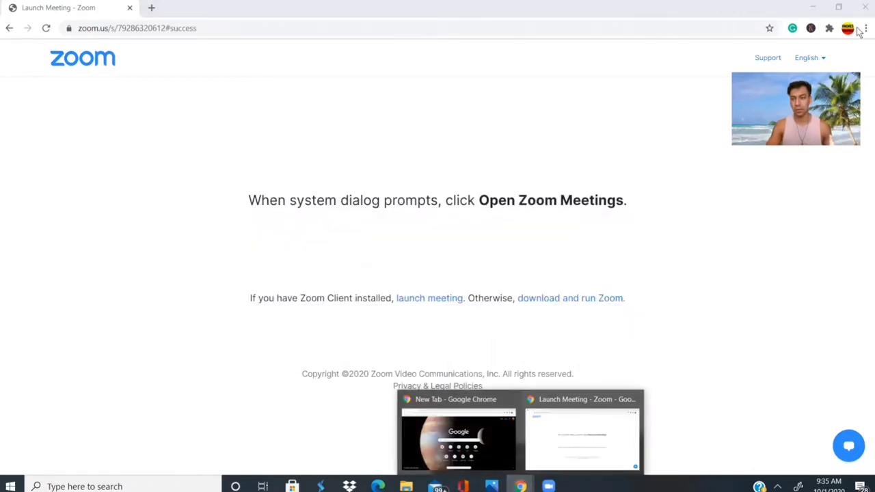
{"action": "key", "text": "alt+Tab"}
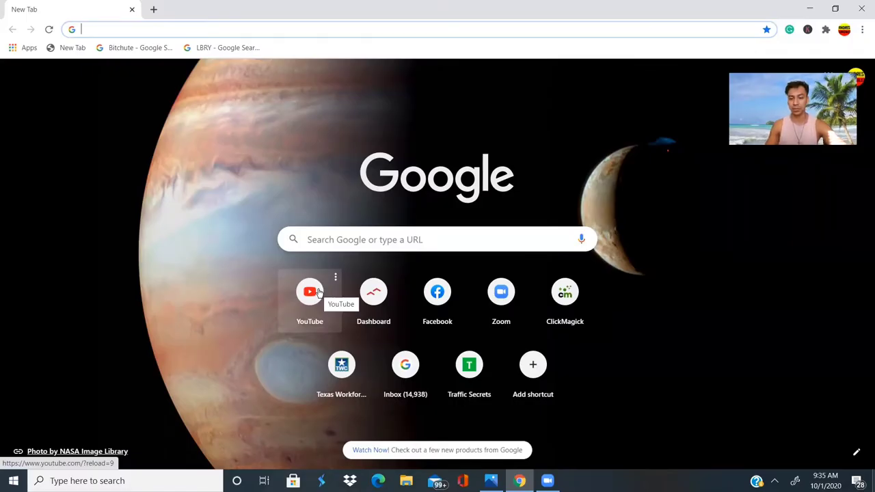
{"action": "left_click", "coordinate": [154, 11]}
{"action": "left_click", "coordinate": [148, 27]}
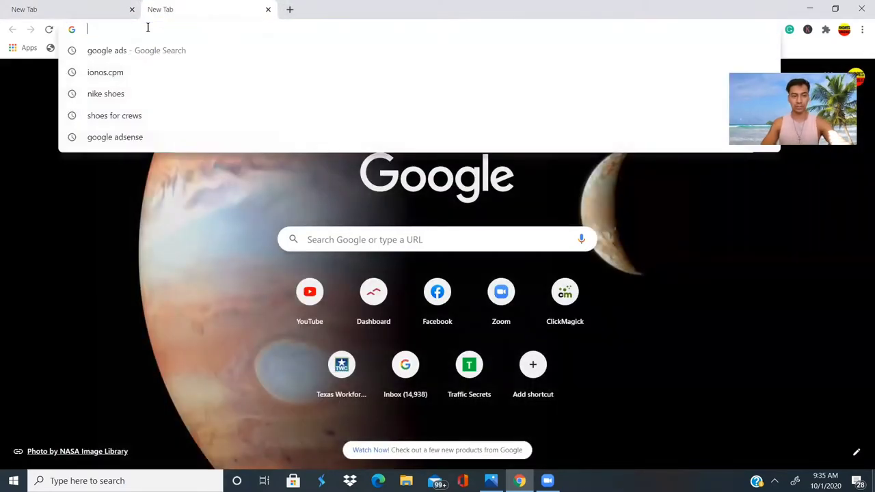
{"action": "type", "text": "google"}
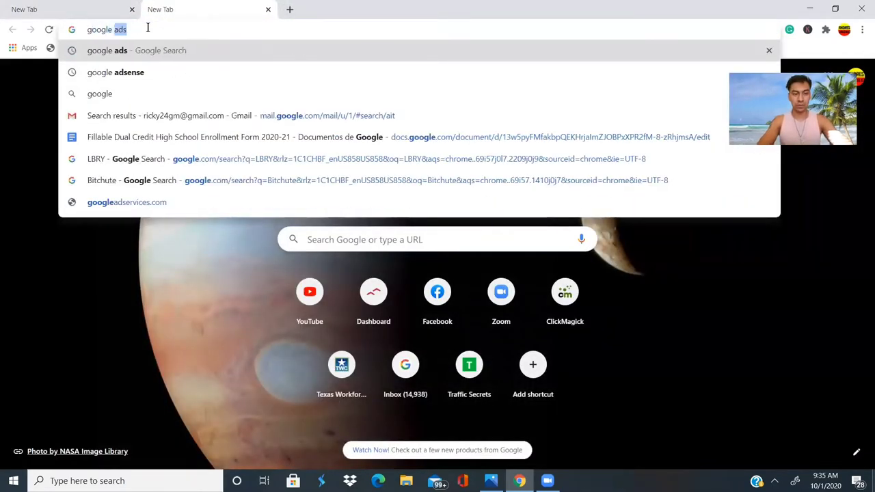
{"action": "key", "text": "Return"}
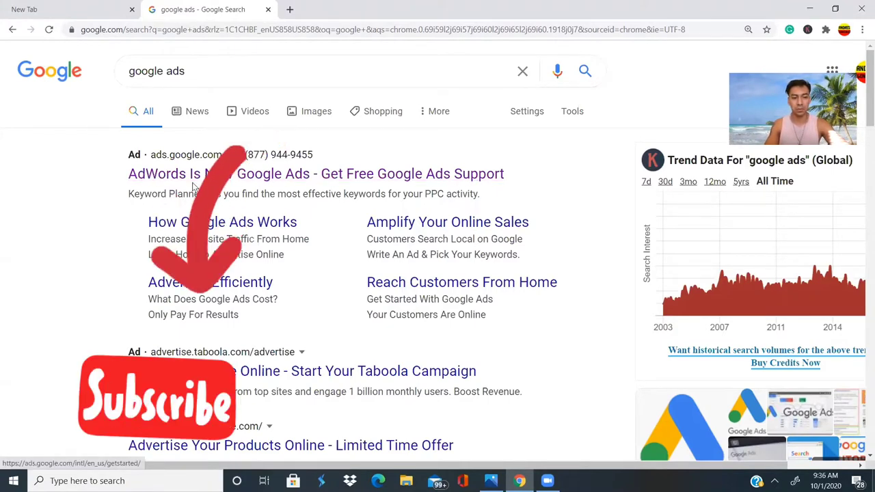
- Sign in to Google Ads through the first search result and start a new campaign from the account's campaign list
{"action": "left_click", "coordinate": [324, 175]}
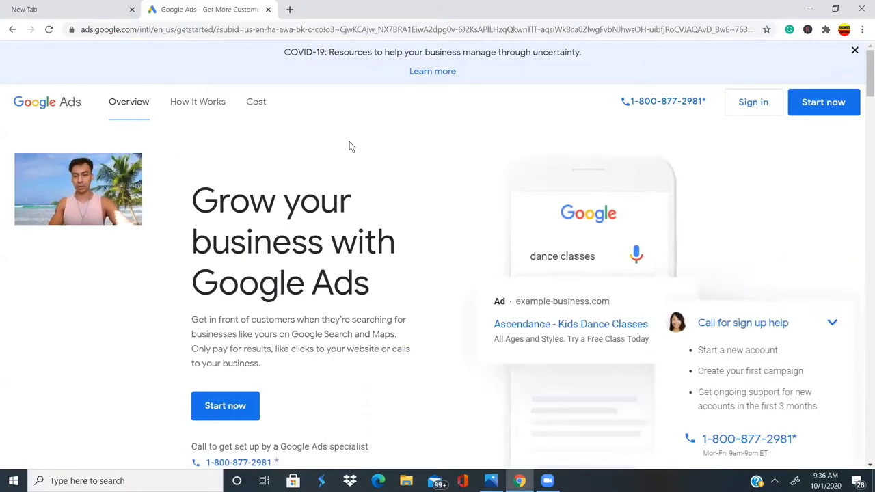
{"action": "left_click", "coordinate": [753, 104]}
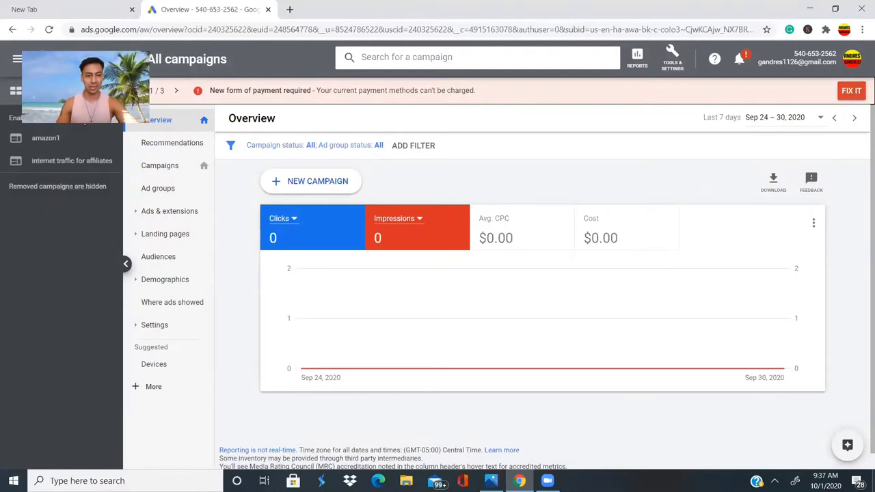
{"action": "left_click", "coordinate": [160, 167]}
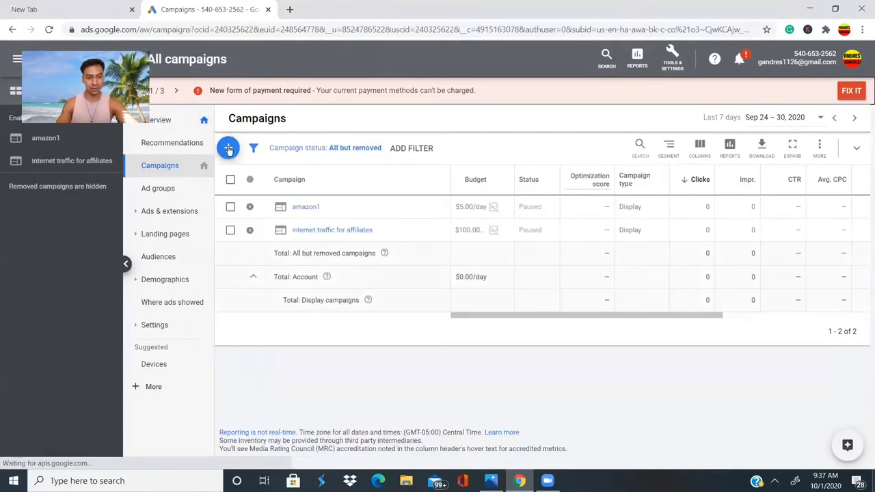
{"action": "left_click", "coordinate": [228, 148]}
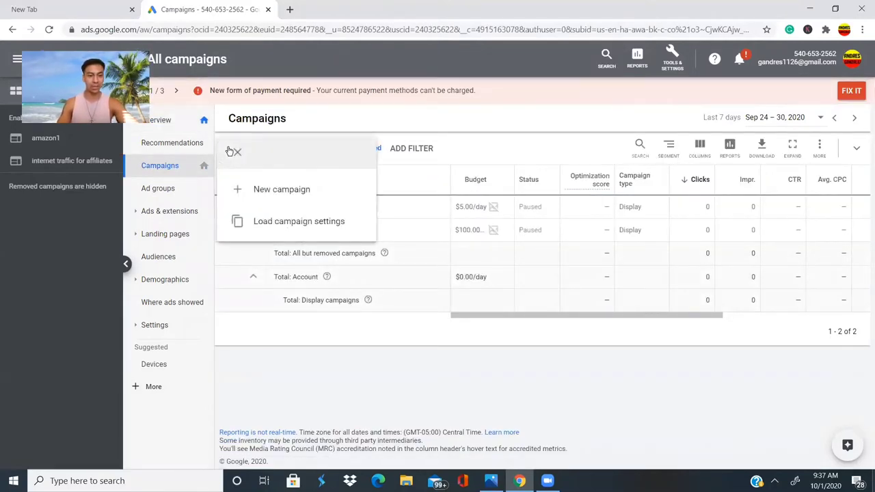
{"action": "left_click", "coordinate": [282, 198]}
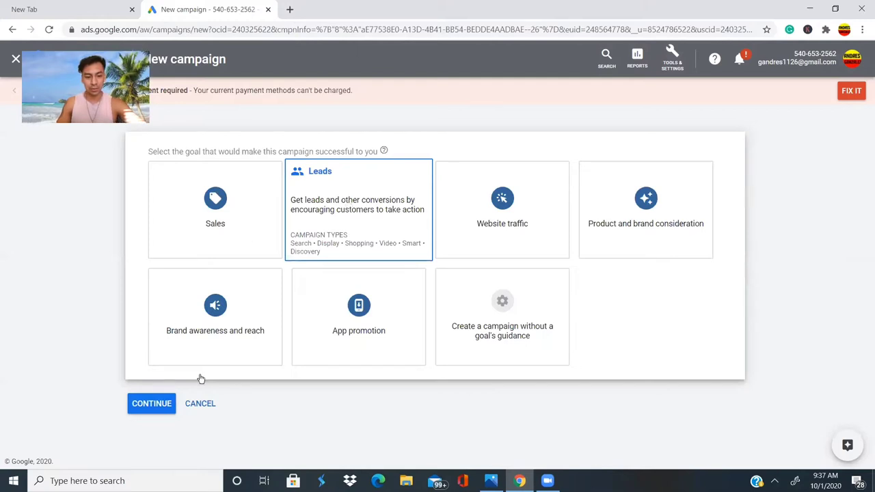
- Choose the Leads goal with the Video campaign type and continue to the campaign settings
{"action": "left_click", "coordinate": [630, 239]}
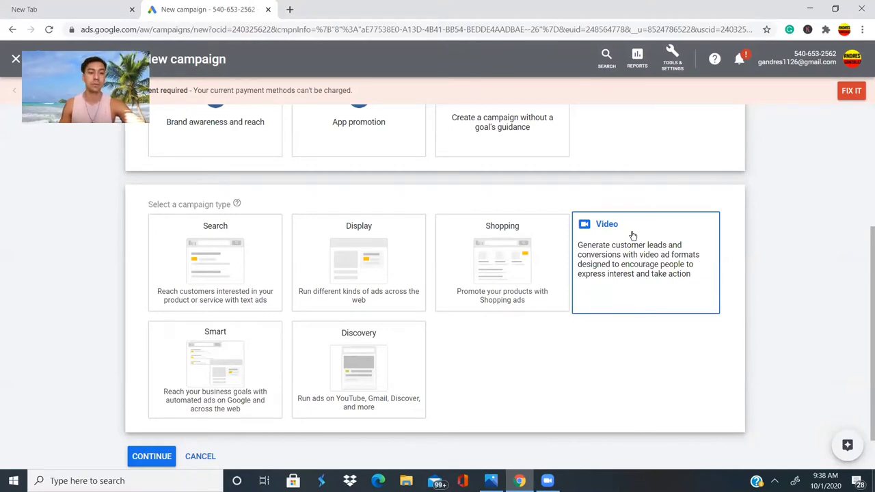
{"action": "scroll", "coordinate": [633, 236], "scroll_direction": "down", "scroll_amount": 1}
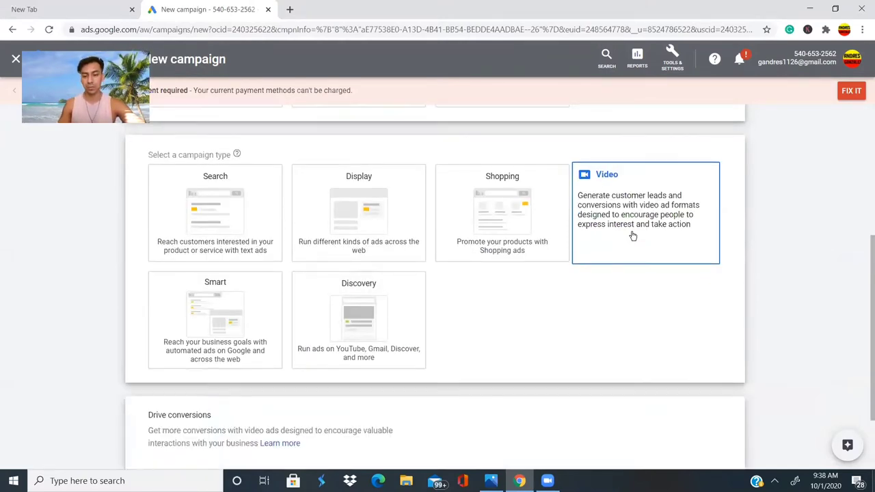
{"action": "scroll", "coordinate": [632, 236], "scroll_direction": "down", "scroll_amount": 1}
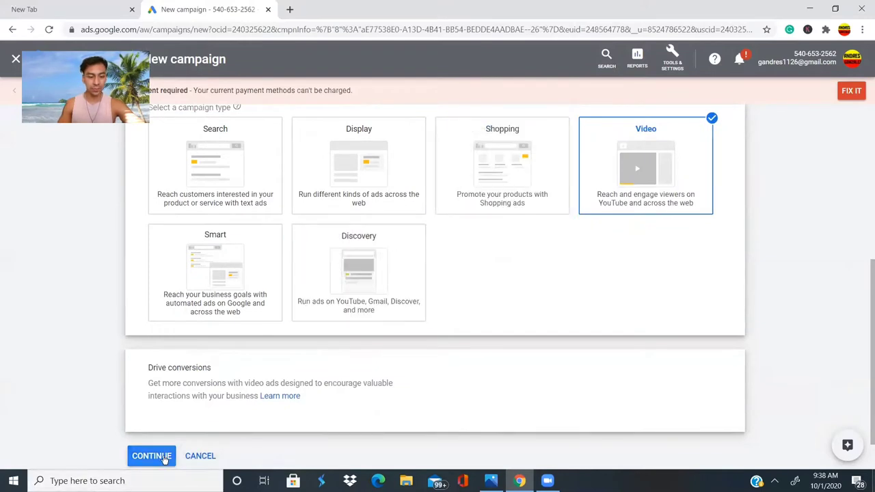
{"action": "left_click", "coordinate": [160, 456]}
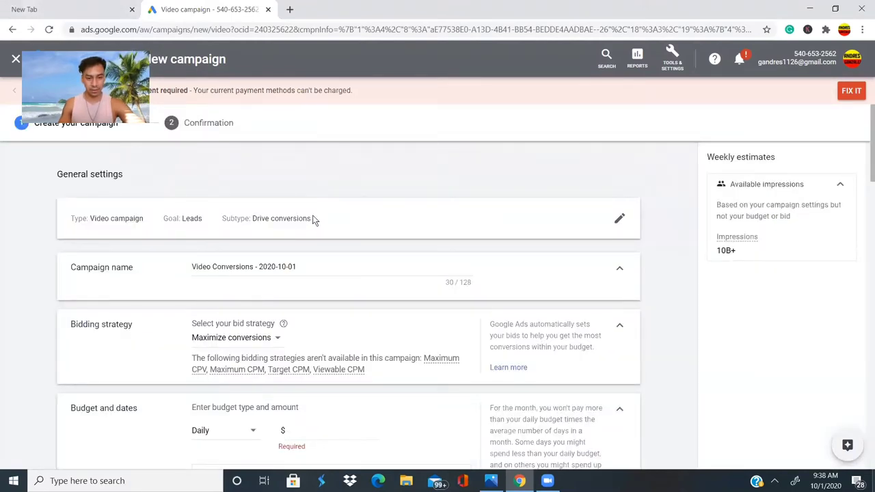
- Reopen the campaign's goal and type selection, choose Leads and Video again, and return to the general settings
{"action": "left_click", "coordinate": [620, 218]}
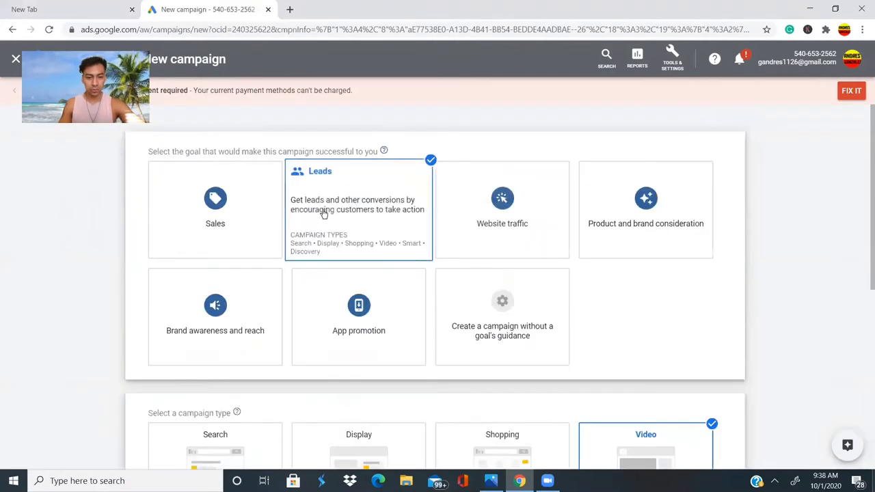
{"action": "left_click", "coordinate": [334, 192]}
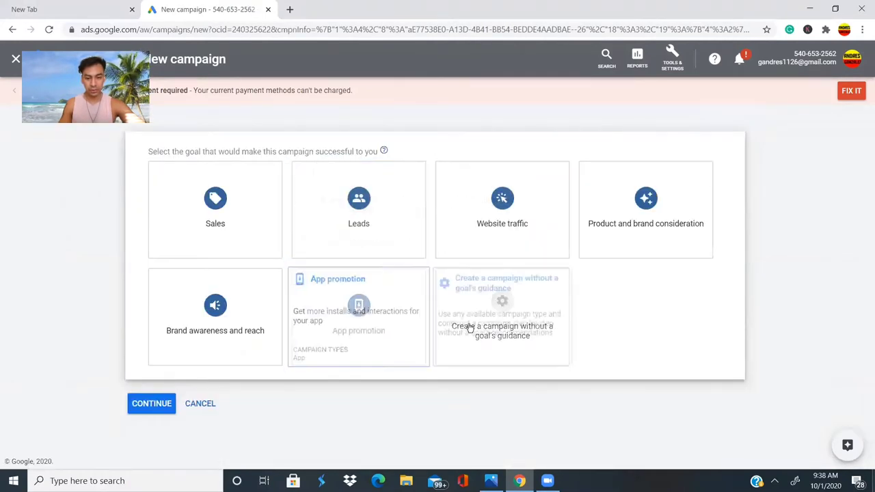
{"action": "left_click", "coordinate": [154, 403]}
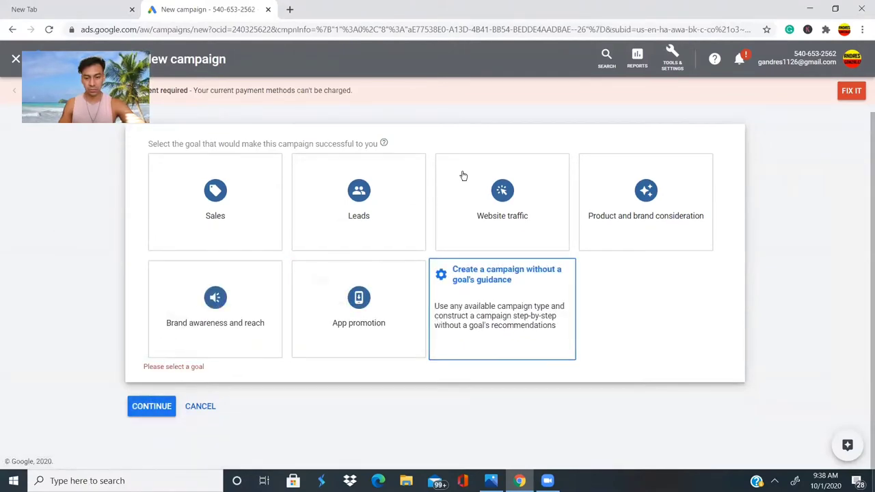
{"action": "left_click", "coordinate": [397, 190]}
{"action": "left_click", "coordinate": [643, 266]}
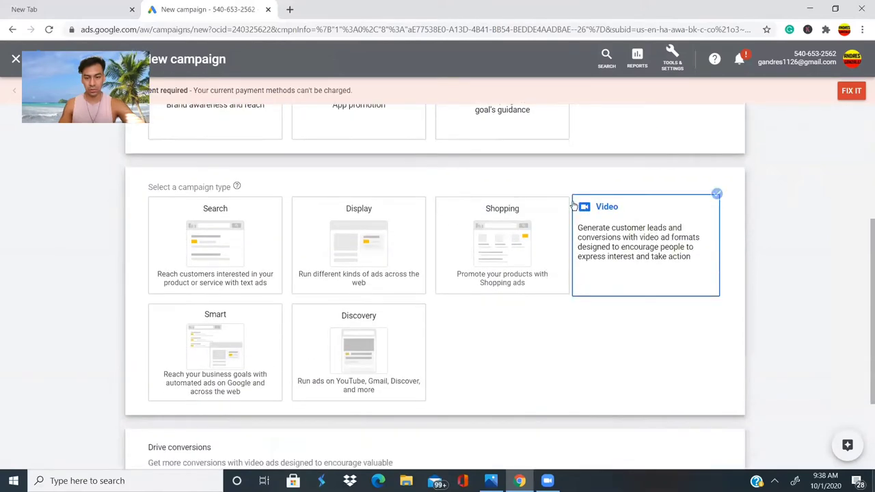
{"action": "scroll", "coordinate": [315, 323], "scroll_direction": "down", "scroll_amount": 1}
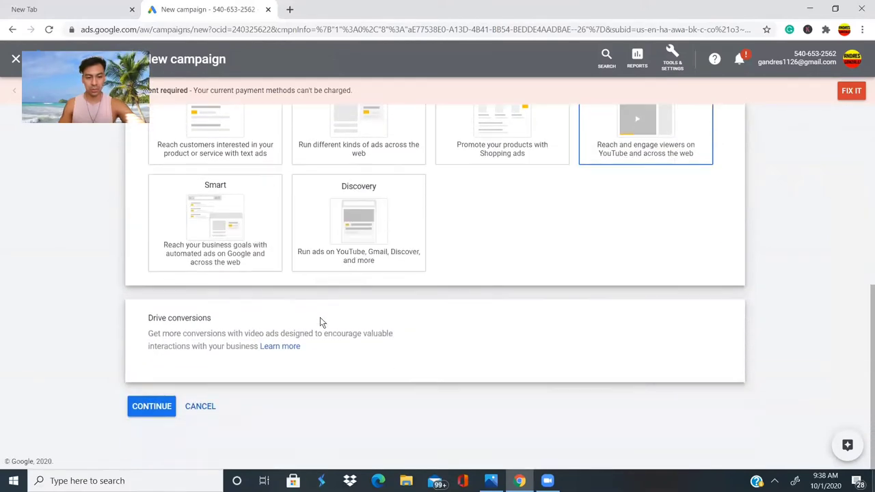
{"action": "left_click", "coordinate": [154, 407]}
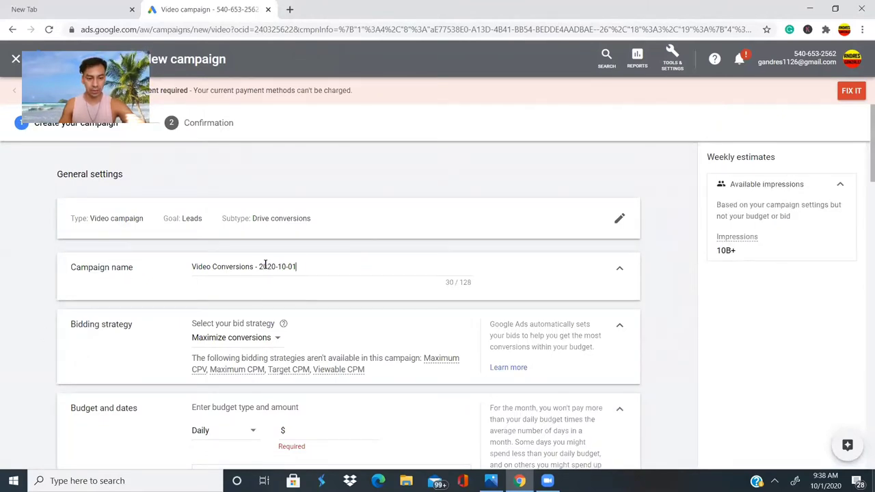
- Replace the default campaign name with "internet traffic mastery"
{"action": "left_click_drag", "start_coordinate": [296, 266], "coordinate": [194, 254]}
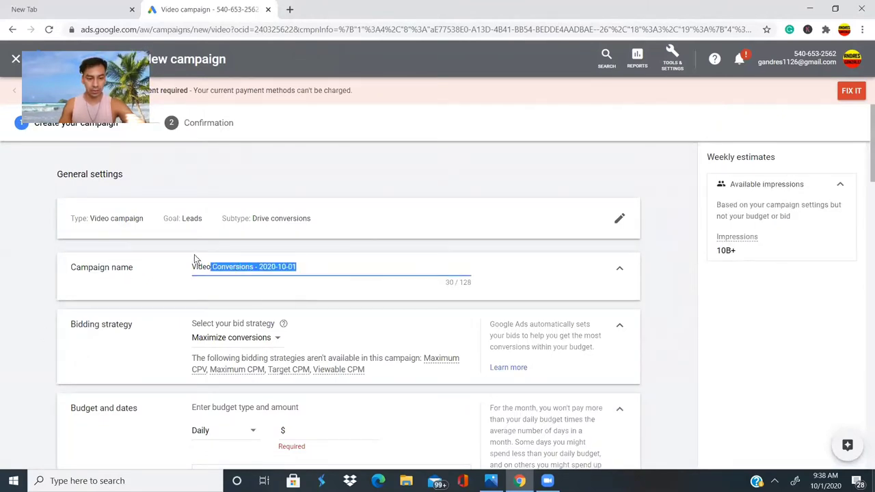
{"action": "left_click", "coordinate": [89, 30]}
{"action": "left_click", "coordinate": [364, 154]}
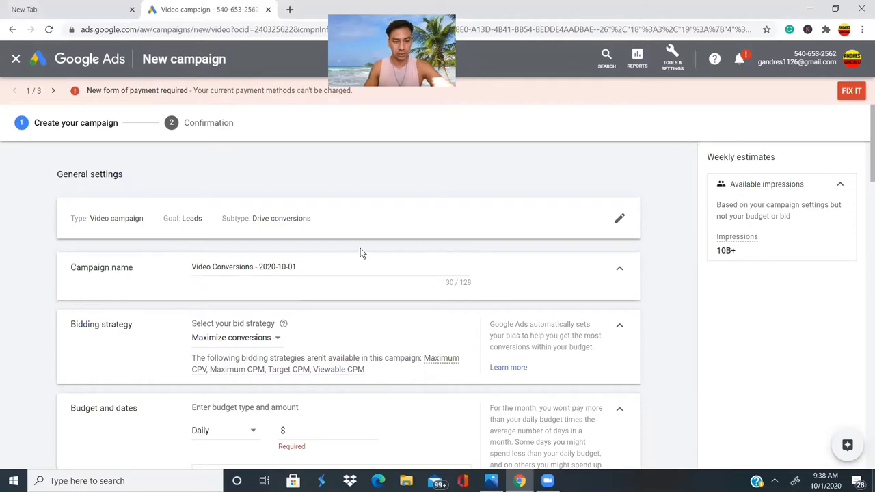
{"action": "scroll", "coordinate": [361, 250], "scroll_direction": "down", "scroll_amount": 2}
{"action": "scroll", "coordinate": [375, 346], "scroll_direction": "up", "scroll_amount": 1}
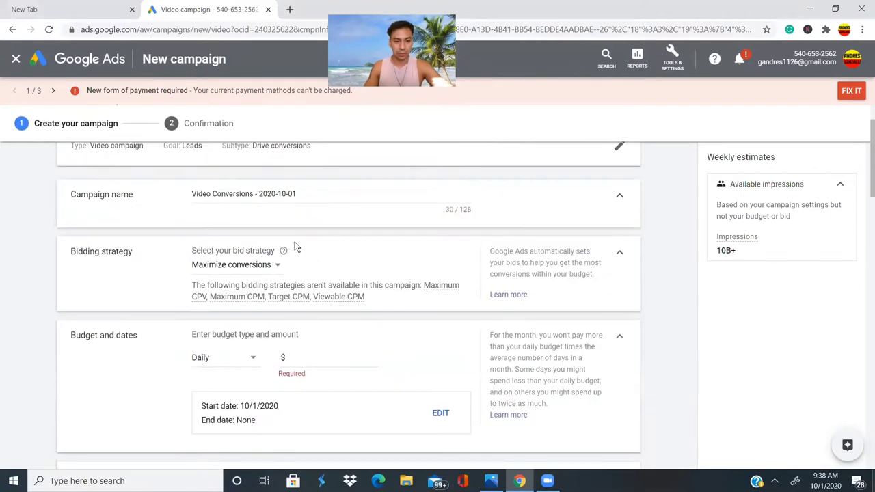
{"action": "left_click_drag", "start_coordinate": [298, 195], "coordinate": [123, 196]}
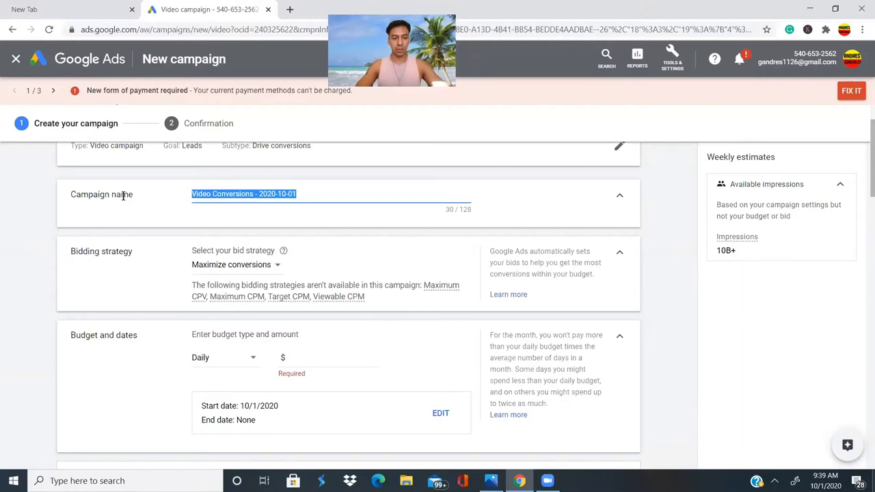
{"action": "type", "text": "in"}
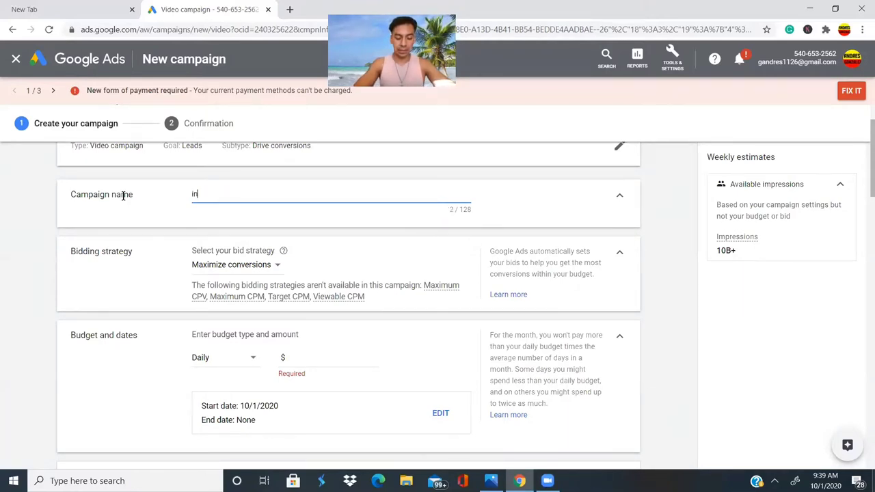
{"action": "type", "text": "ternet traffic mastery"}
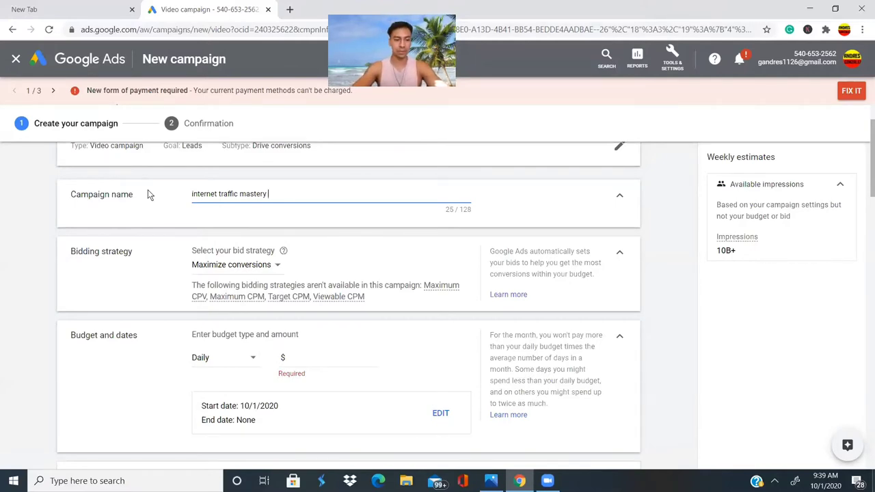
- Sign in to Google Ads in a separate browser tab, examine the names in the existing campaign list, and close that tab
{"action": "left_click", "coordinate": [89, 9]}
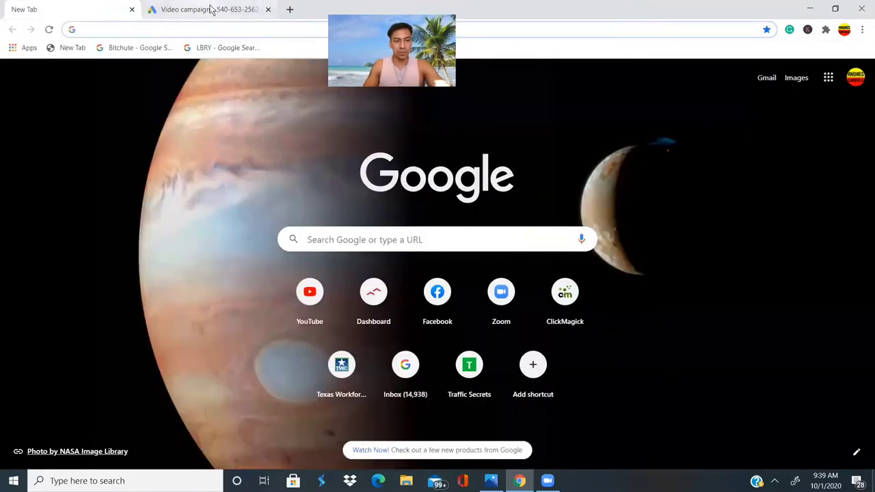
{"action": "left_click", "coordinate": [231, 10]}
{"action": "left_click", "coordinate": [289, 9]}
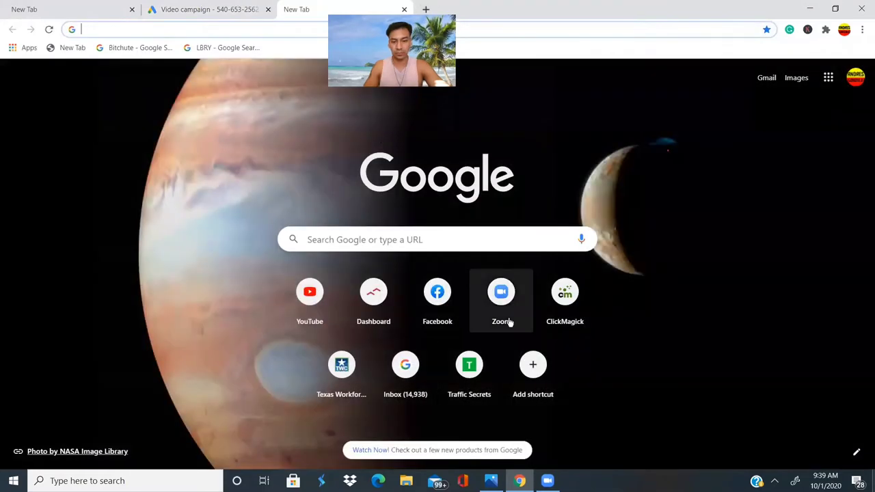
{"action": "left_click", "coordinate": [148, 31]}
{"action": "type", "text": "google"}
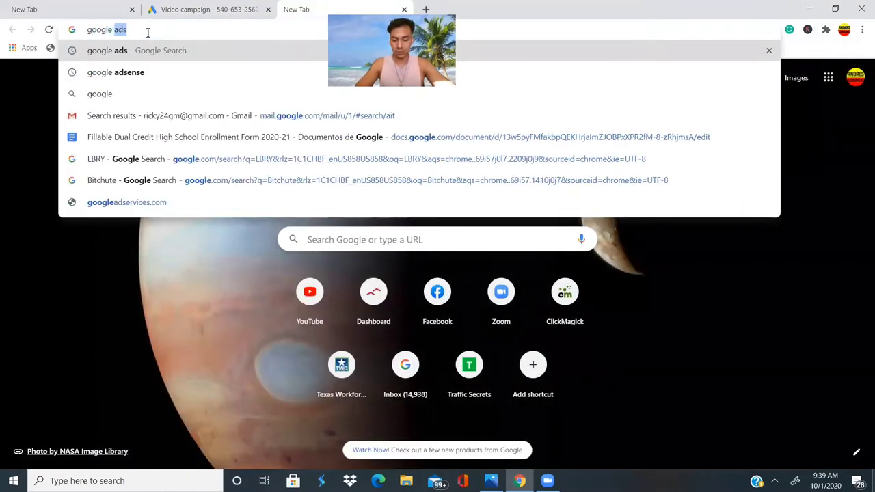
{"action": "key", "text": "Return"}
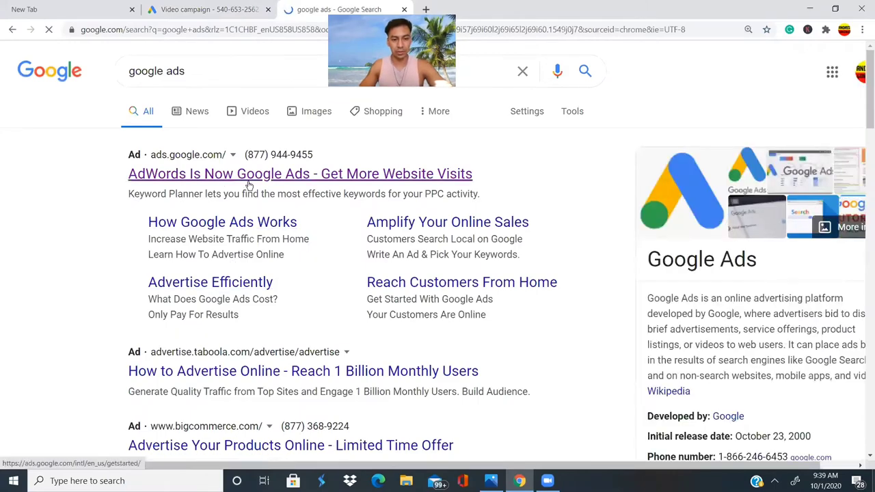
{"action": "left_click", "coordinate": [249, 179]}
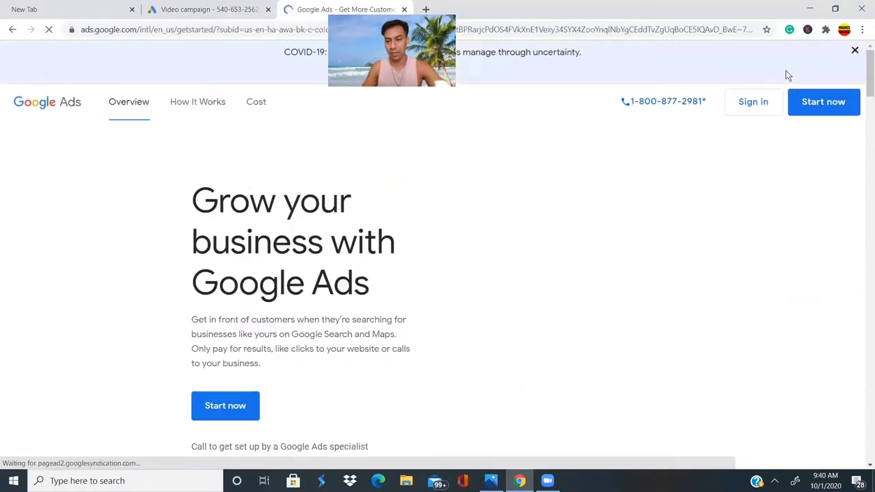
{"action": "left_click", "coordinate": [753, 105]}
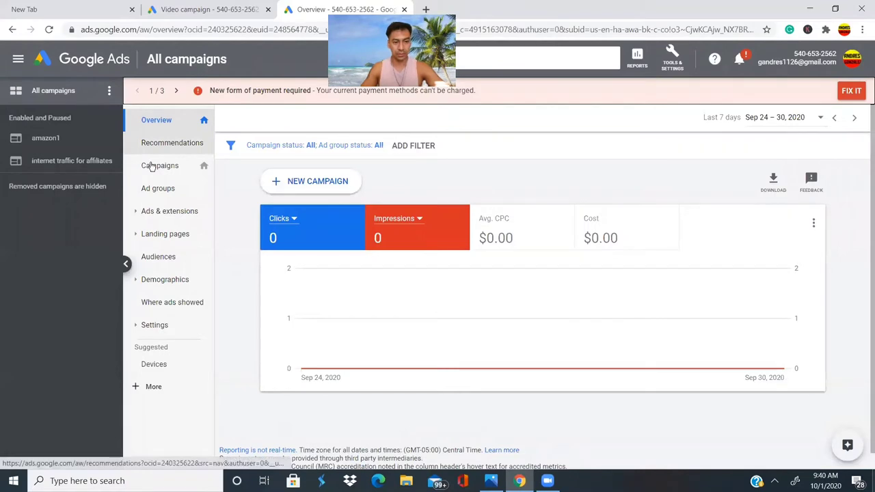
{"action": "left_click", "coordinate": [152, 170]}
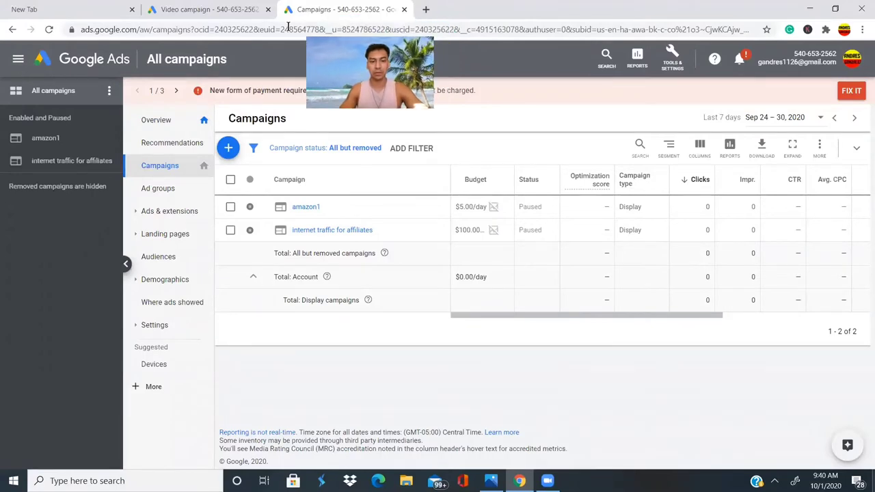
{"action": "left_click", "coordinate": [403, 9]}
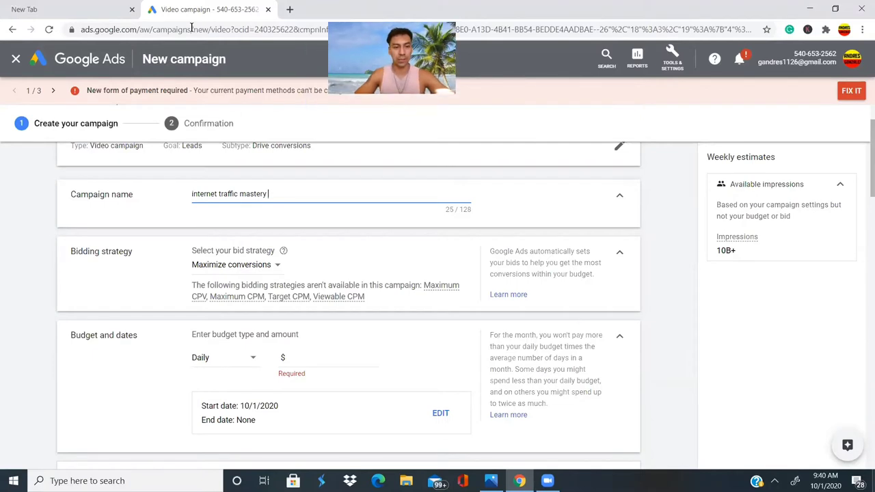
- Change the campaign's bid strategy from Maximize conversions to Target CPA
{"action": "scroll", "coordinate": [227, 227], "scroll_direction": "down", "scroll_amount": 1}
{"action": "scroll", "coordinate": [125, 222], "scroll_direction": "up", "scroll_amount": 2}
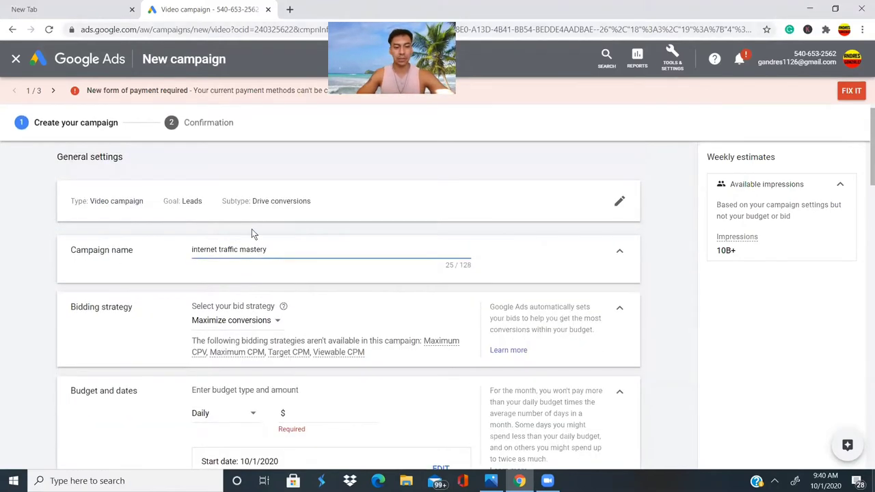
{"action": "scroll", "coordinate": [236, 246], "scroll_direction": "down", "scroll_amount": 1}
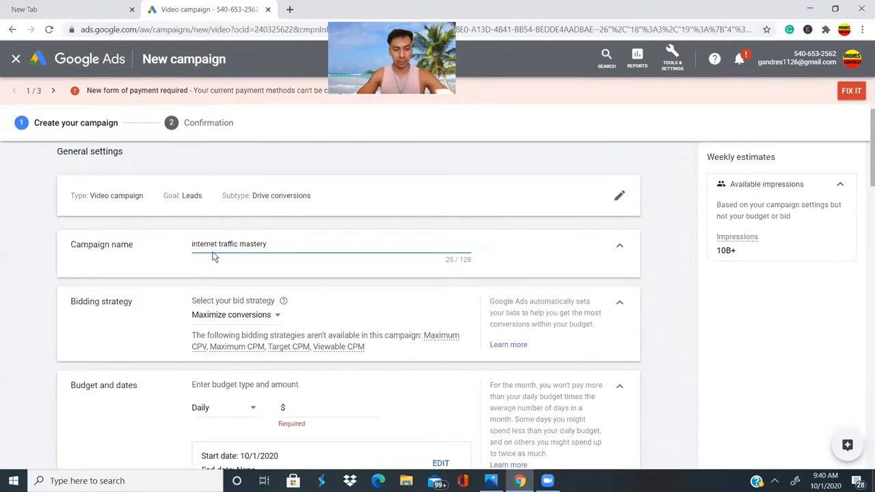
{"action": "scroll", "coordinate": [274, 254], "scroll_direction": "down", "scroll_amount": 2}
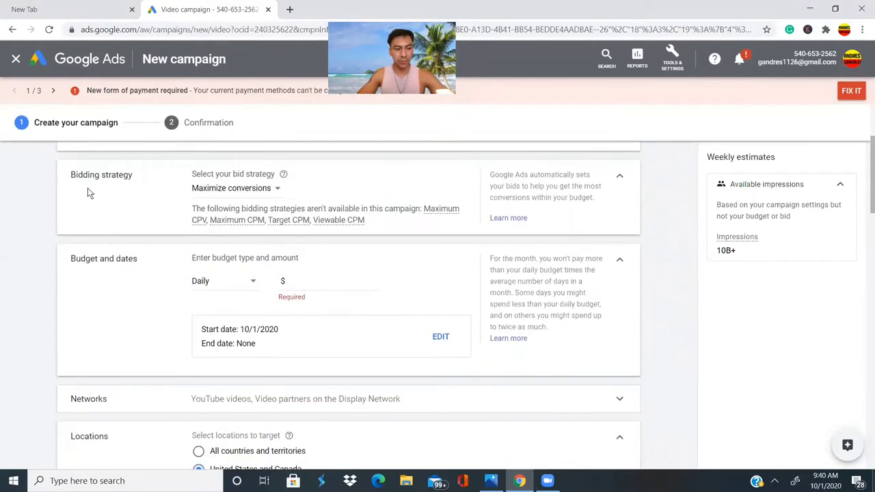
{"action": "left_click", "coordinate": [277, 192]}
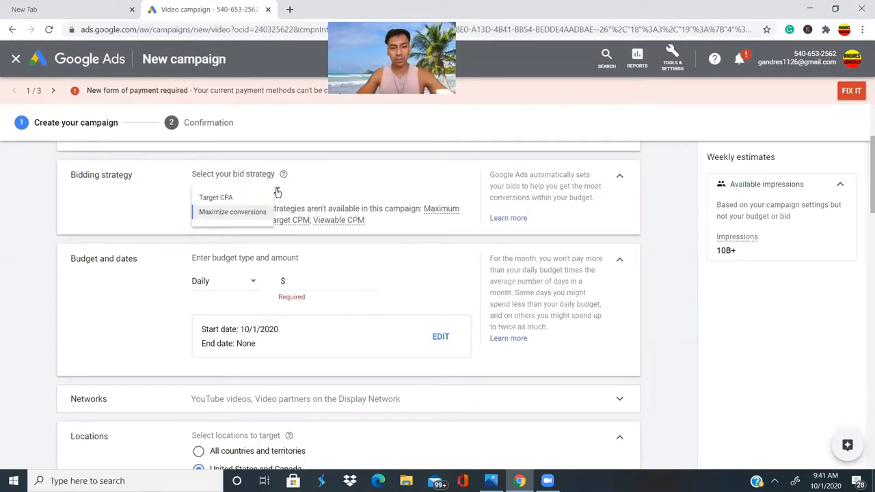
{"action": "left_click", "coordinate": [235, 203]}
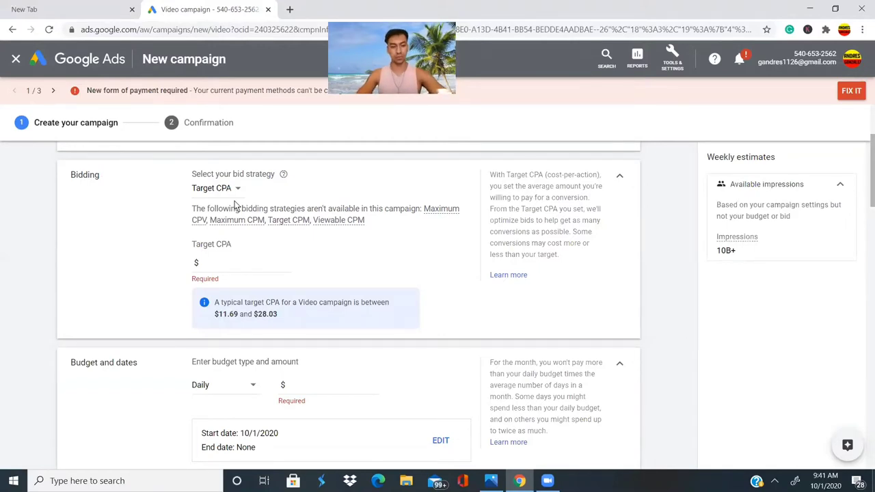
{"action": "left_click", "coordinate": [238, 191]}
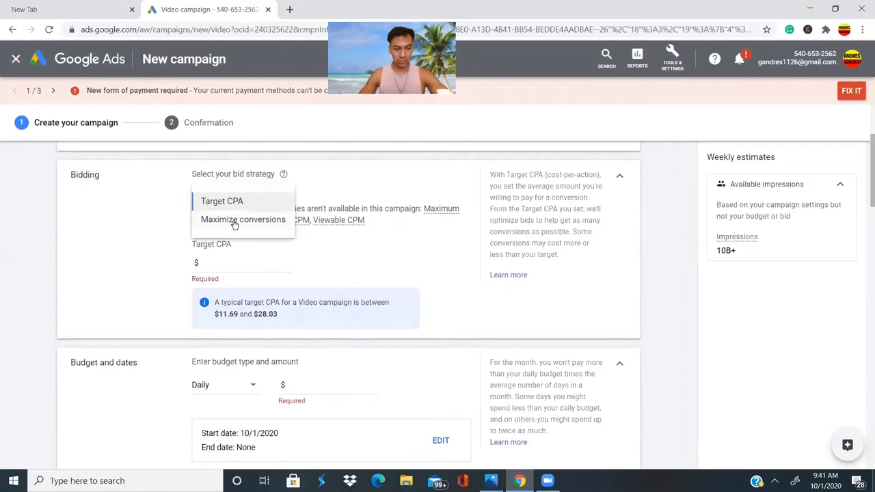
{"action": "left_click", "coordinate": [326, 170]}
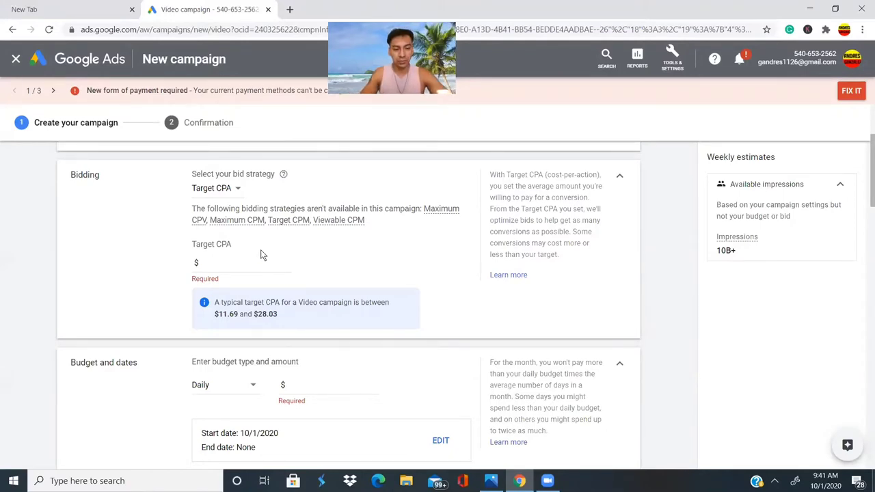
- Set the target CPA amount to $8.00 in the bidding settings
{"action": "scroll", "coordinate": [260, 255], "scroll_direction": "down", "scroll_amount": 1}
{"action": "left_click", "coordinate": [204, 227]}
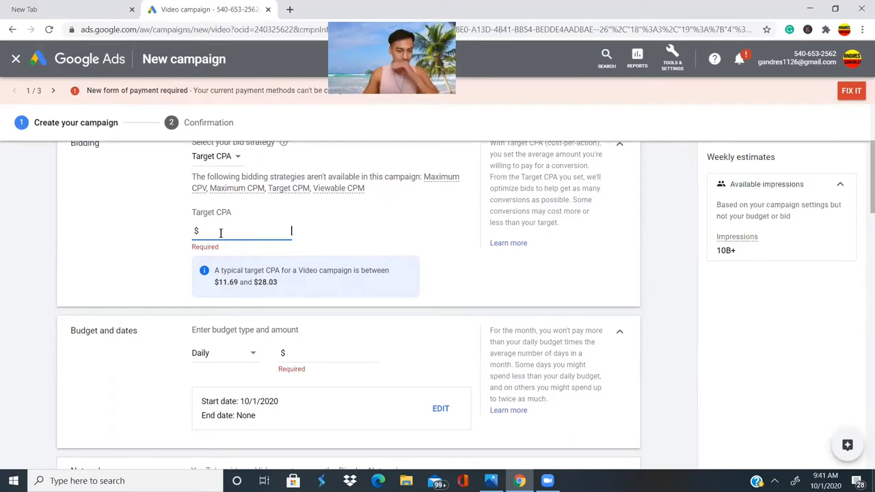
{"action": "type", "text": "8.00"}
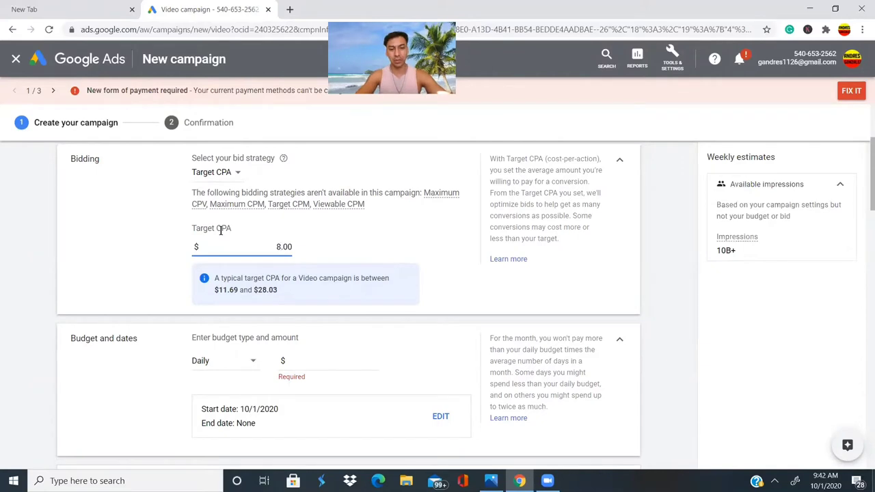
{"action": "scroll", "coordinate": [220, 230], "scroll_direction": "down", "scroll_amount": 2}
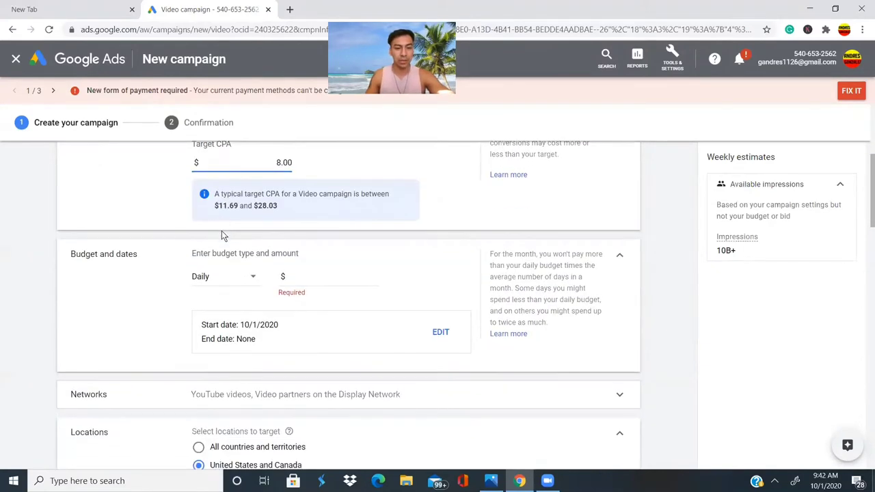
{"action": "scroll", "coordinate": [220, 230], "scroll_direction": "up", "scroll_amount": 1}
{"action": "scroll", "coordinate": [221, 230], "scroll_direction": "up", "scroll_amount": 1}
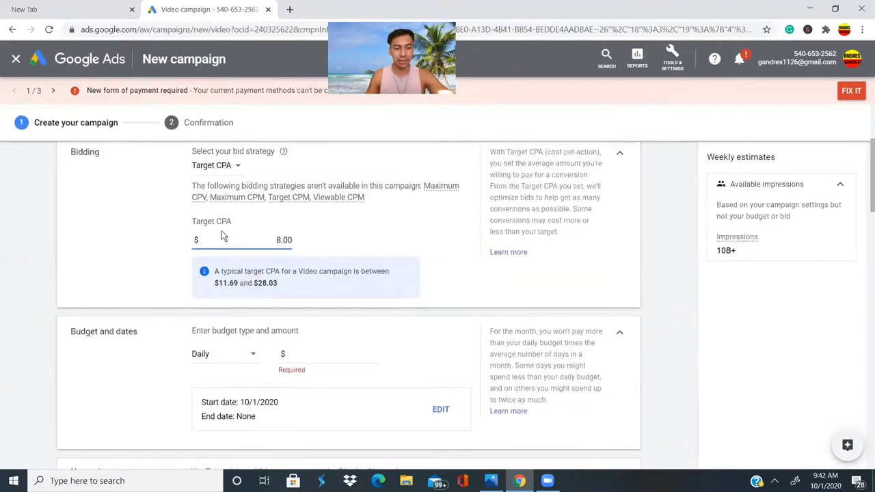
- Try the Campaign total budget type and return the budget to Daily
{"action": "scroll", "coordinate": [221, 230], "scroll_direction": "down", "scroll_amount": 1}
{"action": "scroll", "coordinate": [221, 230], "scroll_direction": "down", "scroll_amount": 1}
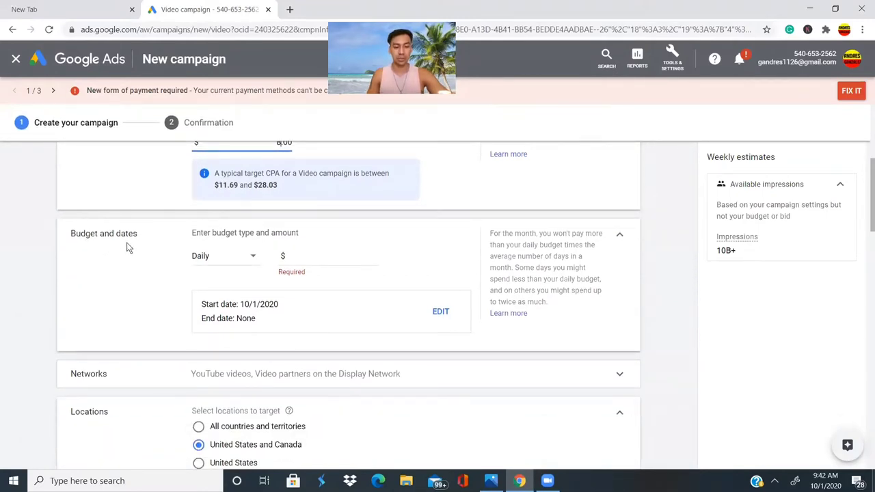
{"action": "left_click", "coordinate": [254, 260]}
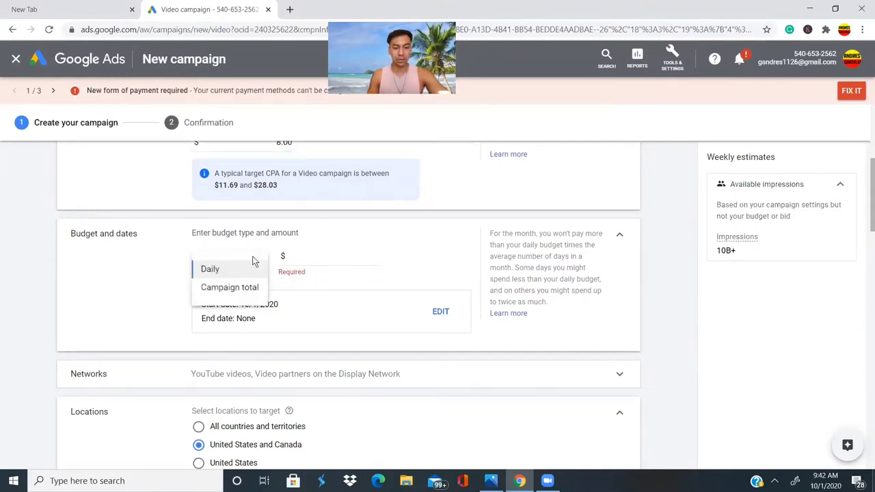
{"action": "left_click", "coordinate": [207, 287]}
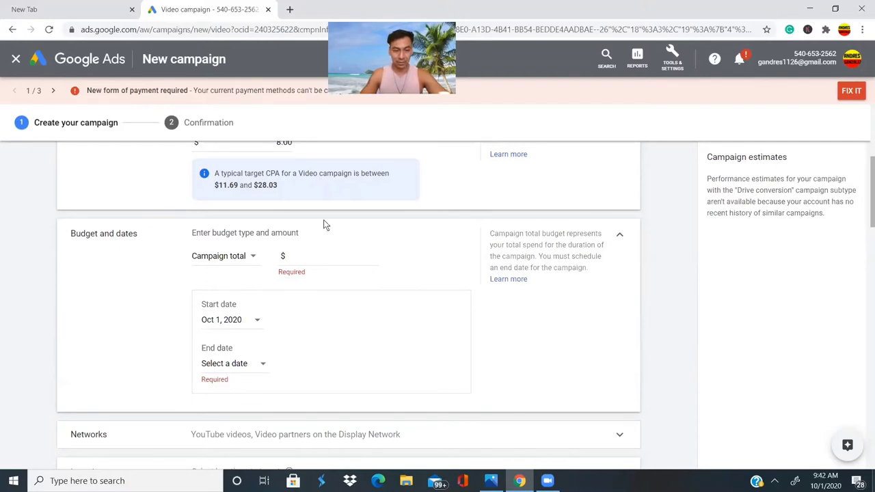
{"action": "left_click", "coordinate": [250, 255]}
{"action": "left_click", "coordinate": [228, 270]}
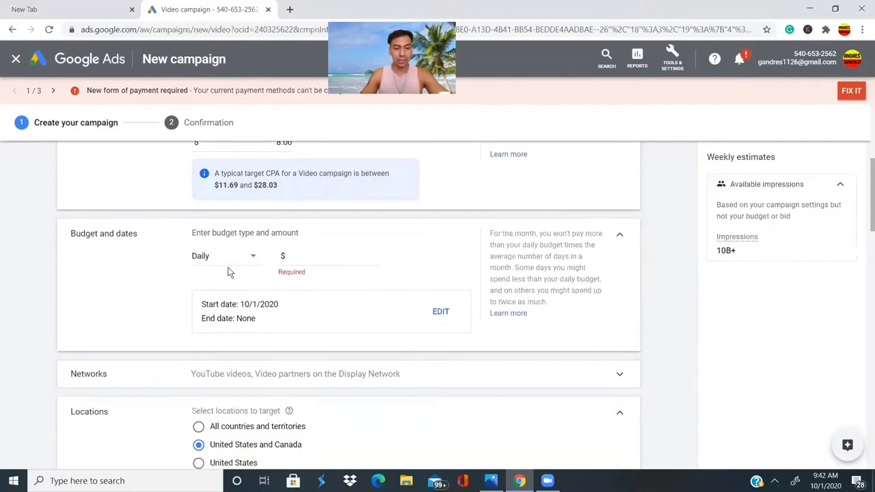
- Set the daily budget to $100 and give the campaign an end date of Oct 30, 2020
{"action": "left_click", "coordinate": [303, 256]}
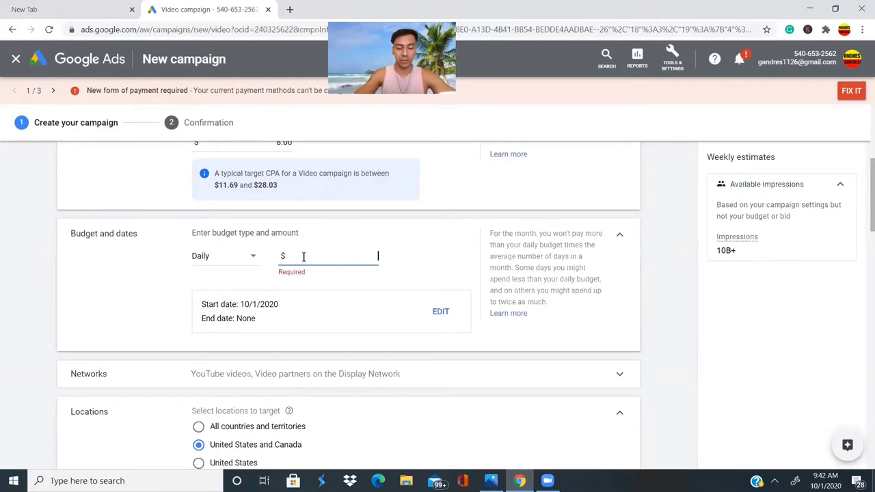
{"action": "type", "text": "100"}
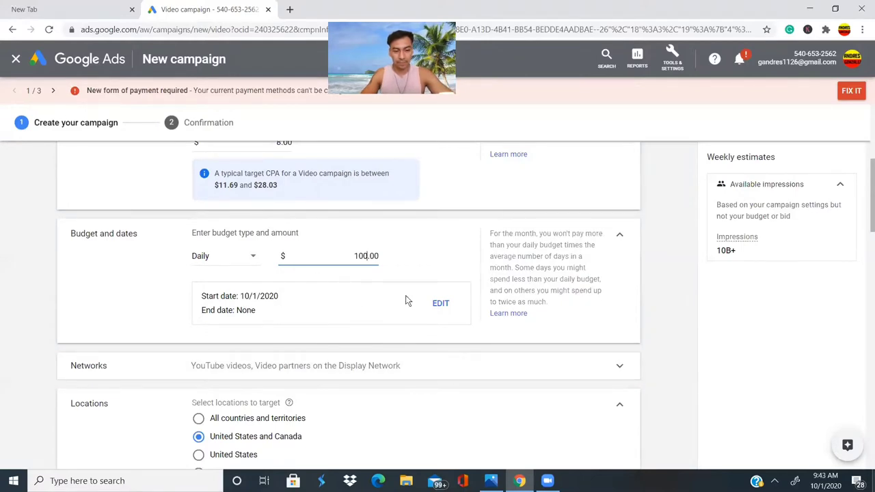
{"action": "left_click", "coordinate": [439, 305]}
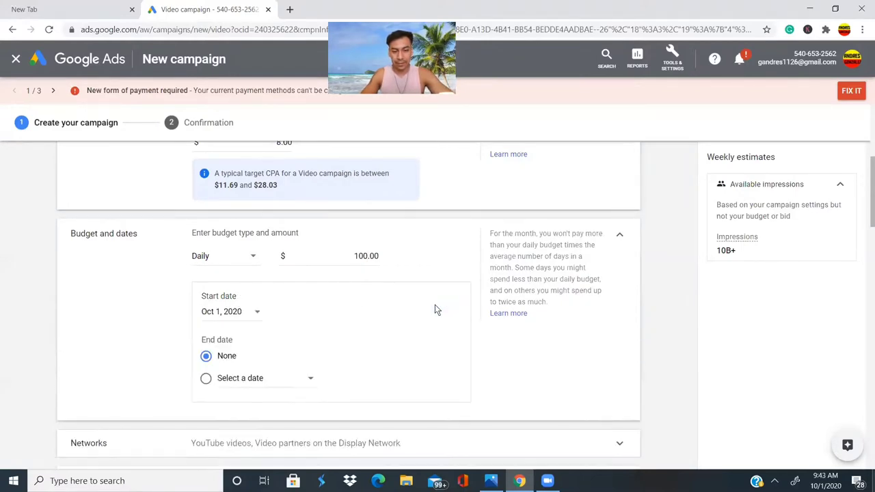
{"action": "scroll", "coordinate": [435, 309], "scroll_direction": "down", "scroll_amount": 2}
{"action": "scroll", "coordinate": [433, 307], "scroll_direction": "up", "scroll_amount": 1}
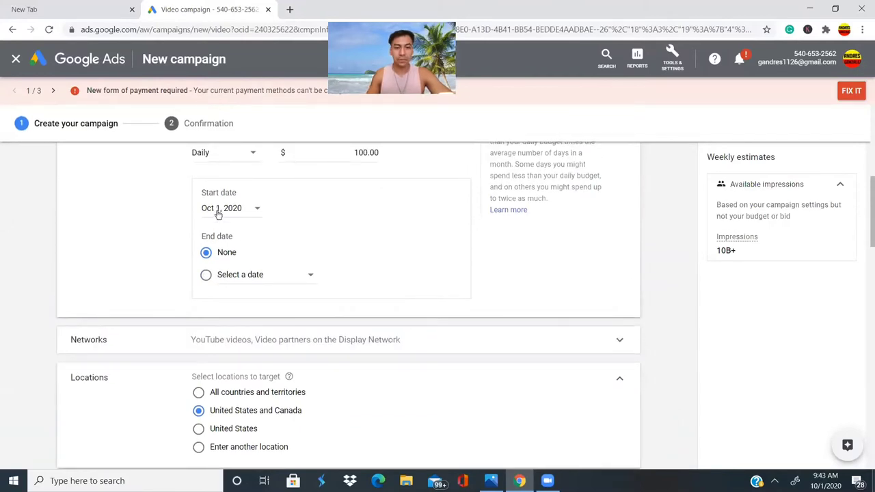
{"action": "left_click", "coordinate": [309, 276]}
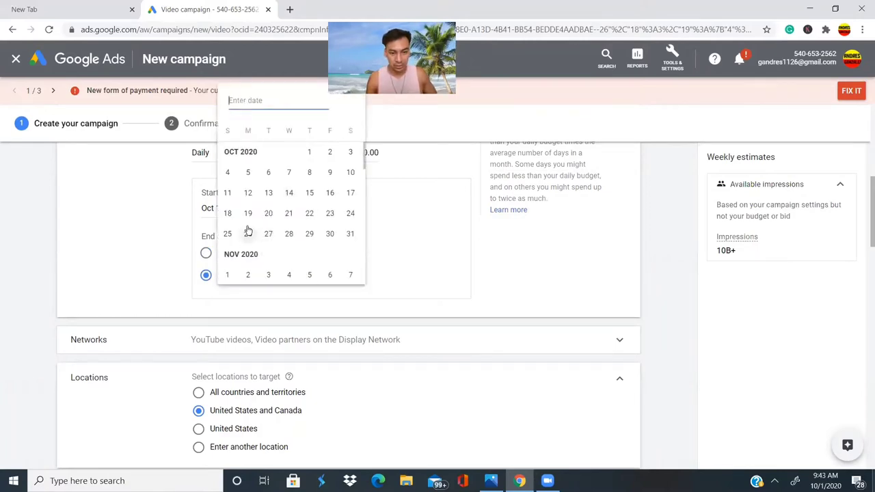
{"action": "left_click", "coordinate": [329, 234]}
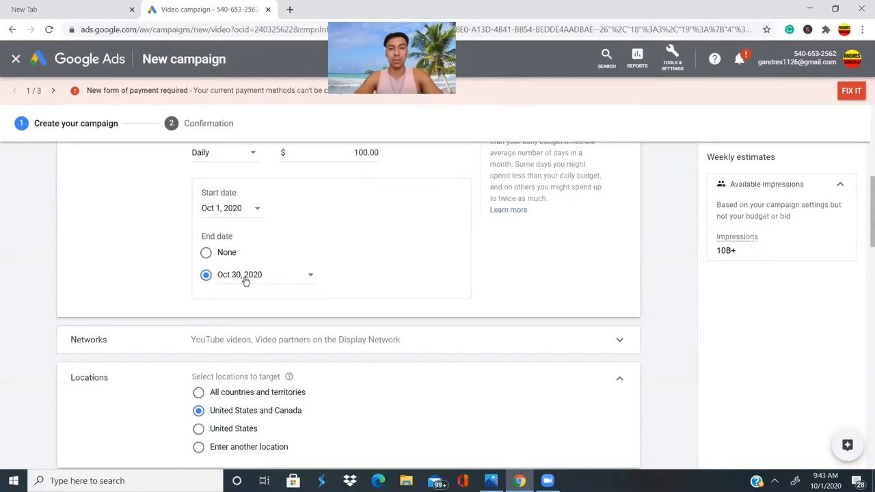
{"action": "scroll", "coordinate": [244, 277], "scroll_direction": "up", "scroll_amount": 2}
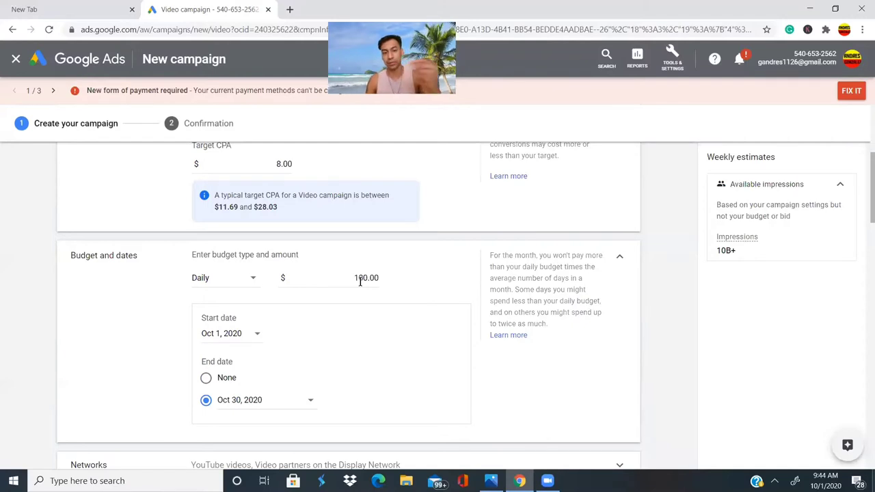
- Expand the Networks settings and examine where the video ads can appear
{"action": "scroll", "coordinate": [361, 282], "scroll_direction": "down", "scroll_amount": 2}
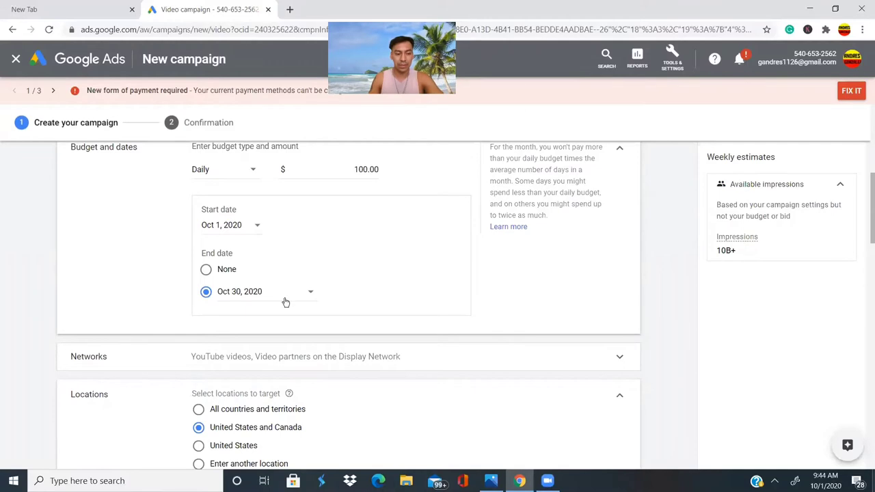
{"action": "scroll", "coordinate": [285, 301], "scroll_direction": "down", "scroll_amount": 3}
{"action": "left_click", "coordinate": [618, 205]}
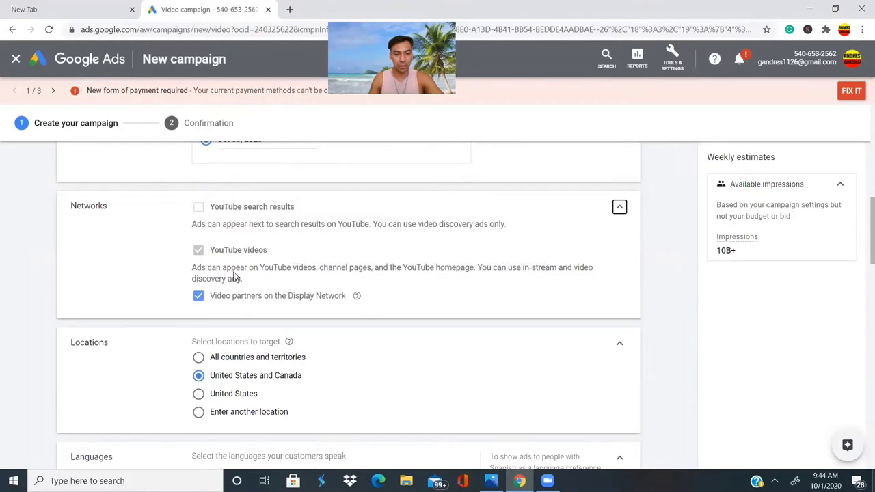
- Set location targeting to Enter another location and open the advanced location search
{"action": "scroll", "coordinate": [322, 281], "scroll_direction": "down", "scroll_amount": 2}
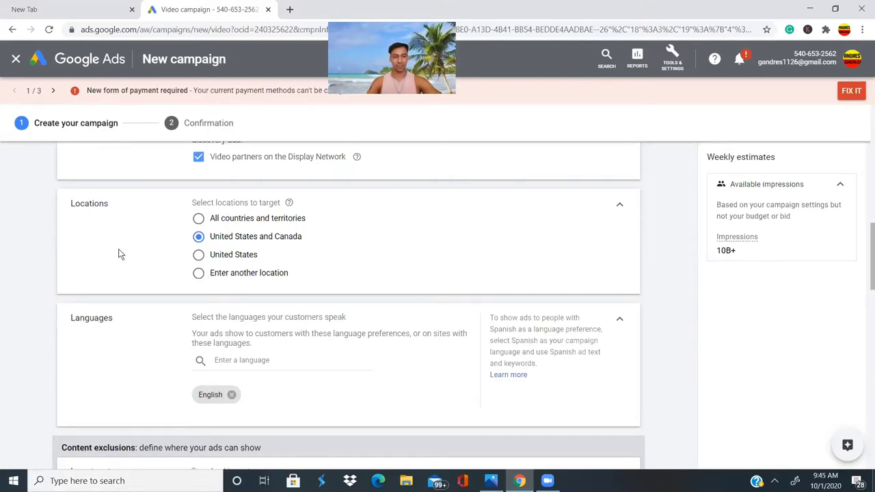
{"action": "left_click", "coordinate": [199, 272]}
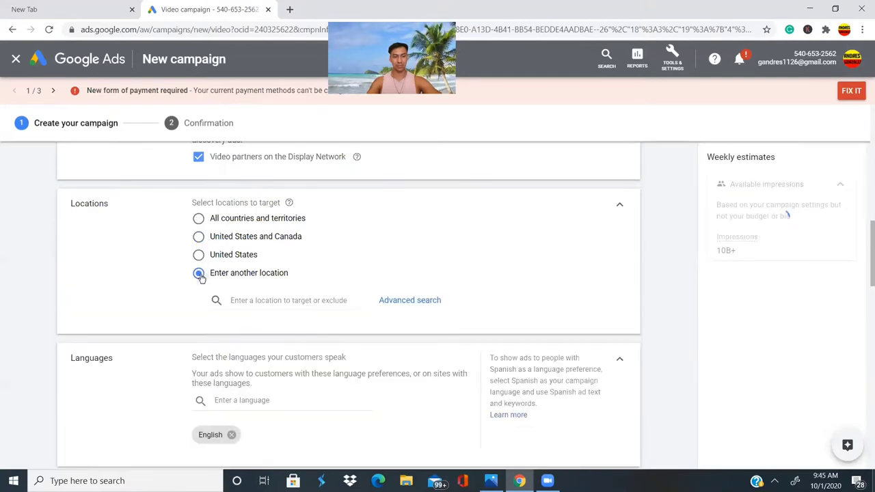
{"action": "left_click", "coordinate": [199, 219]}
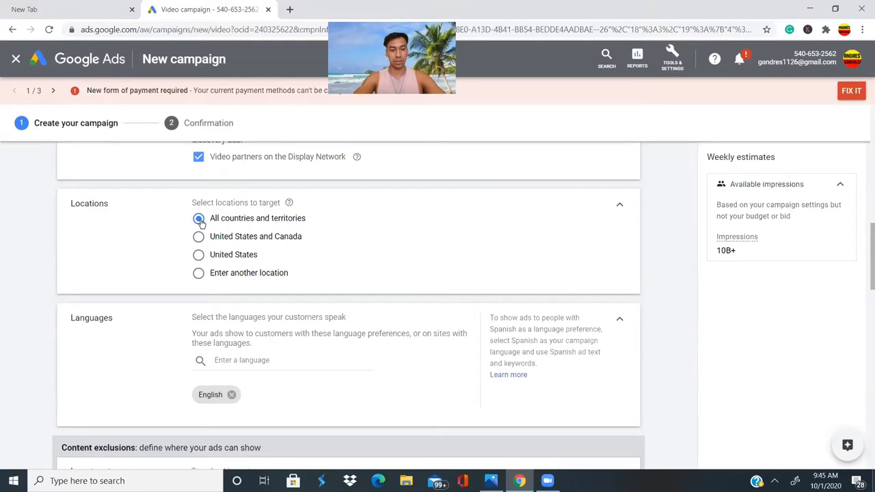
{"action": "left_click", "coordinate": [199, 274]}
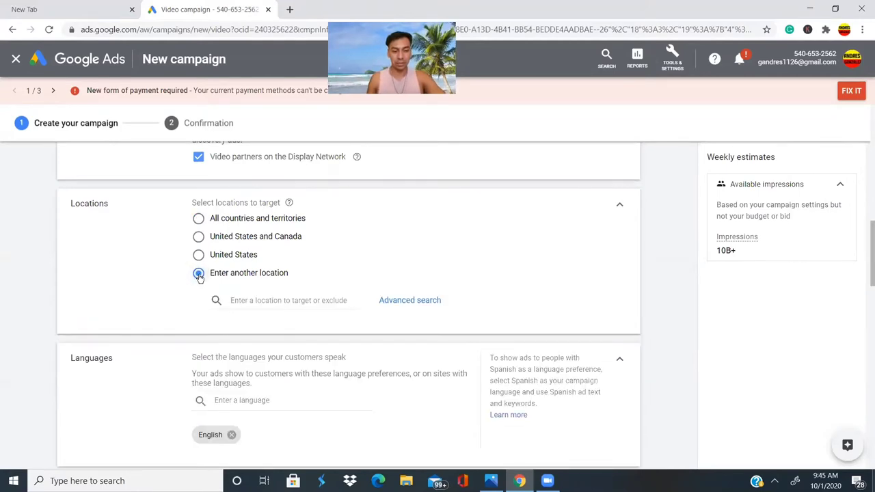
{"action": "left_click", "coordinate": [248, 305]}
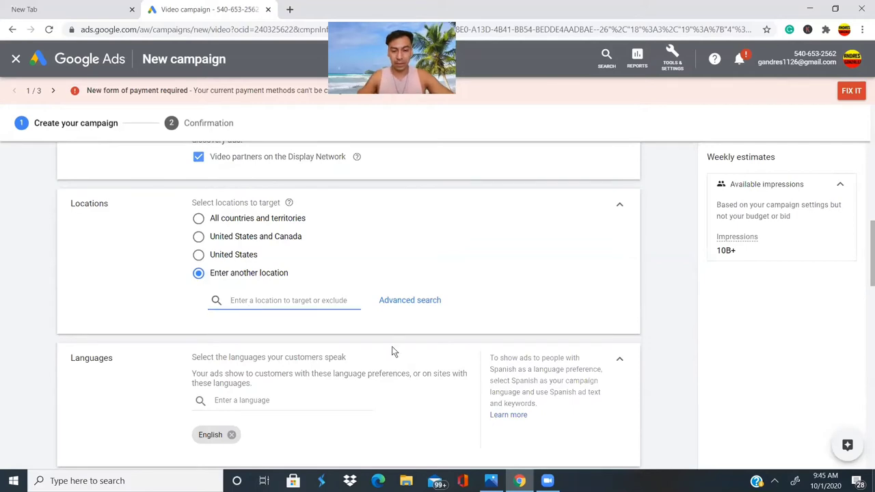
{"action": "left_click", "coordinate": [399, 302]}
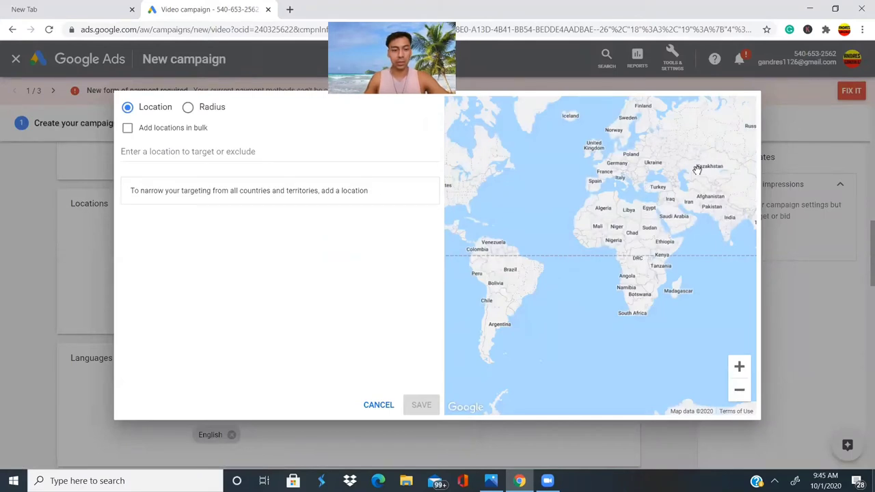
- Search for Canada and add the country as a targeted location
{"action": "left_click", "coordinate": [193, 153]}
{"action": "type", "text": "canada"}
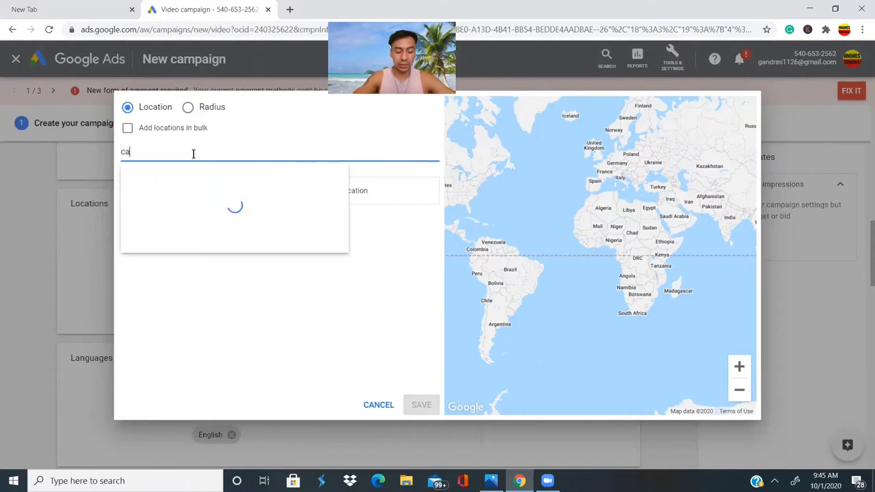
{"action": "left_click", "coordinate": [183, 181]}
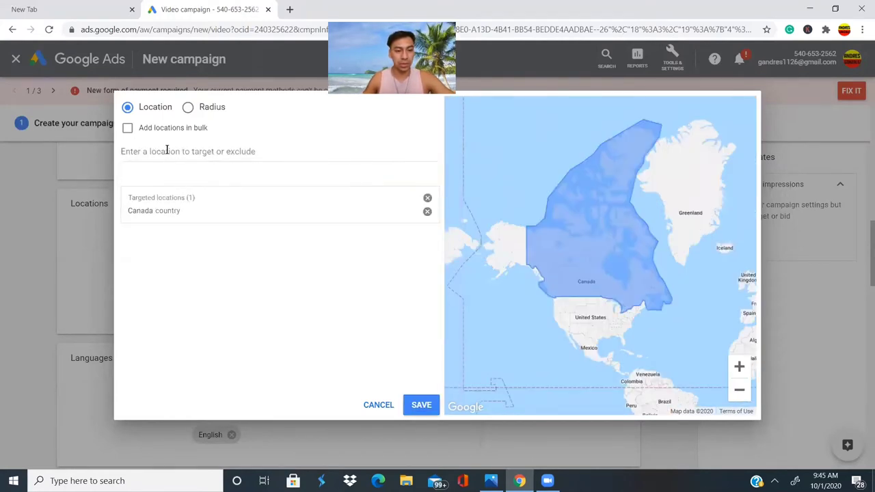
- Try adding the city of Dallas, Texas, United States as a targeted location, and discard the advanced location selections
{"action": "left_click", "coordinate": [167, 150]}
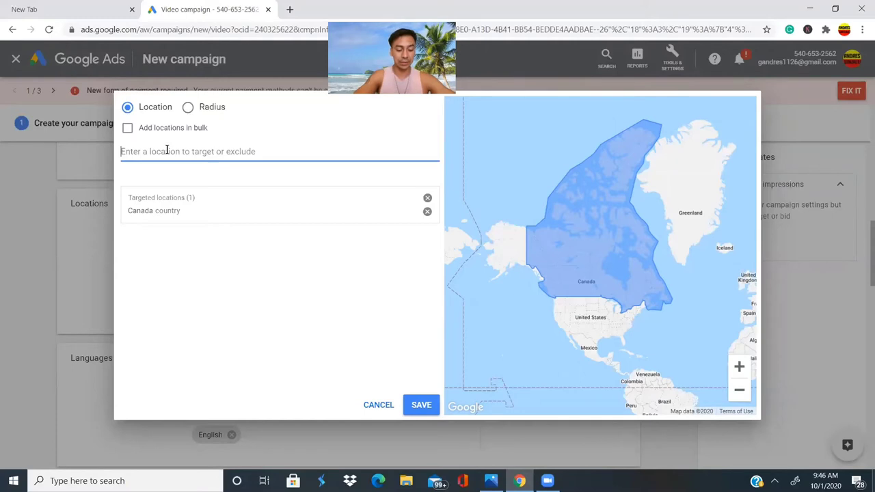
{"action": "type", "text": "dallast"}
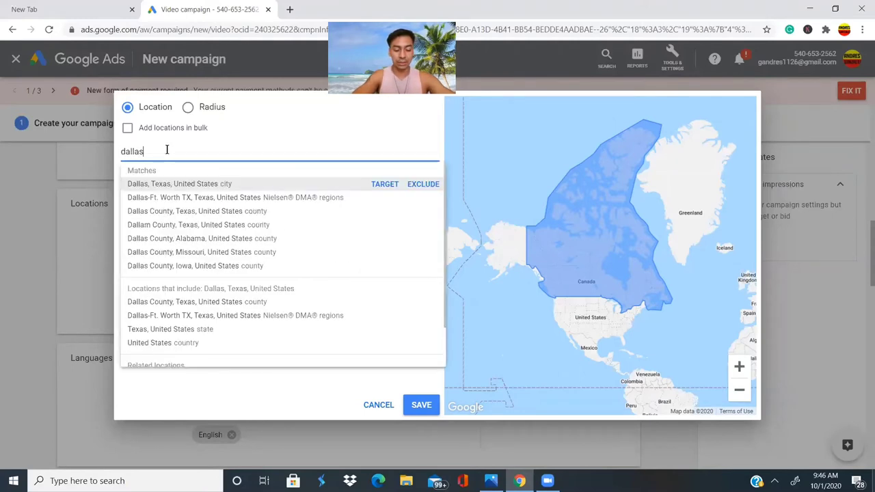
{"action": "key", "text": "BackSpace"}
{"action": "key", "text": "BackSpace"}
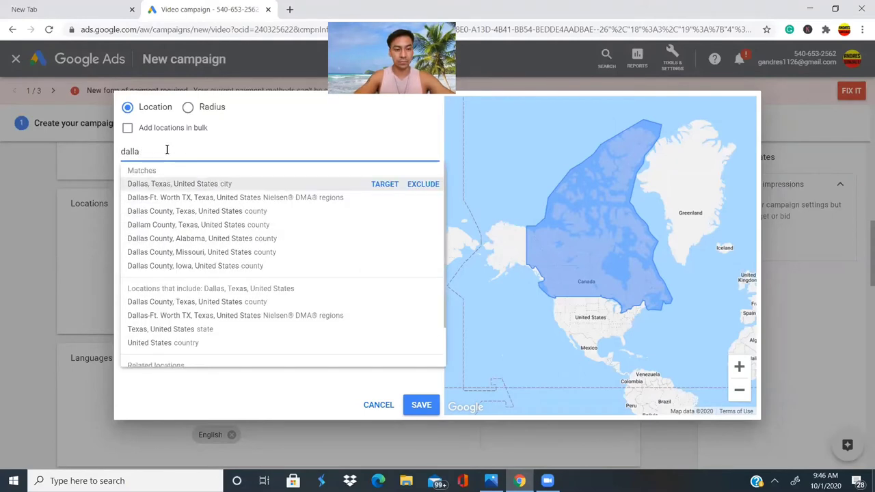
{"action": "type", "text": "stex"}
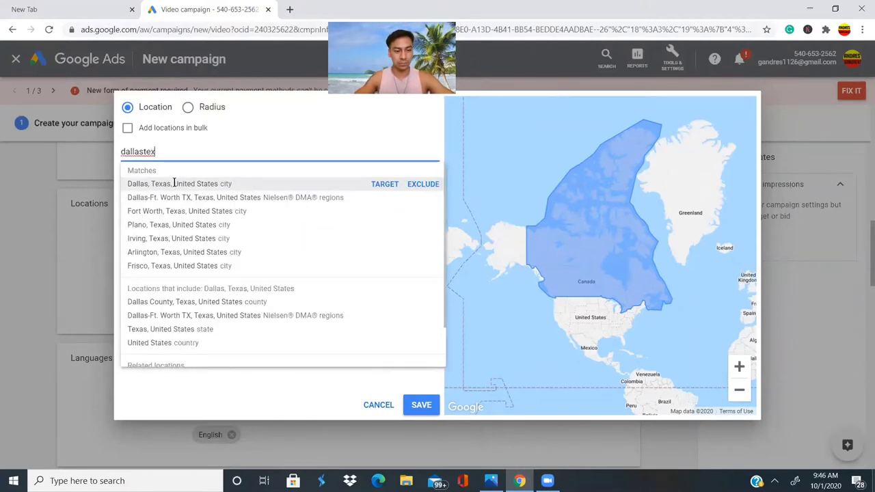
{"action": "left_click", "coordinate": [174, 183]}
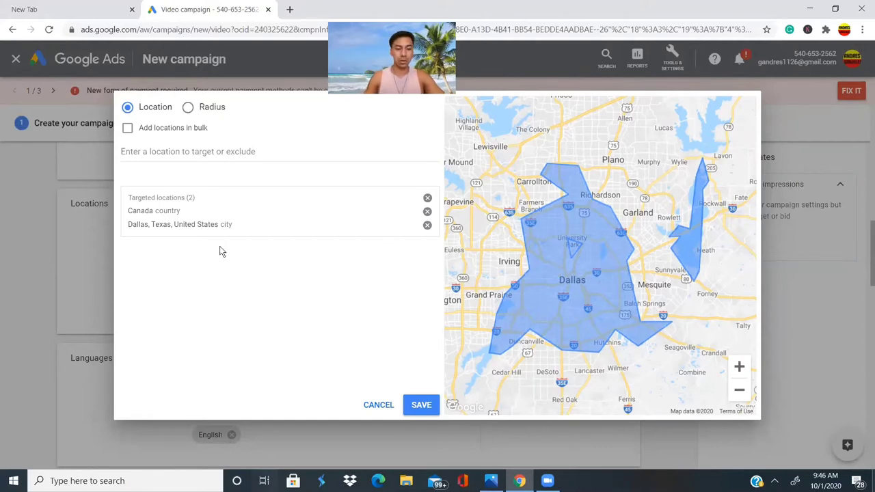
{"action": "left_click", "coordinate": [159, 157]}
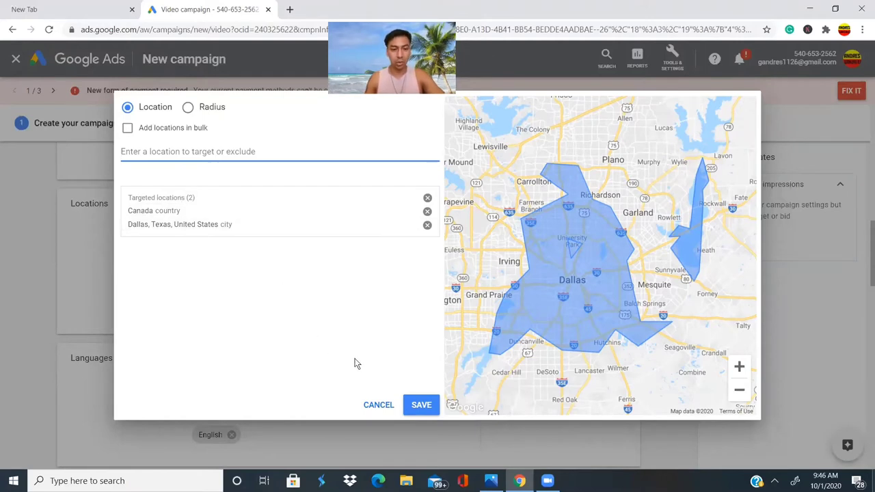
{"action": "left_click", "coordinate": [375, 403]}
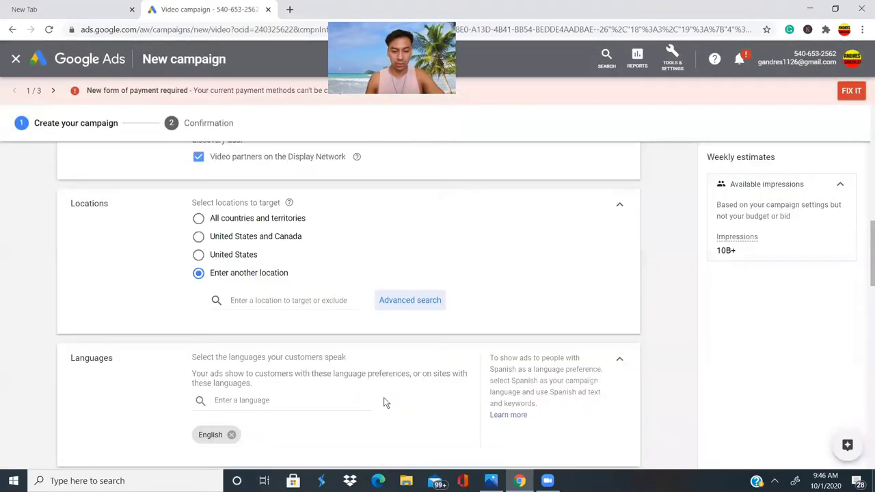
- Reopen the advanced location search and add the country New Zealand as a targeted location
{"action": "scroll", "coordinate": [361, 282], "scroll_direction": "down", "scroll_amount": 3}
{"action": "scroll", "coordinate": [359, 285], "scroll_direction": "up", "scroll_amount": 2}
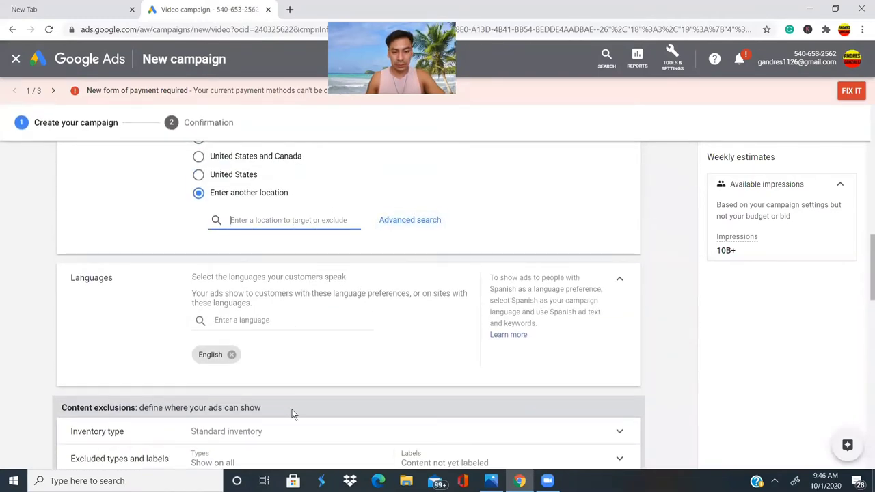
{"action": "left_click", "coordinate": [265, 219]}
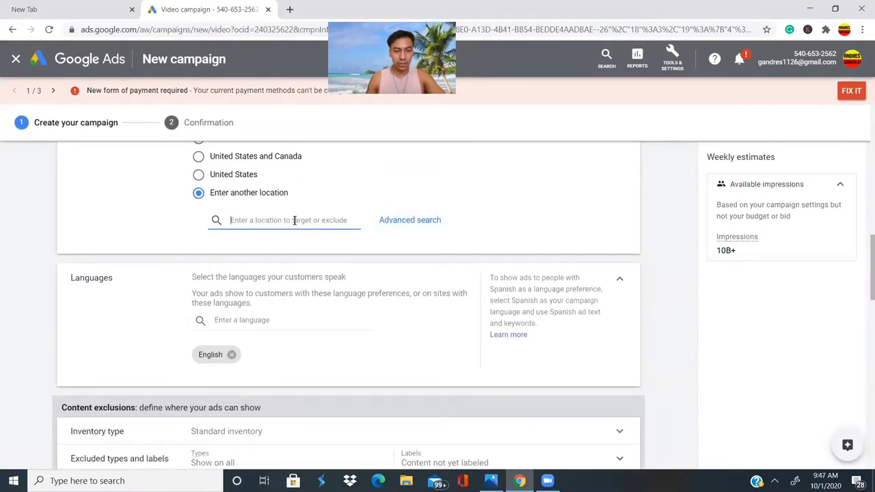
{"action": "left_click", "coordinate": [390, 223]}
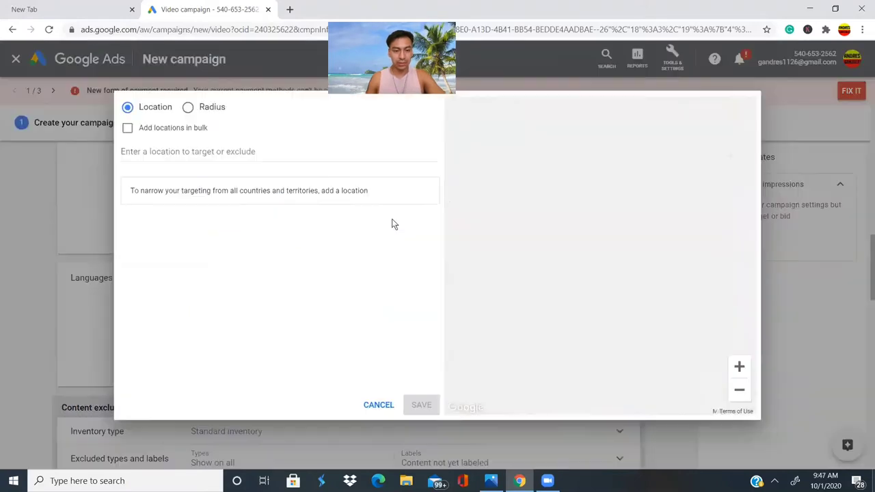
{"action": "left_click", "coordinate": [203, 148]}
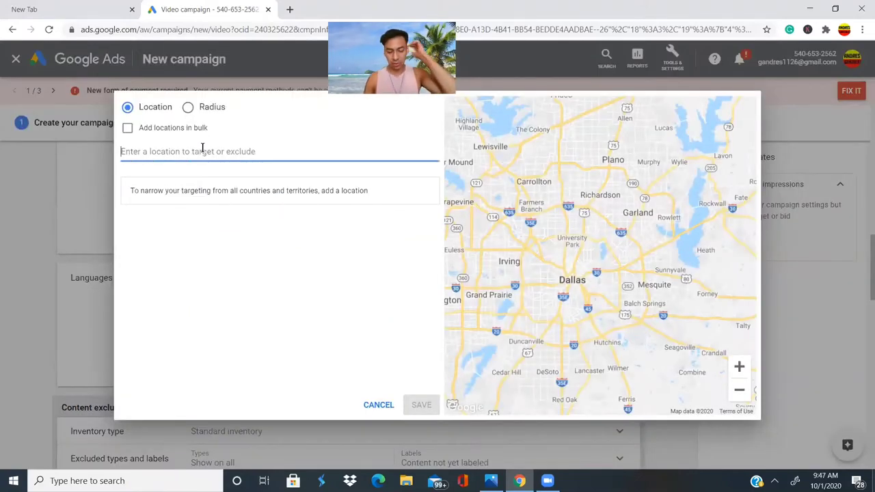
{"action": "type", "text": "ne"}
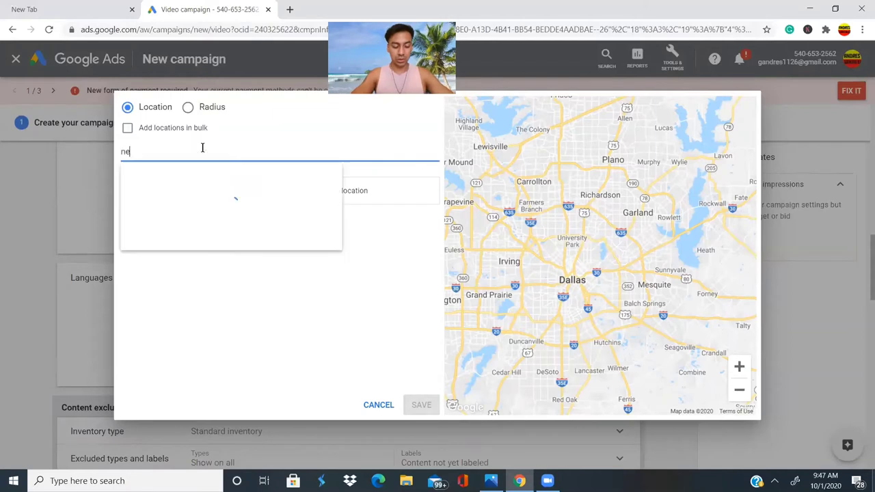
{"action": "type", "text": "w ziland"}
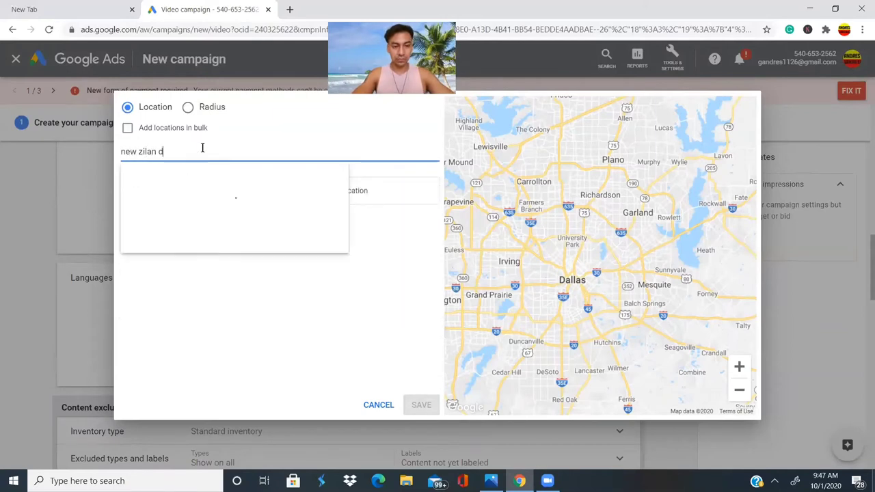
{"action": "key", "text": "Return"}
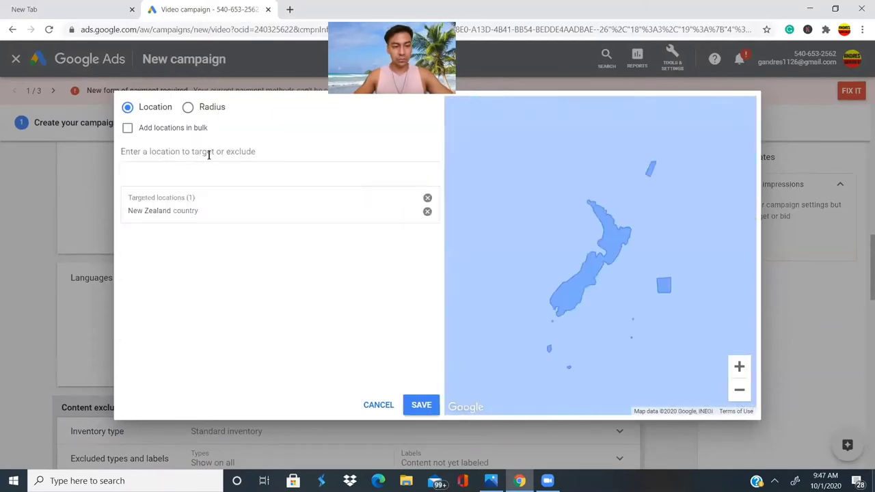
- Search for Canada and add the country alongside New Zealand in the targeted locations
{"action": "left_click", "coordinate": [208, 153]}
{"action": "type", "text": "cd"}
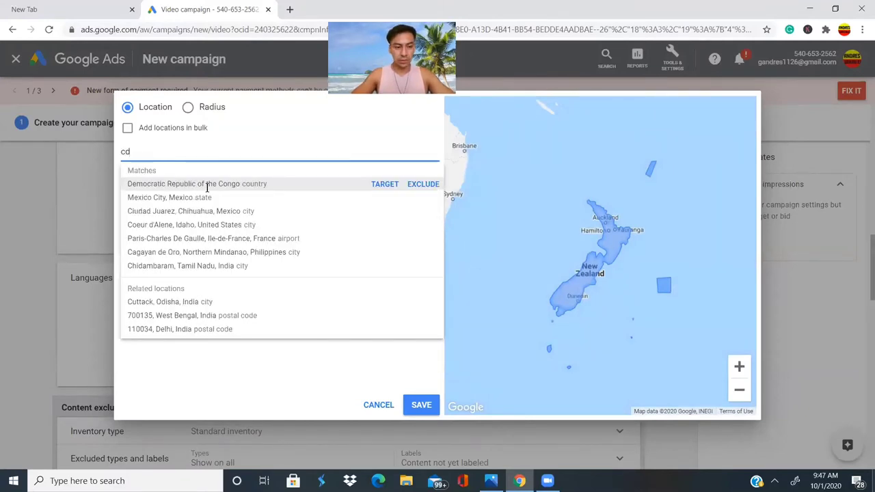
{"action": "key", "text": "BackSpace"}
{"action": "key", "text": "BackSpace"}
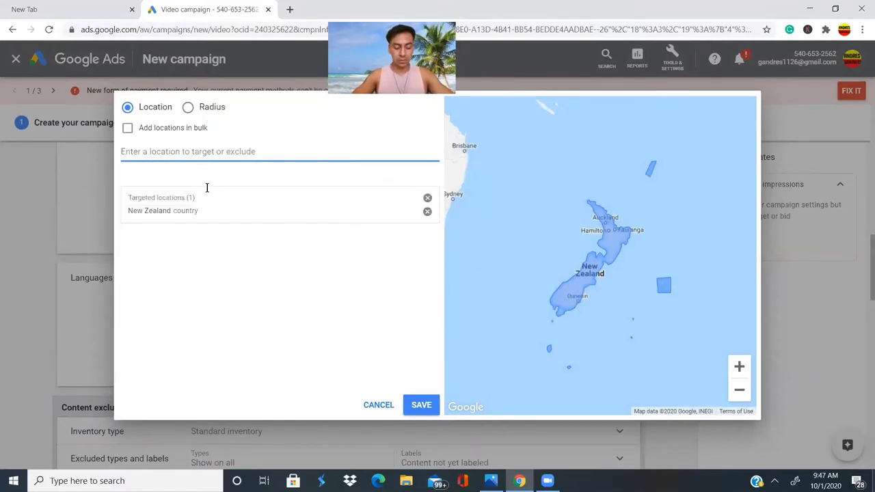
{"action": "type", "text": "canaf"}
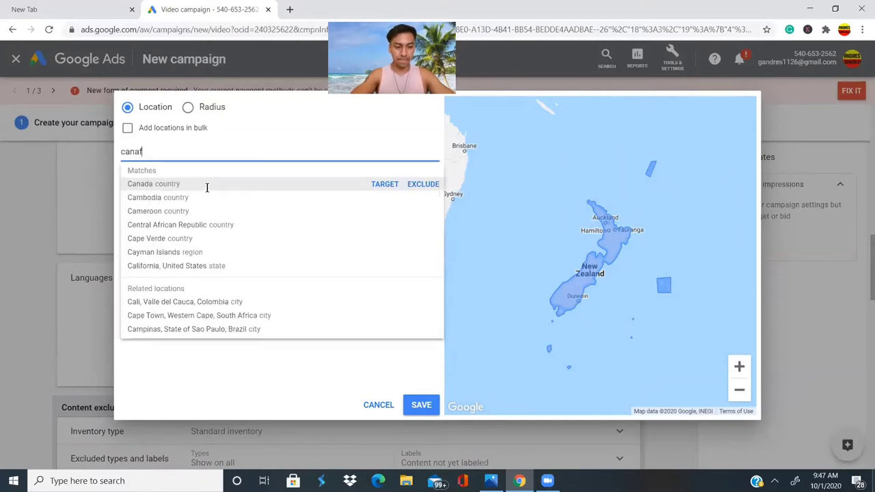
{"action": "key", "text": "BackSpace"}
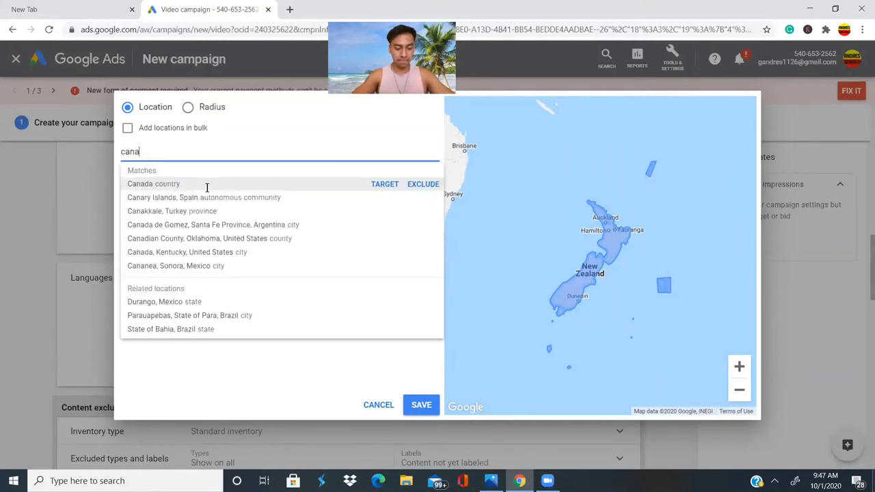
{"action": "type", "text": "da"}
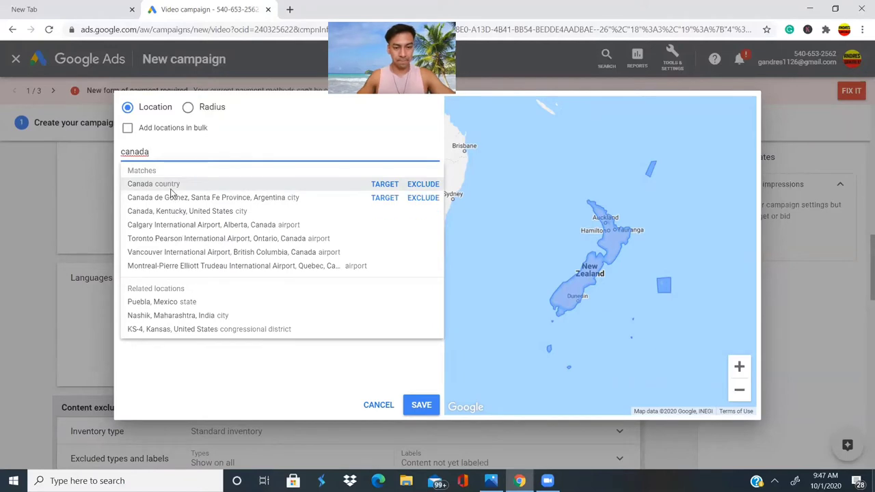
{"action": "left_click", "coordinate": [169, 185]}
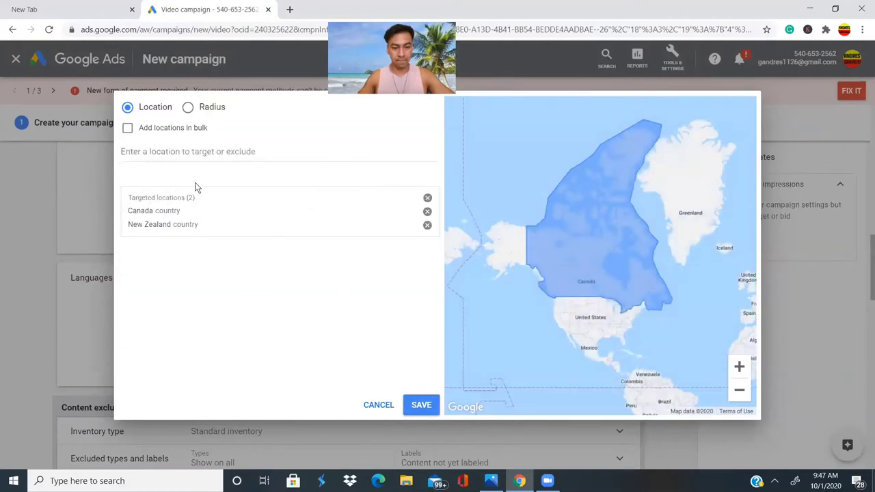
- Add the United Kingdom as a targeted country and save the location targeting
{"action": "left_click", "coordinate": [178, 153]}
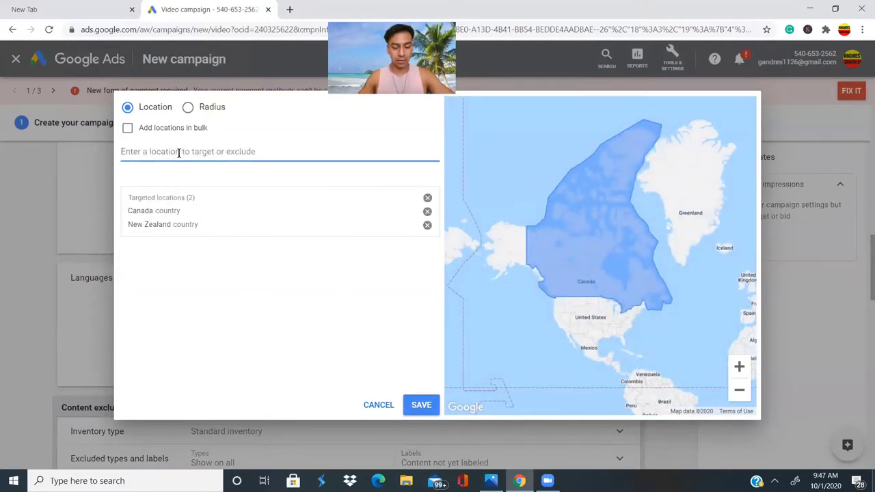
{"action": "type", "text": "uk"}
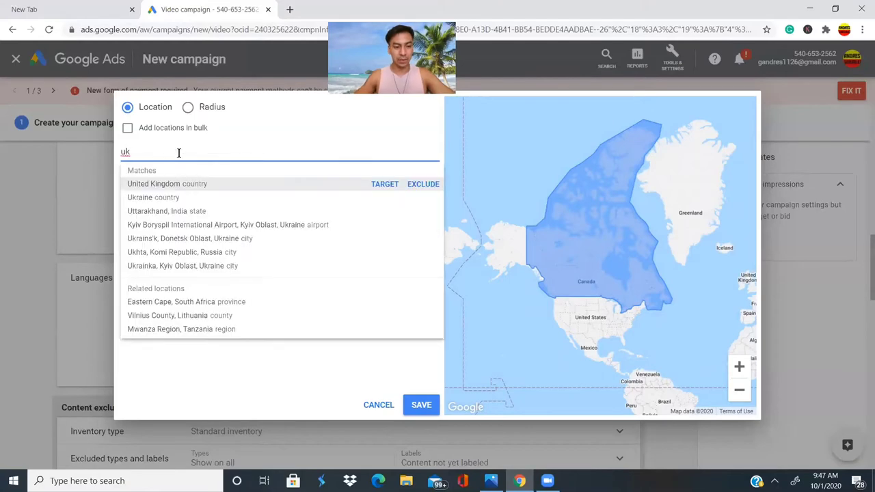
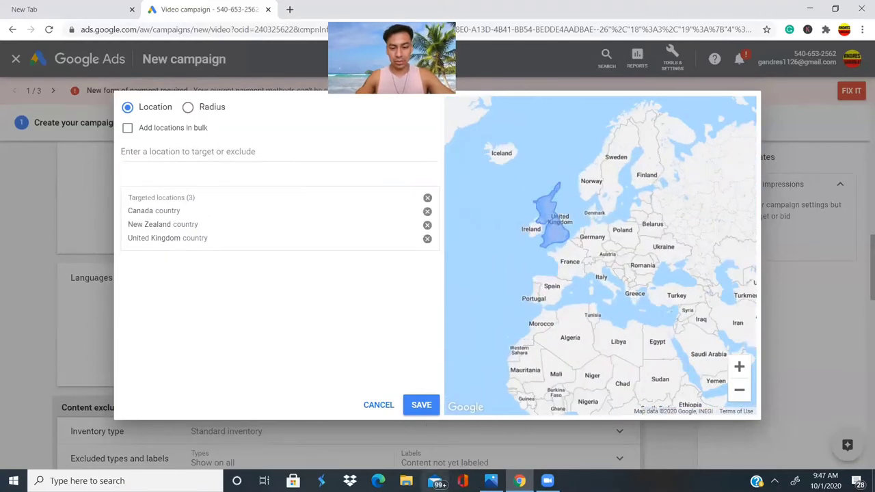
{"action": "left_click", "coordinate": [421, 406]}
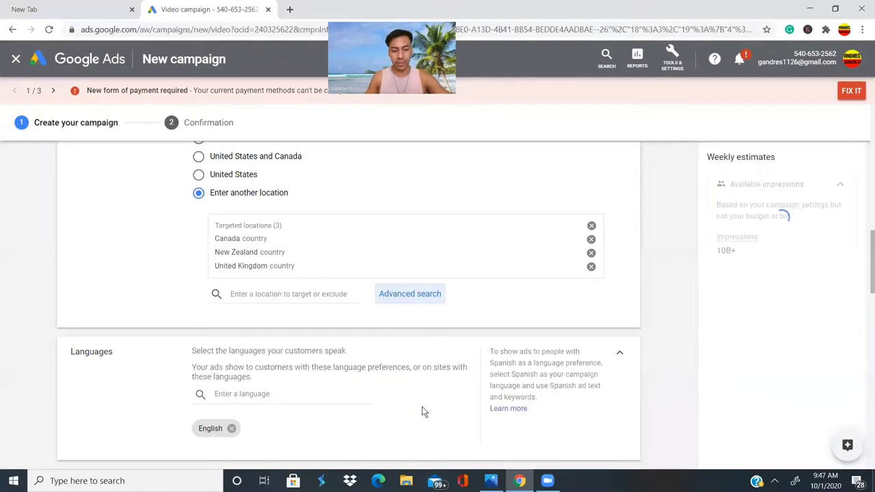
- Examine the campaign's Languages, Content exclusions and Ad extensions settings
{"action": "scroll", "coordinate": [422, 410], "scroll_direction": "down", "scroll_amount": 2}
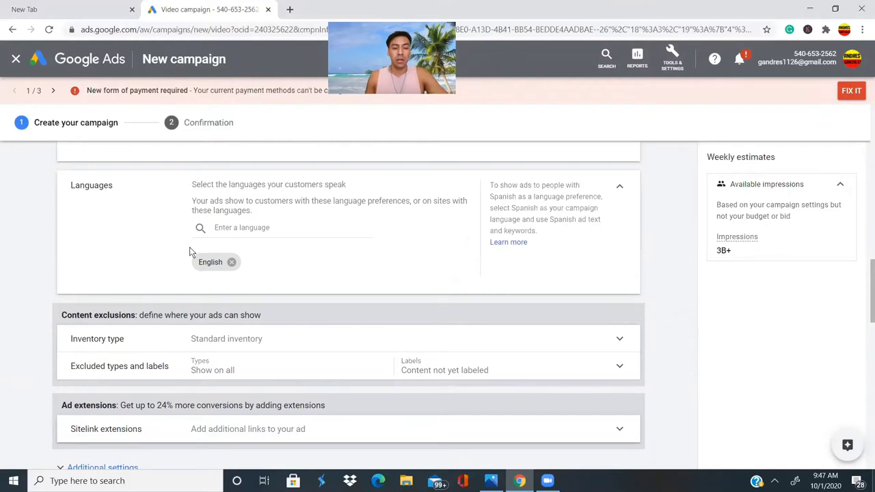
{"action": "scroll", "coordinate": [190, 250], "scroll_direction": "down", "scroll_amount": 1}
{"action": "scroll", "coordinate": [190, 252], "scroll_direction": "up", "scroll_amount": 1}
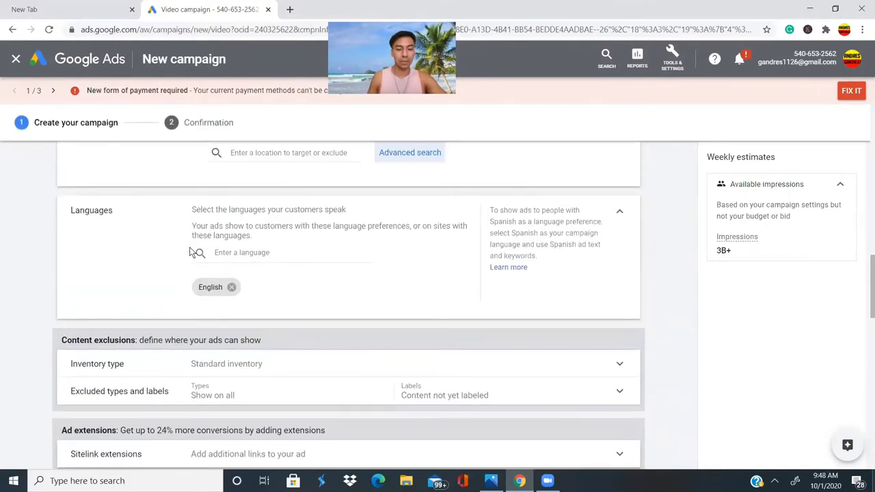
{"action": "scroll", "coordinate": [191, 246], "scroll_direction": "down", "scroll_amount": 2}
{"action": "scroll", "coordinate": [191, 225], "scroll_direction": "up", "scroll_amount": 1}
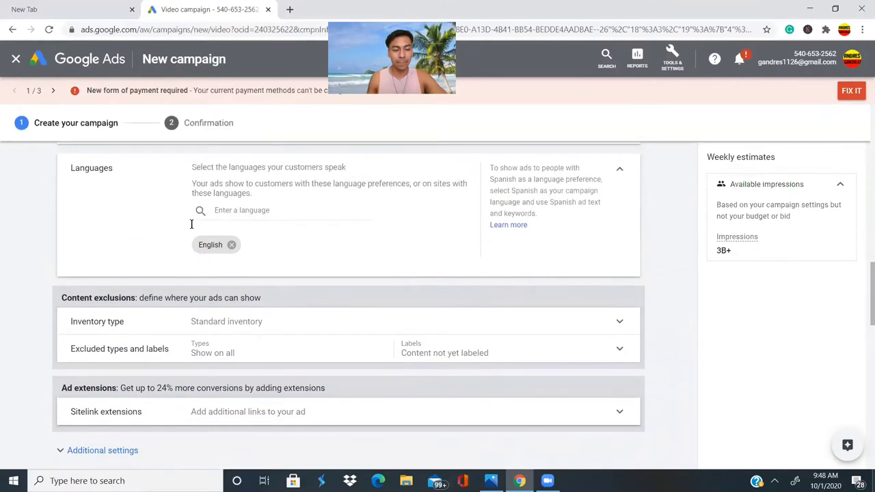
{"action": "scroll", "coordinate": [264, 283], "scroll_direction": "down", "scroll_amount": 2}
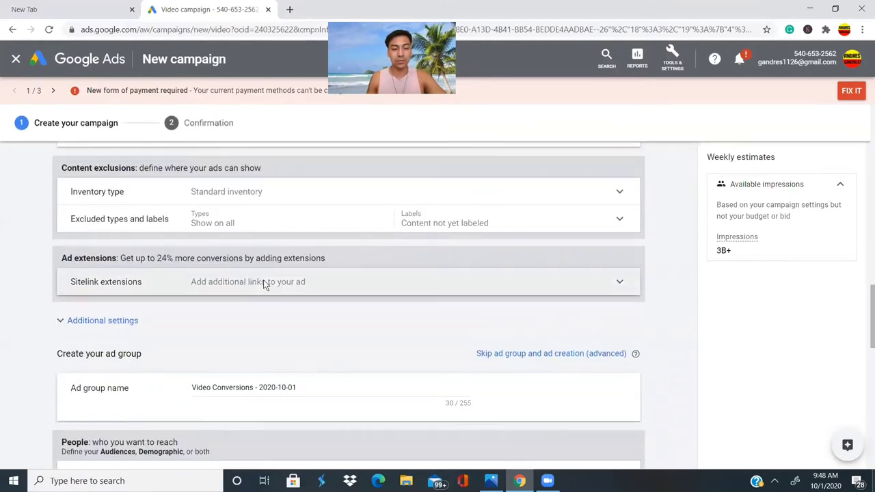
{"action": "scroll", "coordinate": [265, 284], "scroll_direction": "up", "scroll_amount": 1}
{"action": "scroll", "coordinate": [264, 284], "scroll_direction": "up", "scroll_amount": 1}
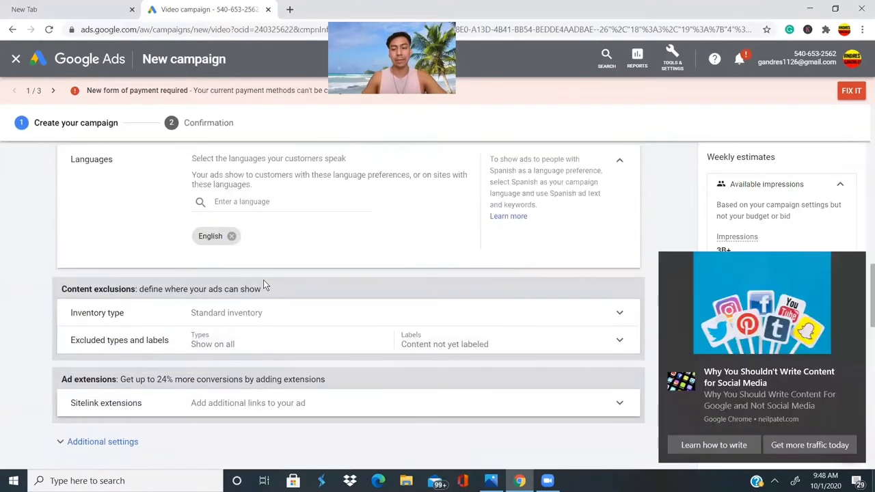
{"action": "left_click", "coordinate": [854, 366]}
{"action": "scroll", "coordinate": [222, 260], "scroll_direction": "down", "scroll_amount": 1}
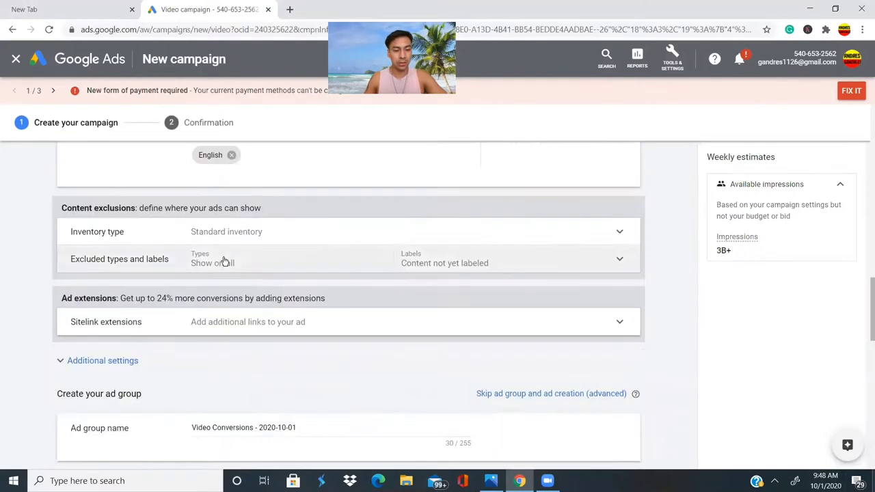
{"action": "scroll", "coordinate": [224, 260], "scroll_direction": "up", "scroll_amount": 2}
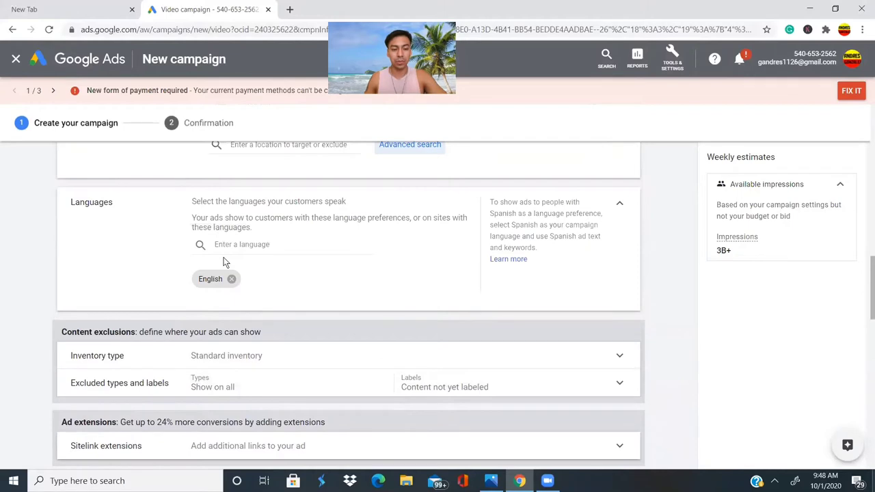
{"action": "scroll", "coordinate": [226, 263], "scroll_direction": "down", "scroll_amount": 1}
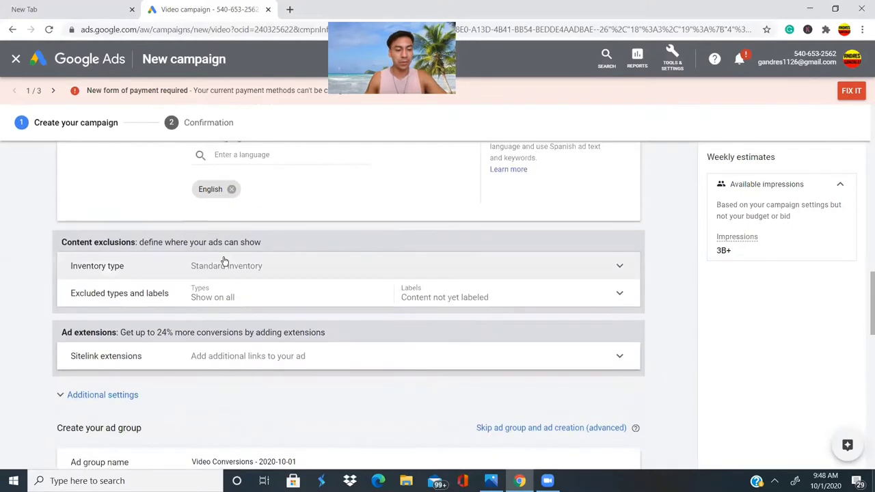
{"action": "scroll", "coordinate": [293, 262], "scroll_direction": "down", "scroll_amount": 1}
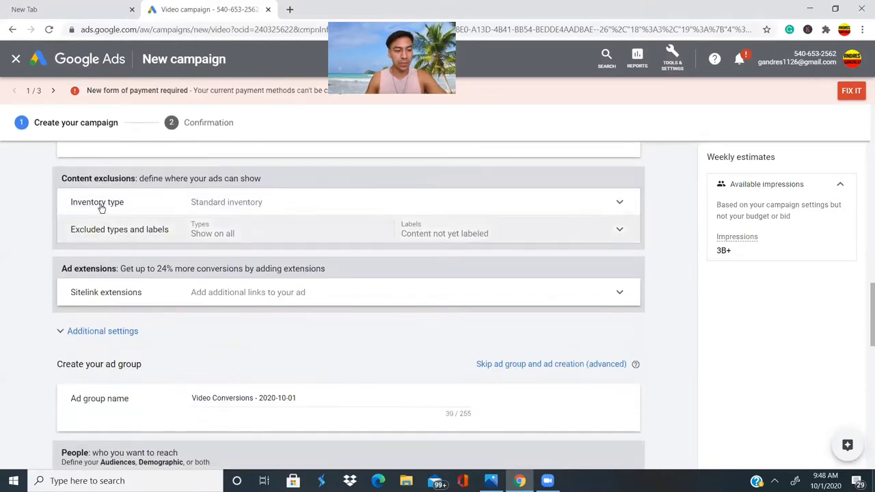
- Expand the Inventory type setting and compare the Expanded, Standard and Limited inventory descriptions
{"action": "left_click", "coordinate": [619, 202]}
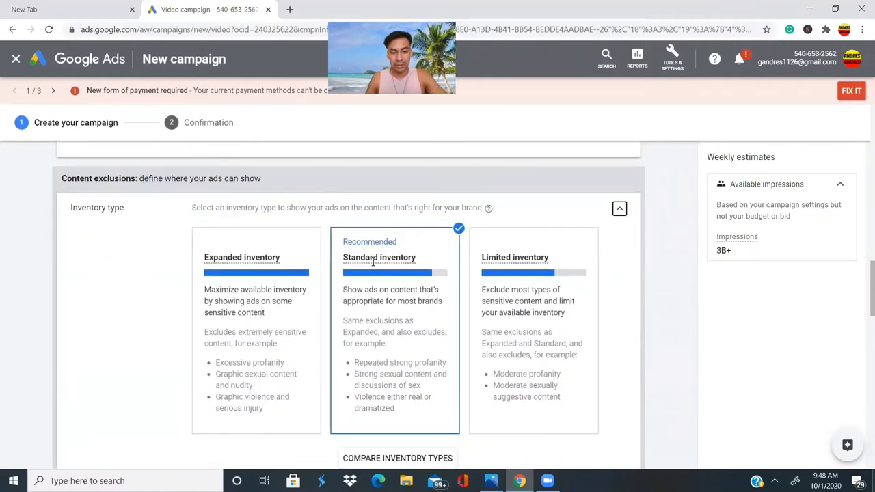
{"action": "mouse_move", "coordinate": [374, 260]}
{"action": "scroll", "coordinate": [361, 287], "scroll_direction": "down", "scroll_amount": 1}
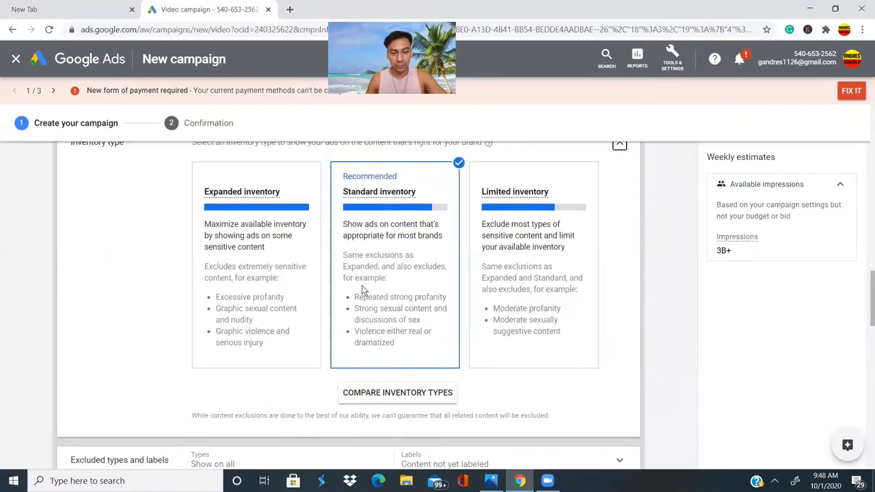
- Exclude the Embedded YouTube videos and Live streaming videos content types from the campaign
{"action": "scroll", "coordinate": [362, 287], "scroll_direction": "down", "scroll_amount": 1}
{"action": "scroll", "coordinate": [362, 287], "scroll_direction": "up", "scroll_amount": 2}
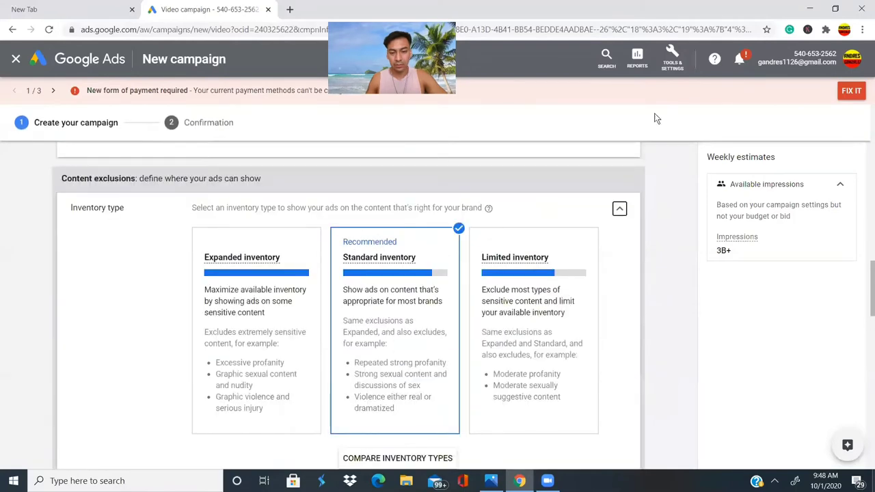
{"action": "scroll", "coordinate": [426, 246], "scroll_direction": "down", "scroll_amount": 1}
{"action": "scroll", "coordinate": [426, 250], "scroll_direction": "up", "scroll_amount": 2}
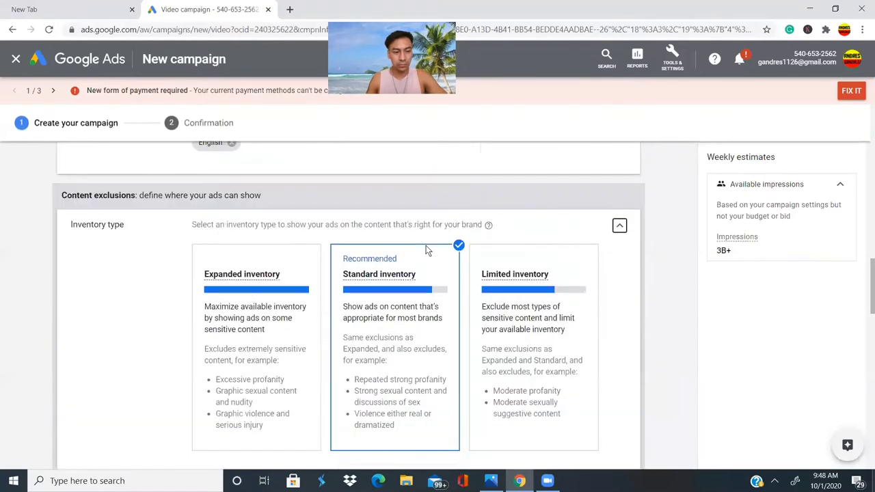
{"action": "scroll", "coordinate": [426, 246], "scroll_direction": "down", "scroll_amount": 1}
{"action": "scroll", "coordinate": [426, 248], "scroll_direction": "down", "scroll_amount": 3}
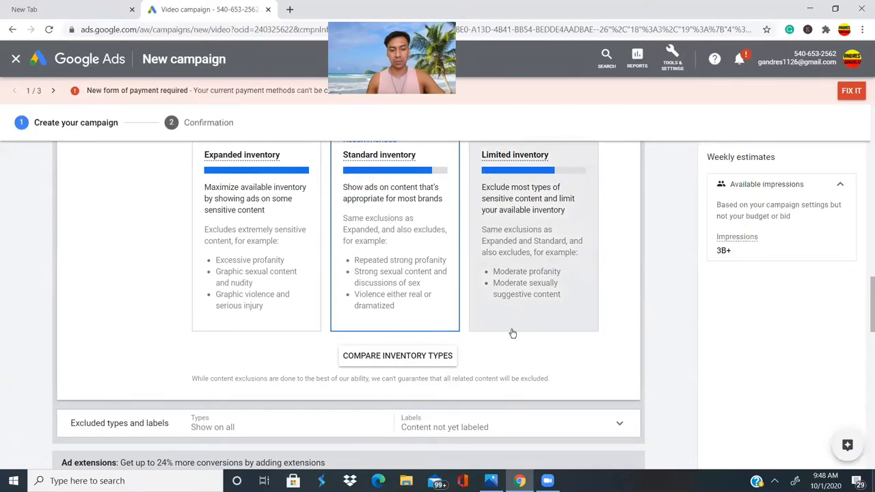
{"action": "scroll", "coordinate": [512, 333], "scroll_direction": "down", "scroll_amount": 3}
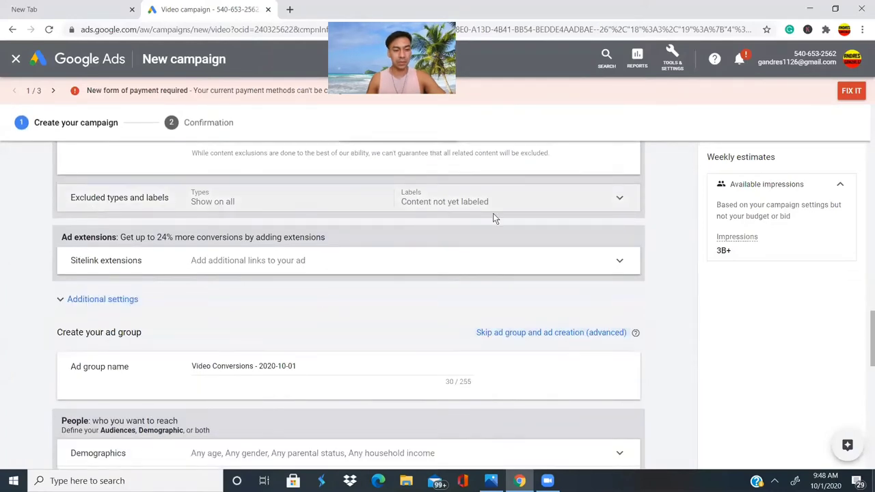
{"action": "left_click", "coordinate": [617, 200]}
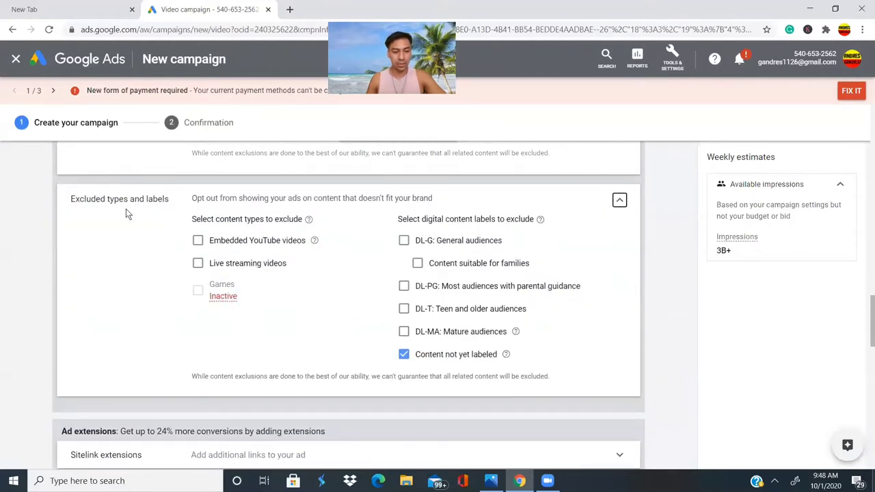
{"action": "left_click", "coordinate": [198, 241]}
{"action": "left_click", "coordinate": [197, 263]}
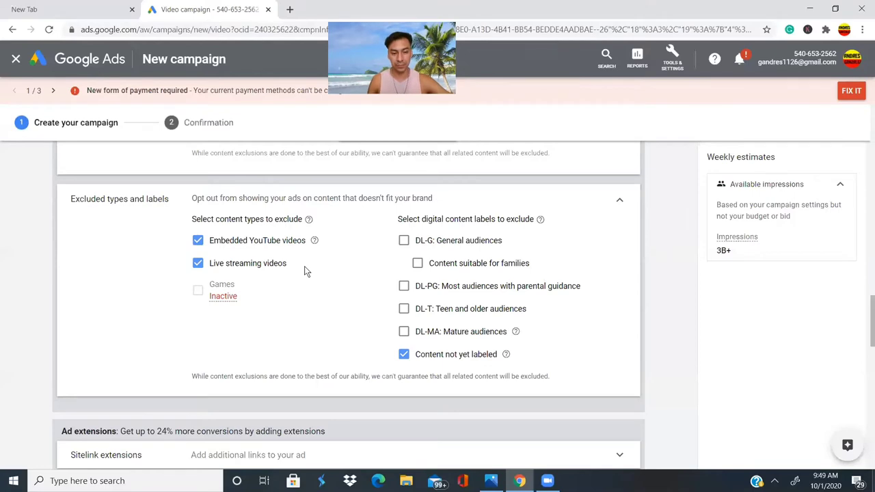
- Expand the Sitelink extensions setting and examine its search and selection options
{"action": "scroll", "coordinate": [306, 271], "scroll_direction": "down", "scroll_amount": 2}
{"action": "scroll", "coordinate": [304, 271], "scroll_direction": "down", "scroll_amount": 1}
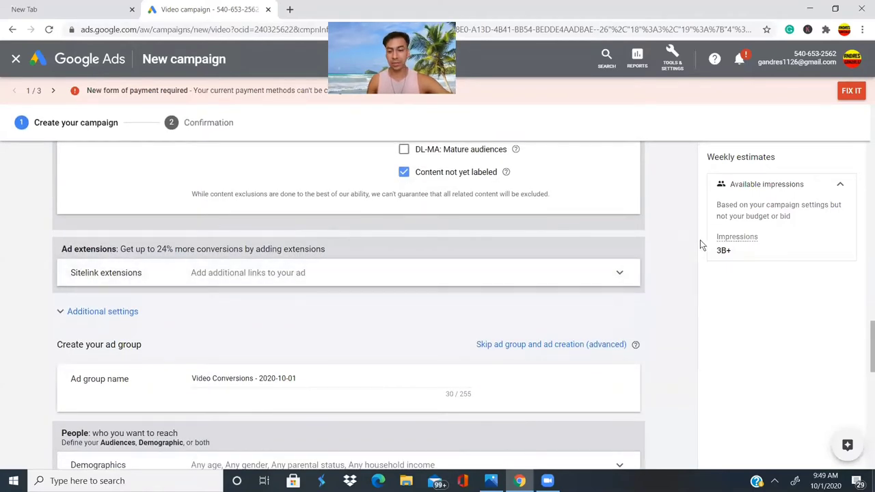
{"action": "left_click", "coordinate": [615, 273]}
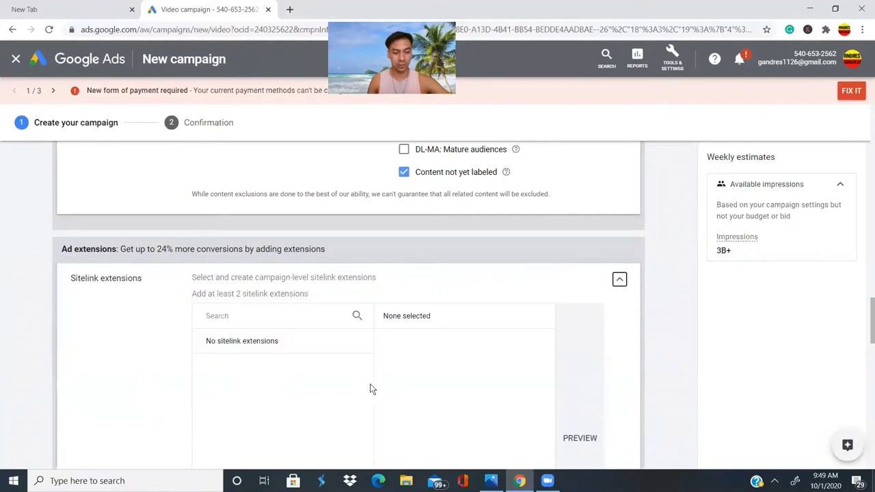
{"action": "scroll", "coordinate": [370, 388], "scroll_direction": "down", "scroll_amount": 3}
{"action": "scroll", "coordinate": [370, 388], "scroll_direction": "up", "scroll_amount": 2}
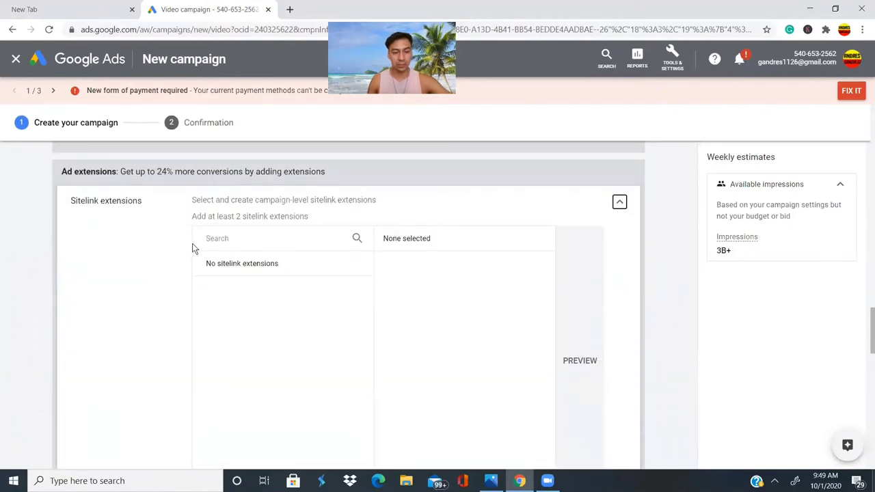
{"action": "left_click", "coordinate": [250, 237]}
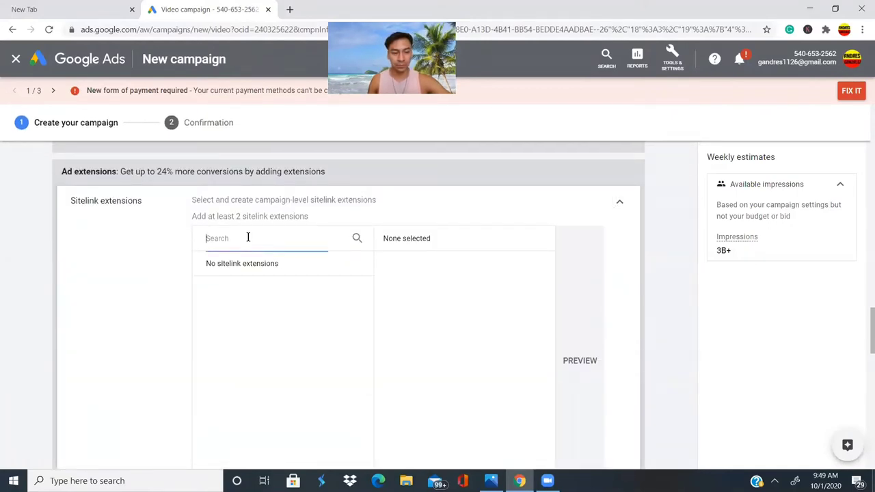
- Expand the campaign's additional settings and review the Conversions and Devices options
{"action": "scroll", "coordinate": [393, 277], "scroll_direction": "down", "scroll_amount": 5}
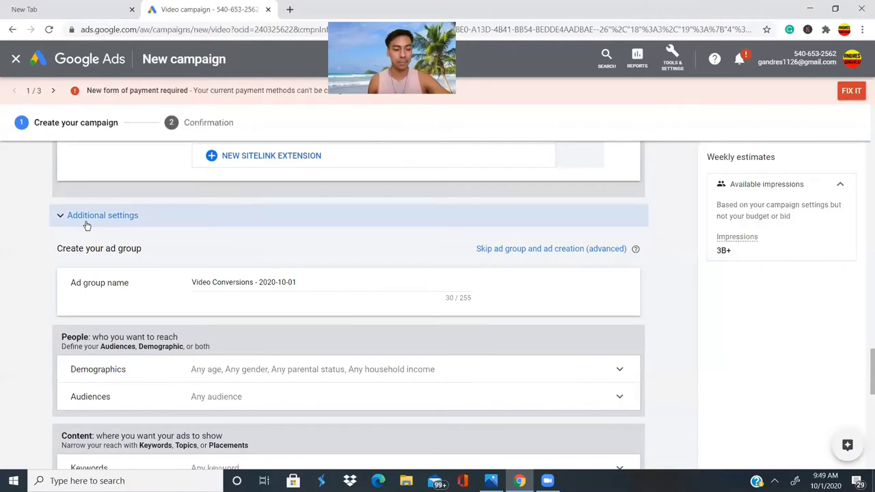
{"action": "left_click", "coordinate": [60, 216]}
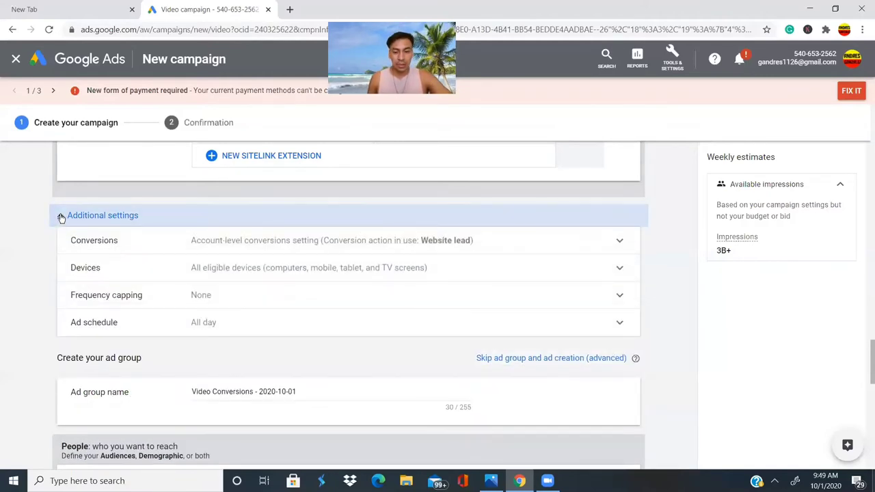
{"action": "left_click", "coordinate": [619, 245]}
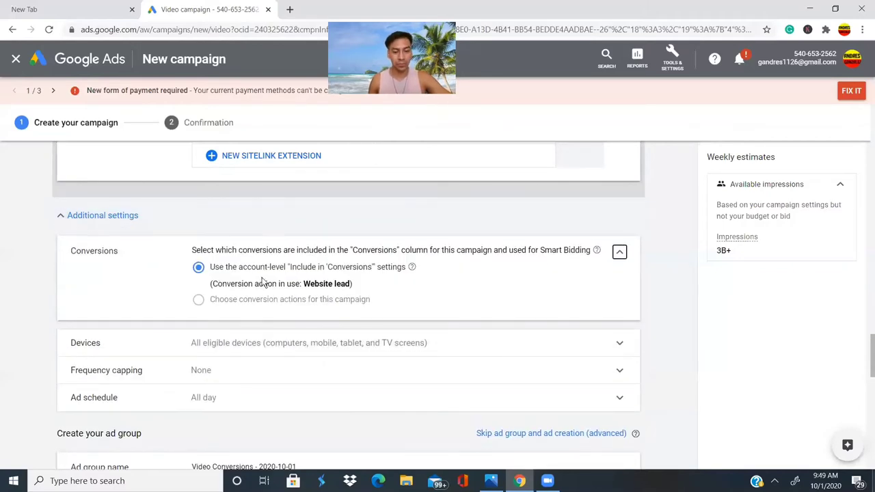
{"action": "scroll", "coordinate": [335, 284], "scroll_direction": "down", "scroll_amount": 1}
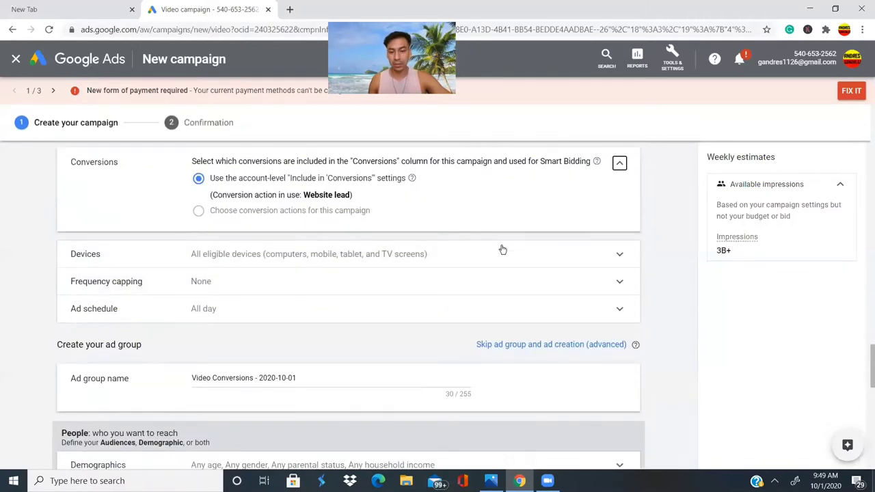
{"action": "left_click", "coordinate": [619, 253]}
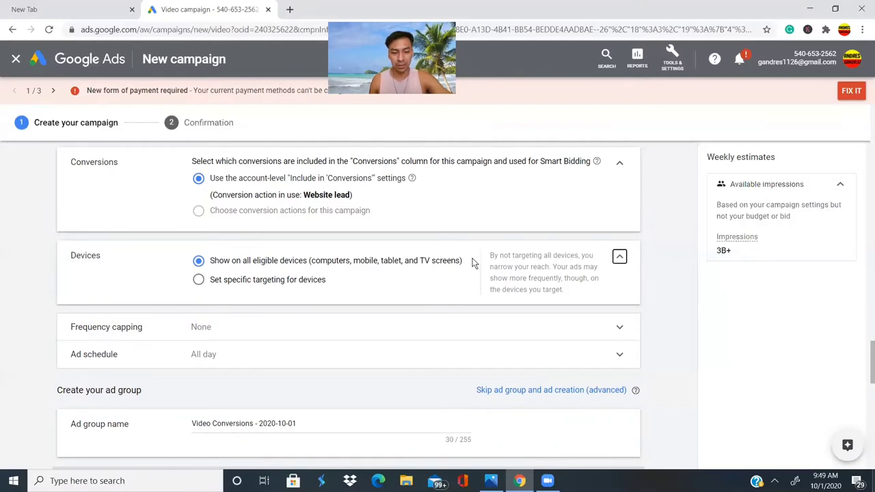
{"action": "scroll", "coordinate": [472, 261], "scroll_direction": "down", "scroll_amount": 1}
{"action": "scroll", "coordinate": [473, 261], "scroll_direction": "down", "scroll_amount": 1}
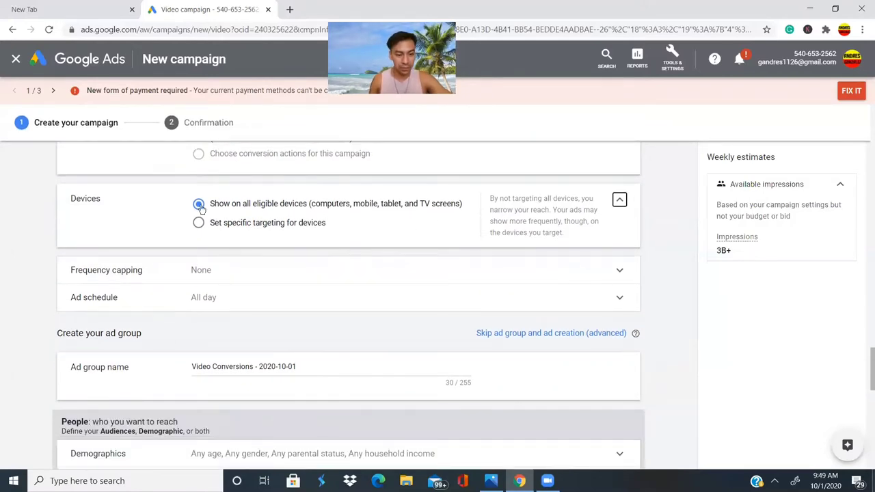
{"action": "scroll", "coordinate": [408, 254], "scroll_direction": "down", "scroll_amount": 1}
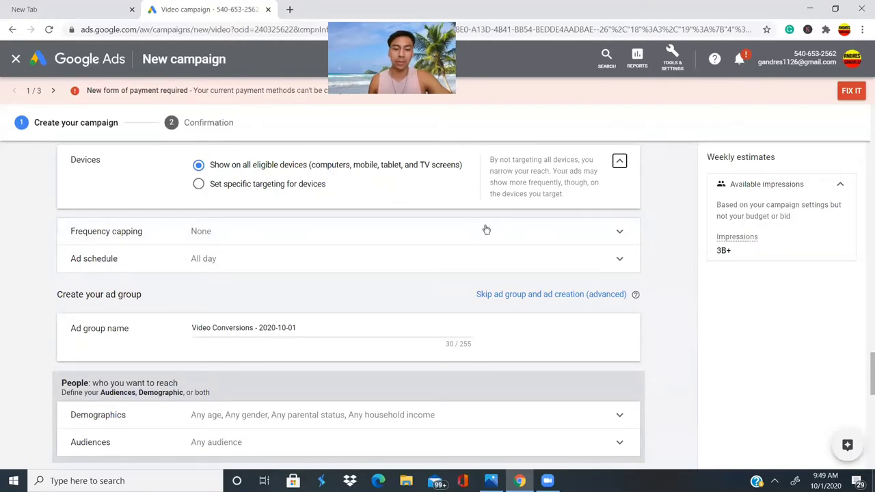
- Expand the Frequency capping and Ad schedule settings and review their options
{"action": "left_click", "coordinate": [620, 234]}
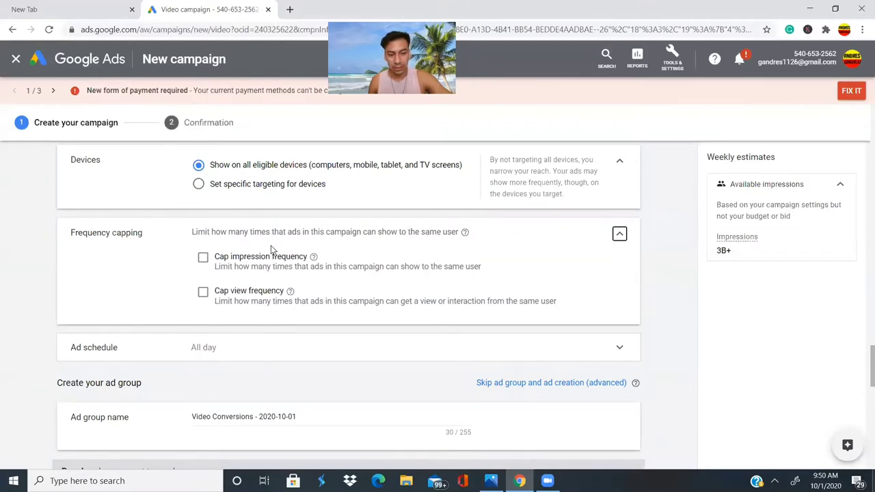
{"action": "scroll", "coordinate": [339, 244], "scroll_direction": "down", "scroll_amount": 1}
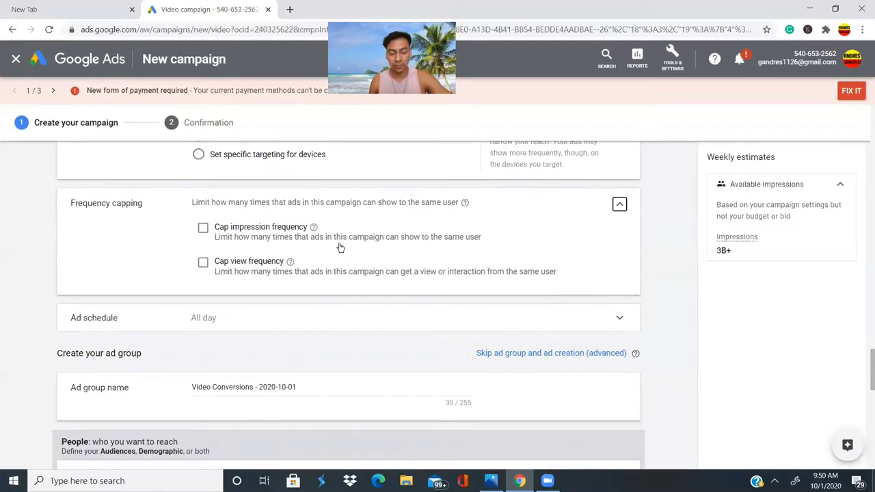
{"action": "scroll", "coordinate": [337, 244], "scroll_direction": "down", "scroll_amount": 2}
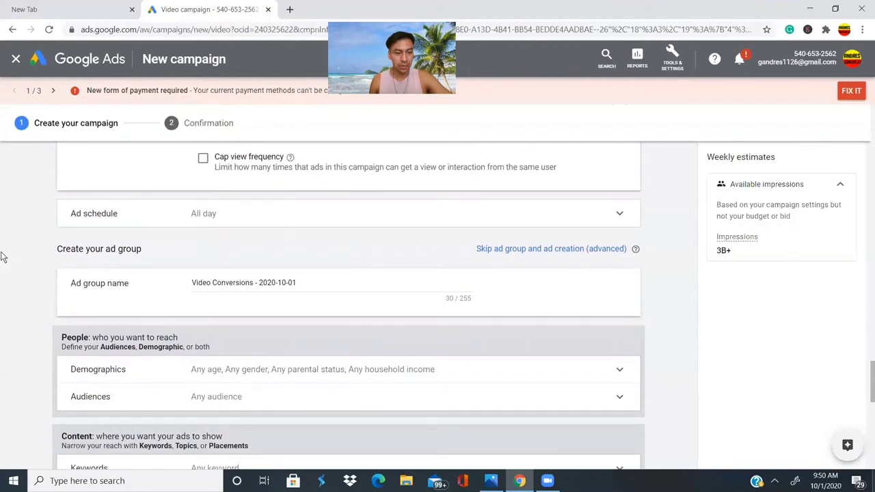
{"action": "left_click", "coordinate": [617, 214]}
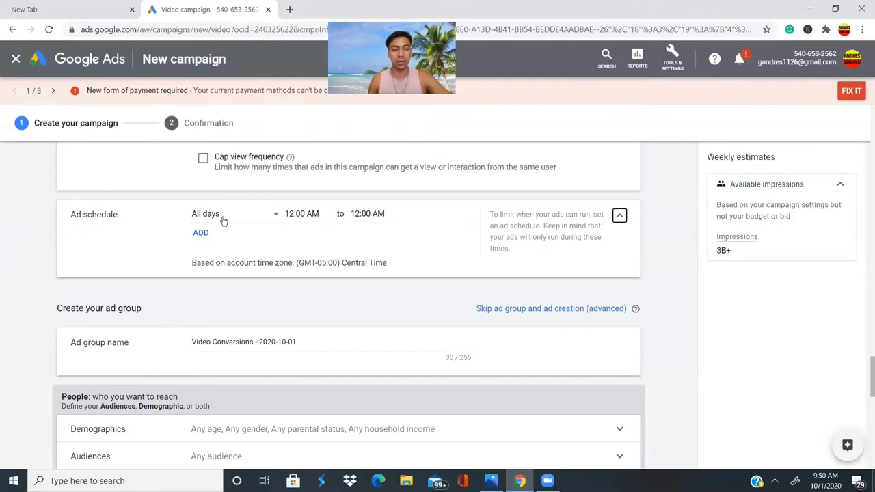
{"action": "scroll", "coordinate": [223, 220], "scroll_direction": "down", "scroll_amount": 1}
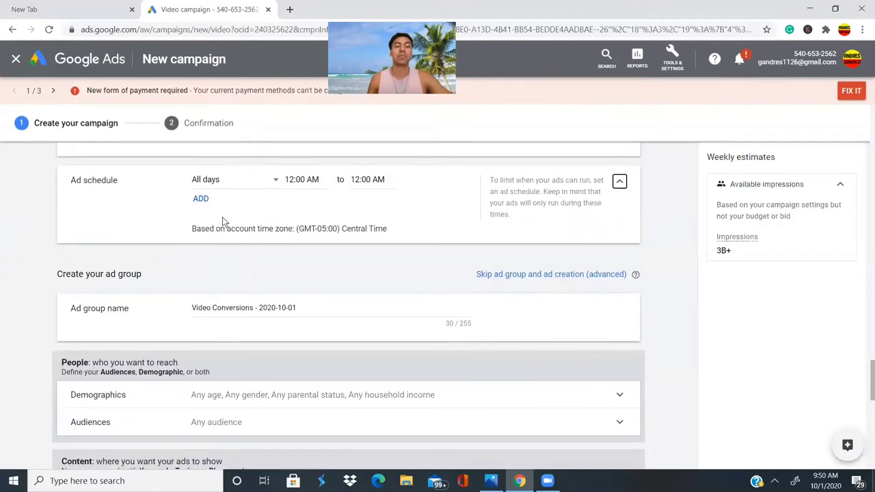
{"action": "scroll", "coordinate": [223, 220], "scroll_direction": "up", "scroll_amount": 1}
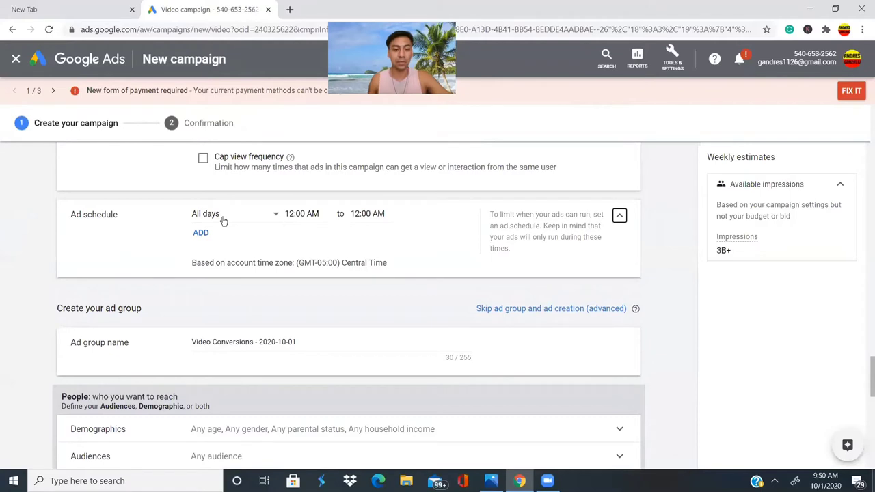
- Rename the ad group as "affiliate traffic for clickbank ccount"
{"action": "scroll", "coordinate": [222, 217], "scroll_direction": "down", "scroll_amount": 1}
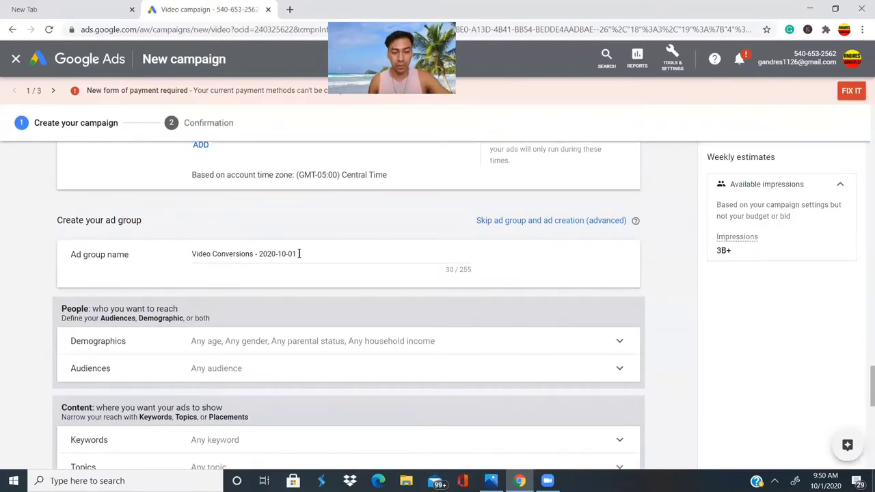
{"action": "left_click_drag", "start_coordinate": [298, 254], "coordinate": [140, 241]}
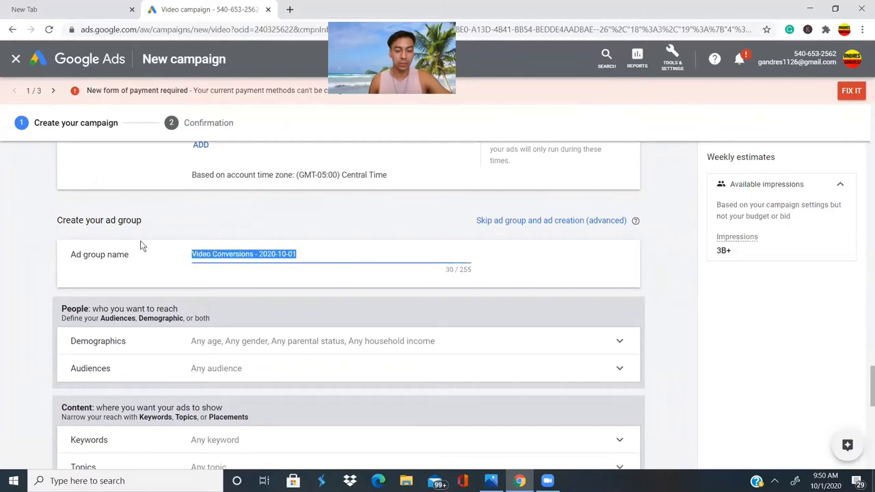
{"action": "key", "text": "BackSpace"}
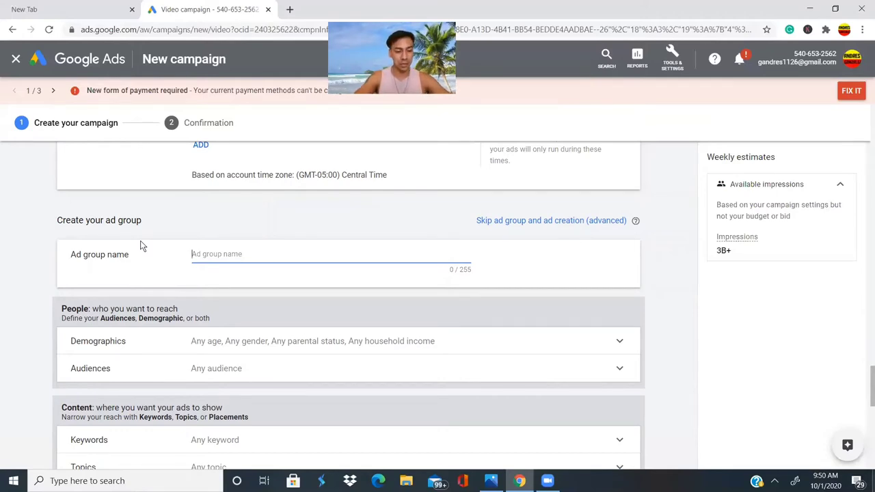
{"action": "type", "text": "affiliate traffic "}
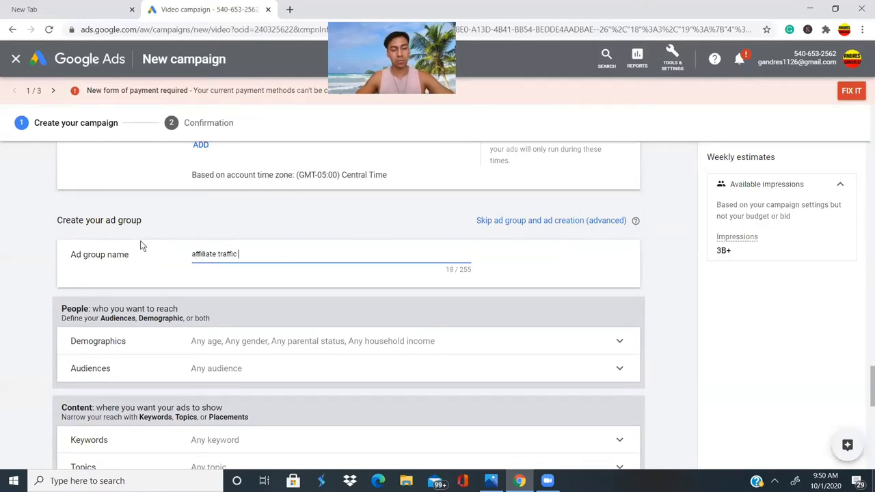
{"action": "type", "text": "for clickbank "}
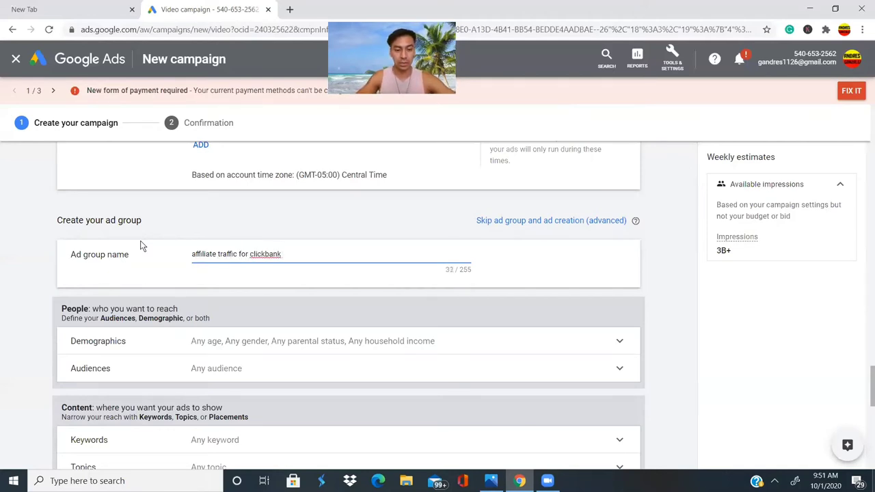
{"action": "type", "text": "ccount"}
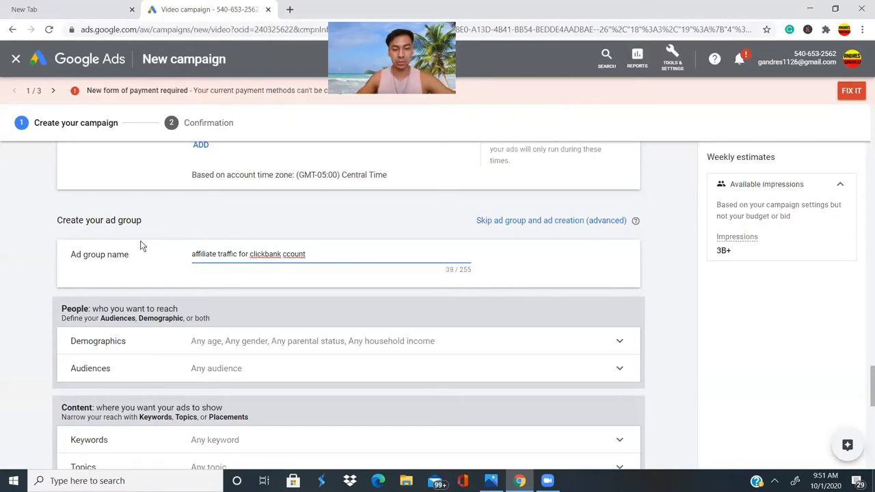
- Try the spelling suggestion "click bank" in the ad group name, and rejoin it as "clickbank"
{"action": "right_click", "coordinate": [267, 253]}
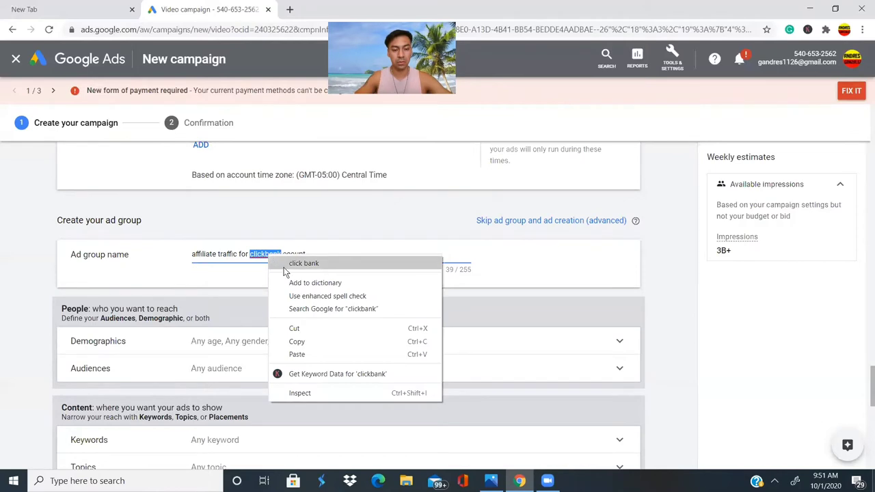
{"action": "left_click", "coordinate": [287, 262]}
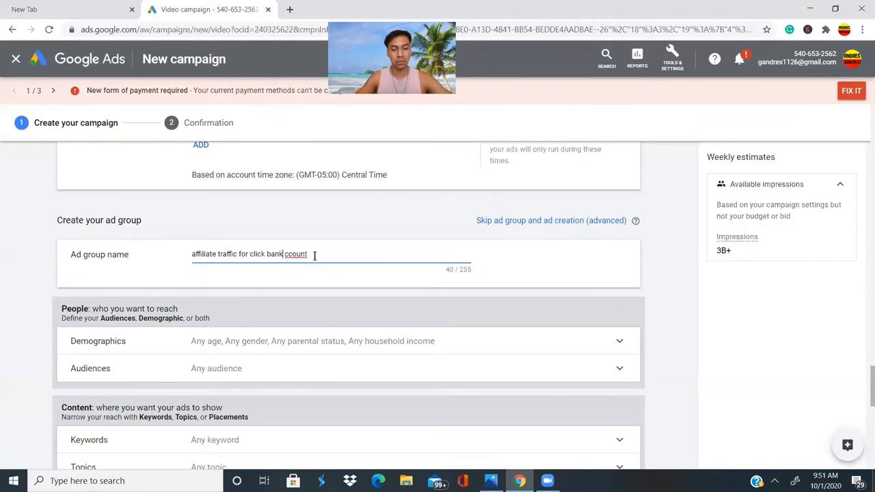
{"action": "left_click", "coordinate": [267, 254]}
{"action": "key", "text": "BackSpace"}
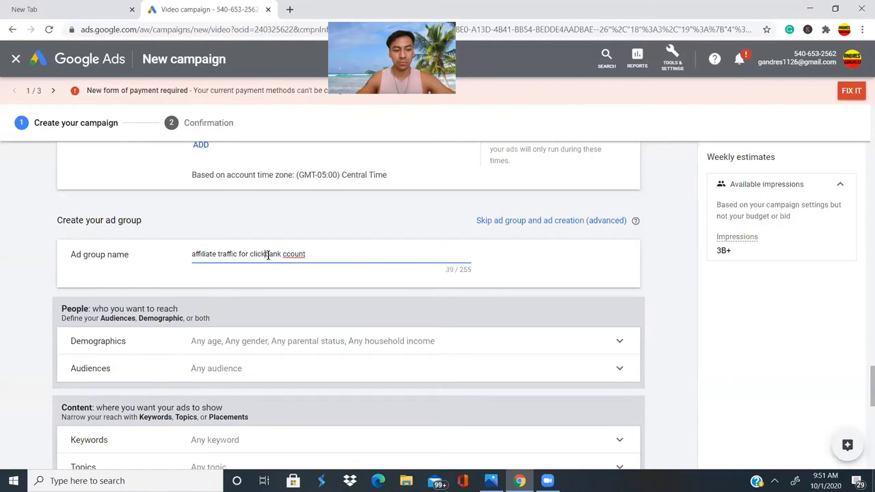
{"action": "scroll", "coordinate": [268, 259], "scroll_direction": "down", "scroll_amount": 1}
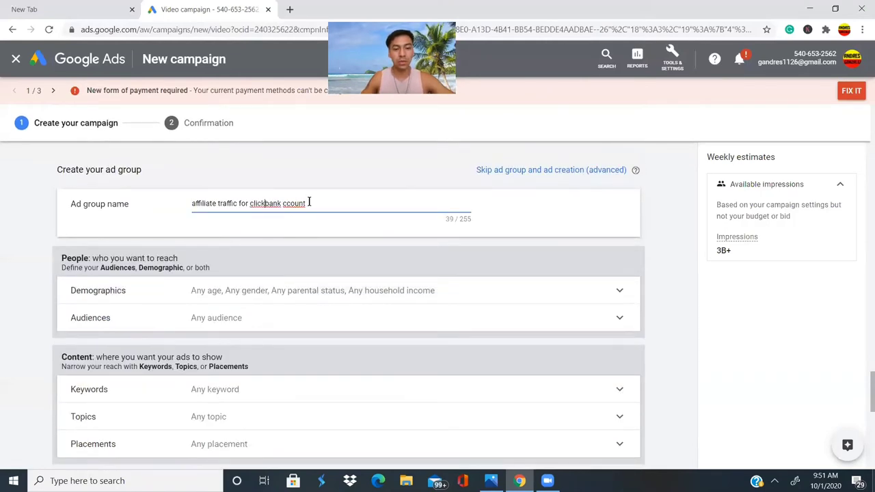
{"action": "left_click_drag", "start_coordinate": [309, 203], "coordinate": [177, 207]}
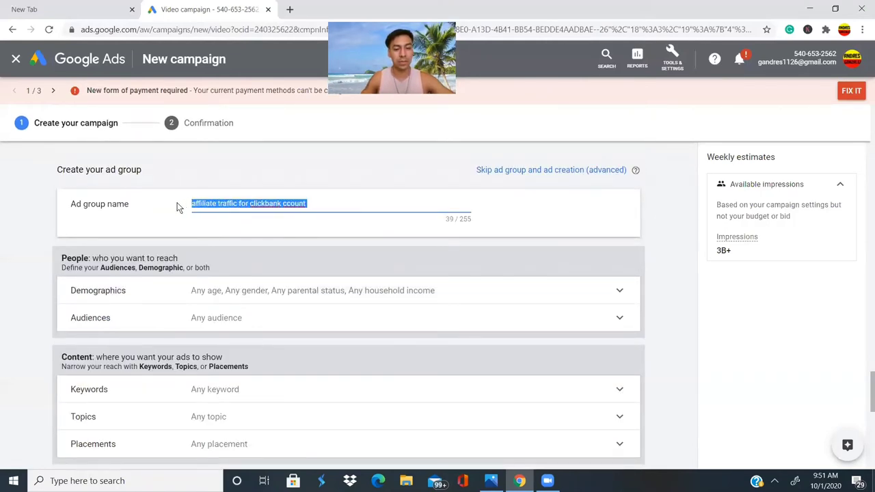
{"action": "scroll", "coordinate": [326, 235], "scroll_direction": "down", "scroll_amount": 2}
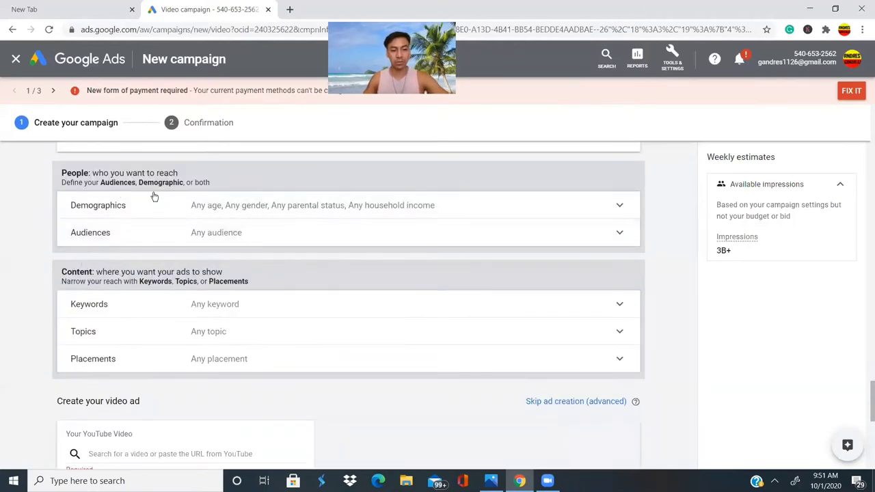
- Expand the Demographics targeting and exclude the Unknown gender and Unknown household income groups
{"action": "left_click", "coordinate": [608, 207]}
{"action": "scroll", "coordinate": [387, 275], "scroll_direction": "down", "scroll_amount": 2}
{"action": "scroll", "coordinate": [387, 275], "scroll_direction": "up", "scroll_amount": 2}
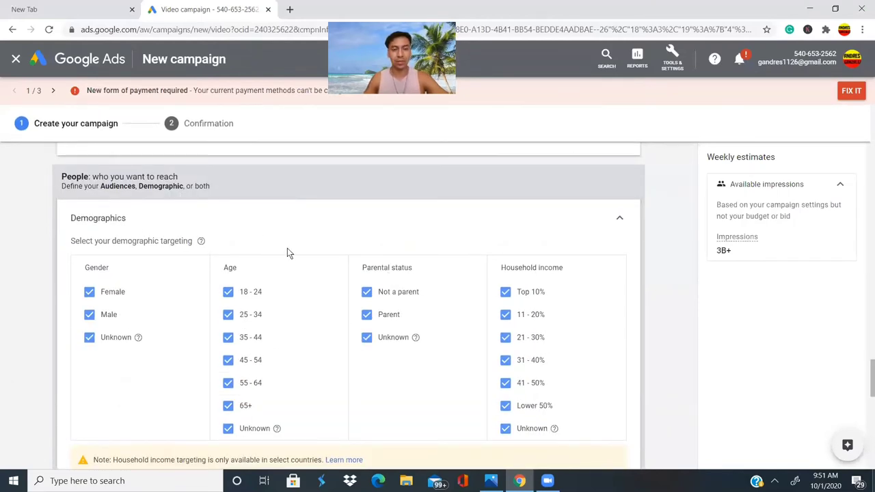
{"action": "scroll", "coordinate": [287, 248], "scroll_direction": "down", "scroll_amount": 1}
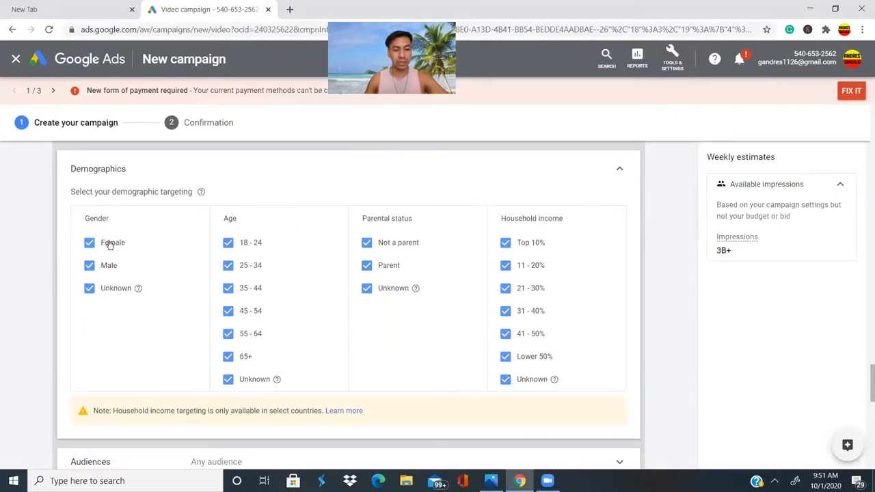
{"action": "left_click", "coordinate": [88, 288]}
{"action": "scroll", "coordinate": [93, 267], "scroll_direction": "down", "scroll_amount": 1}
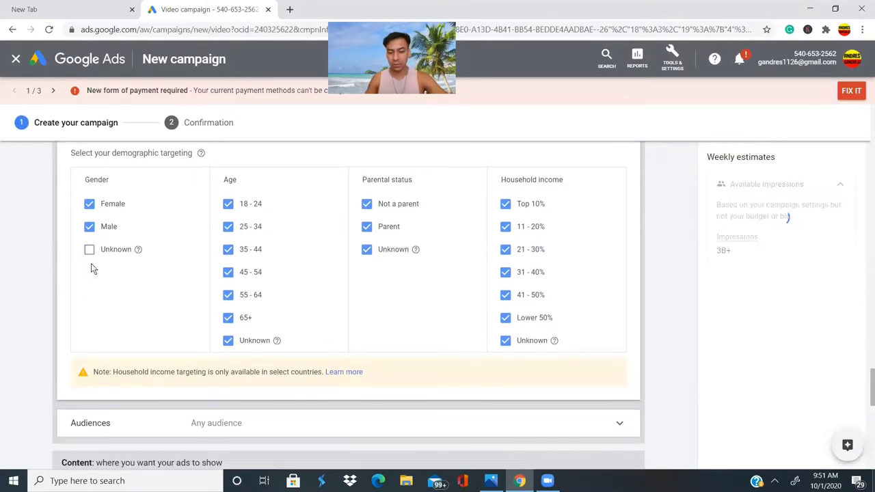
{"action": "left_click", "coordinate": [506, 341]}
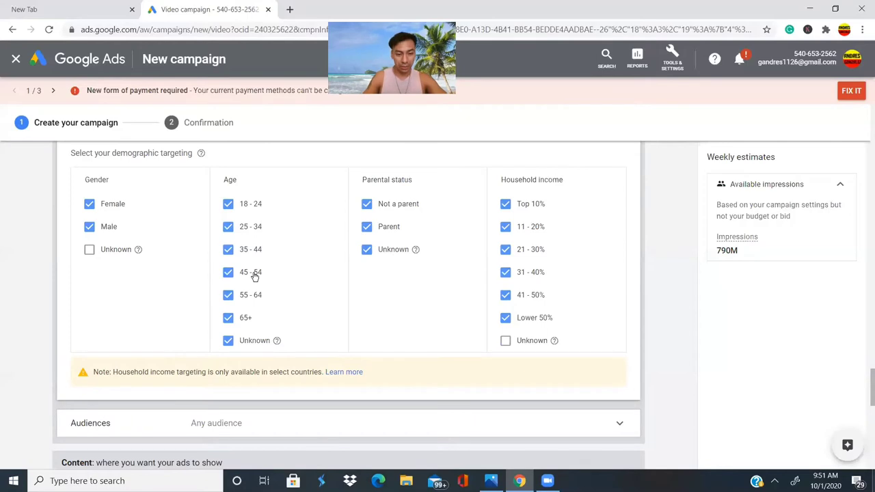
- Review the demographic selections and target the Business Creation life events audience
{"action": "scroll", "coordinate": [253, 276], "scroll_direction": "down", "scroll_amount": 1}
{"action": "scroll", "coordinate": [254, 275], "scroll_direction": "up", "scroll_amount": 1}
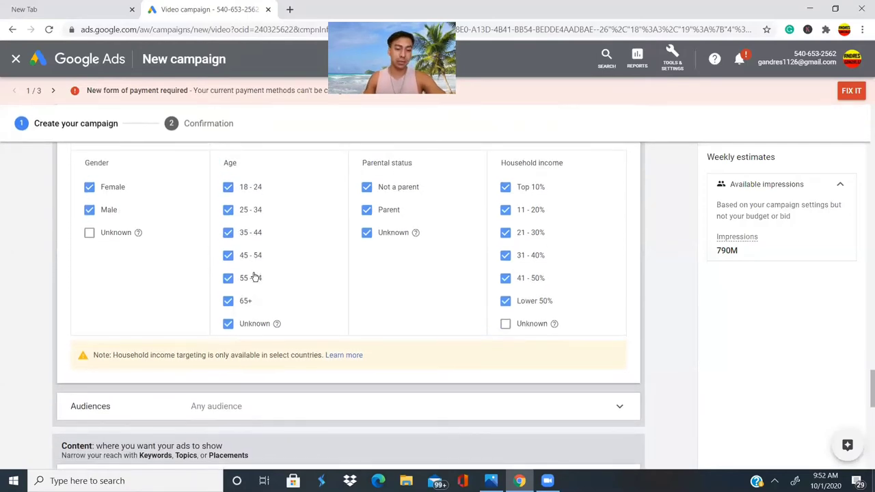
{"action": "scroll", "coordinate": [253, 276], "scroll_direction": "down", "scroll_amount": 1}
{"action": "scroll", "coordinate": [254, 276], "scroll_direction": "down", "scroll_amount": 1}
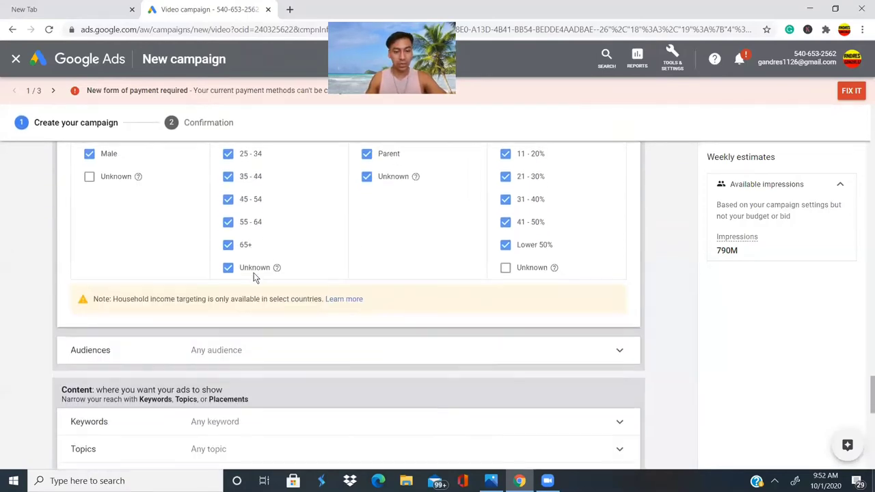
{"action": "scroll", "coordinate": [249, 208], "scroll_direction": "up", "scroll_amount": 4}
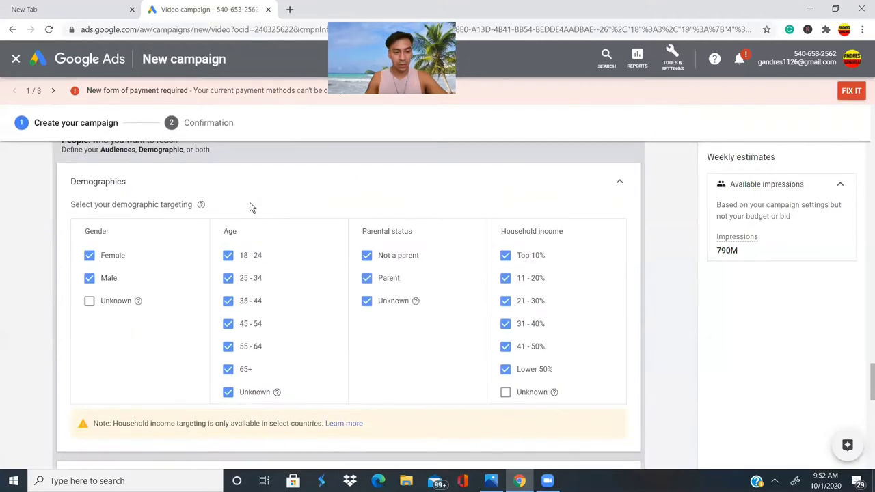
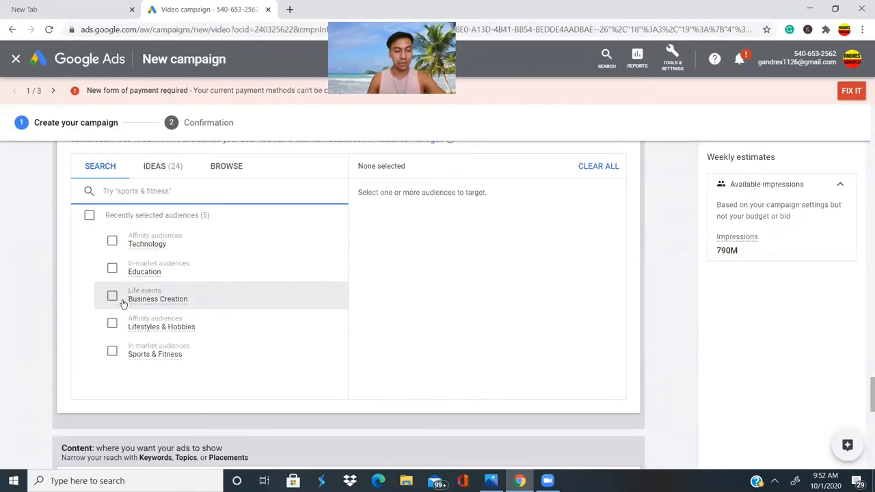
{"action": "left_click", "coordinate": [113, 303]}
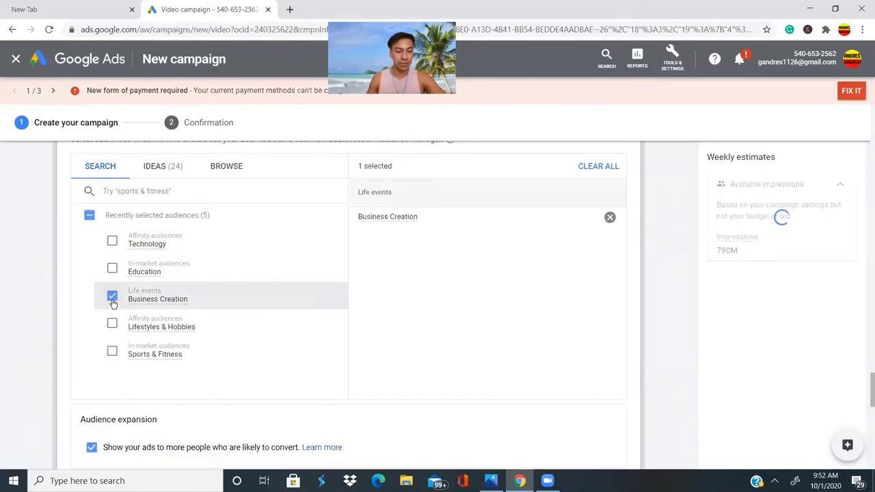
- Expand the Keywords targeting and enter "internet trafic" as the related website and "intefrnet traffic" as the product or service for keyword ideas
{"action": "scroll", "coordinate": [335, 287], "scroll_direction": "down", "scroll_amount": 4}
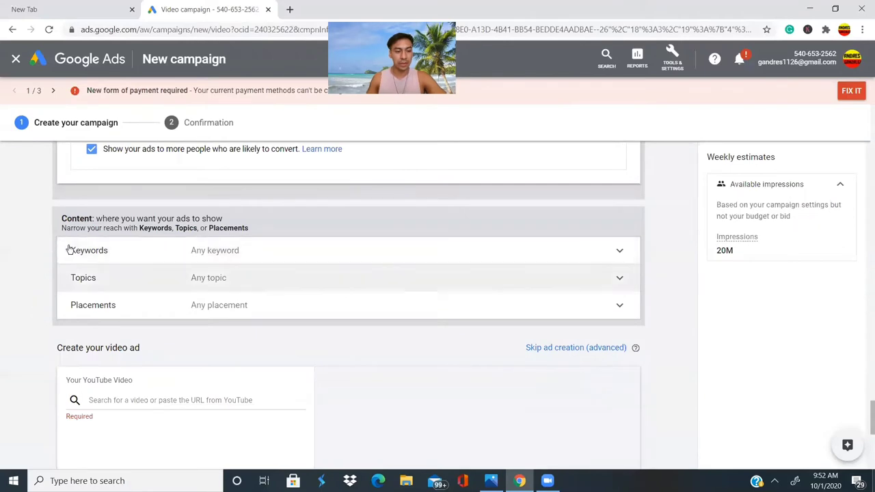
{"action": "left_click", "coordinate": [618, 252]}
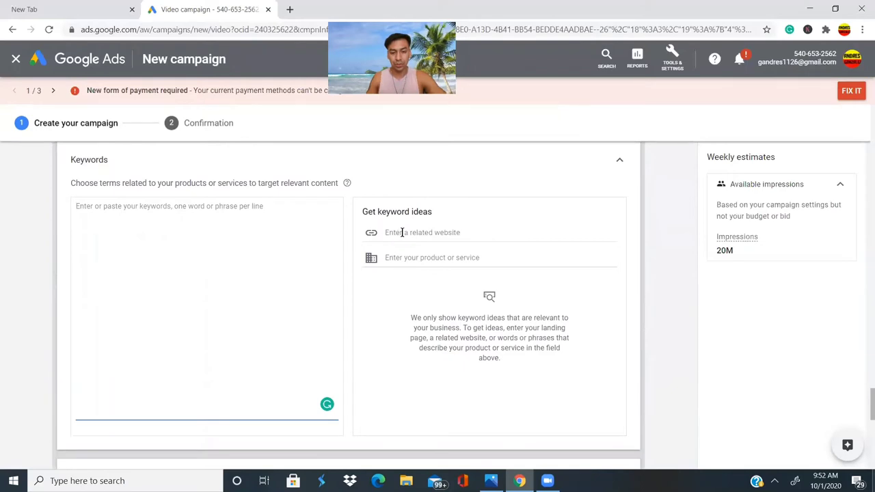
{"action": "left_click", "coordinate": [402, 232]}
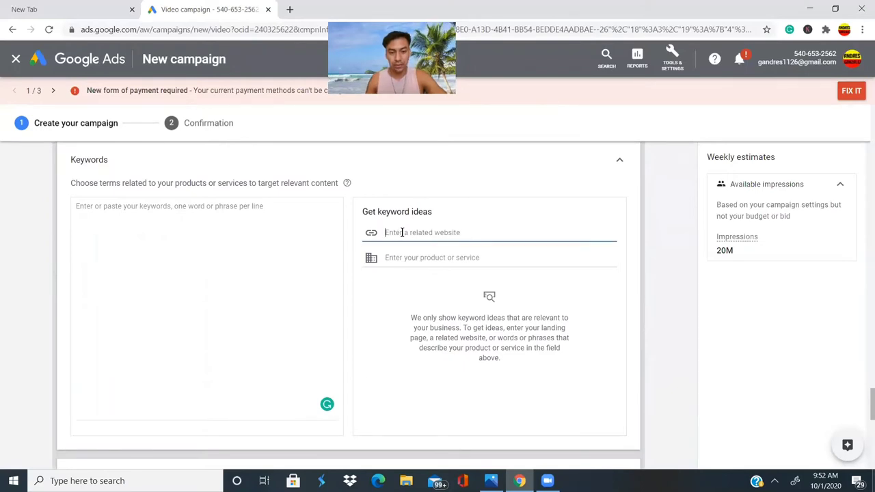
{"action": "type", "text": "internet trafic"}
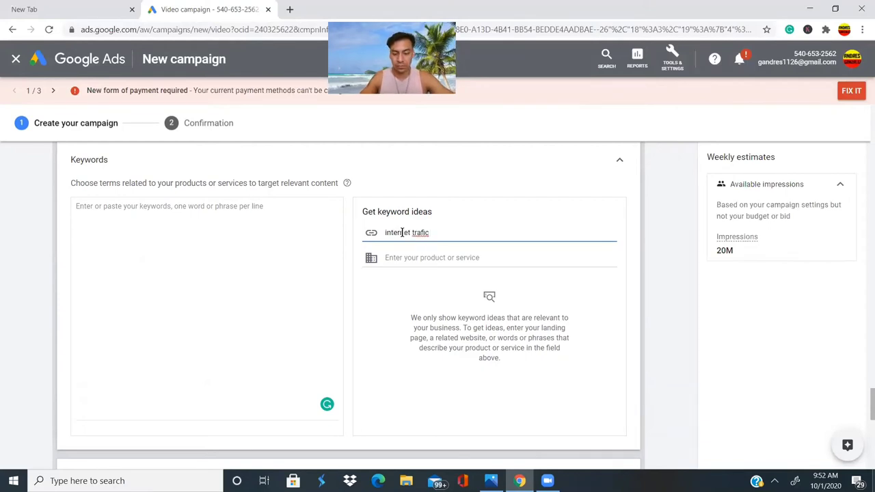
{"action": "left_click", "coordinate": [418, 269]}
{"action": "type", "text": "in"}
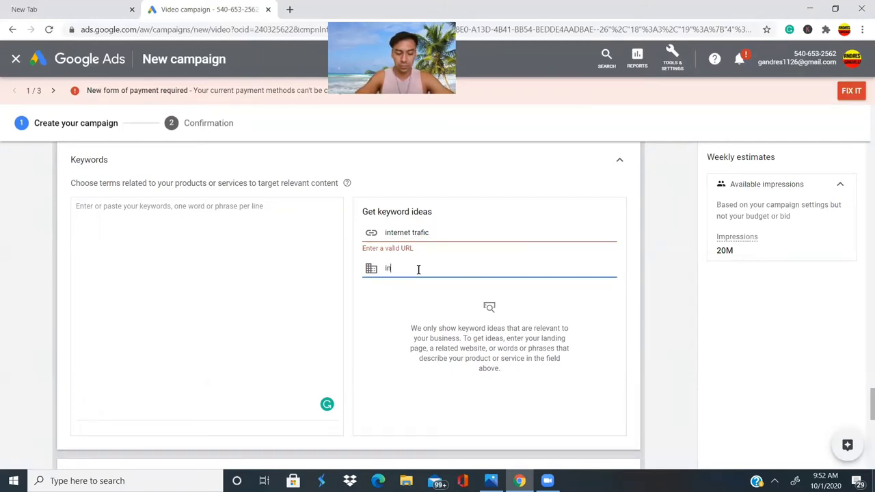
{"action": "type", "text": "tefrnet t"}
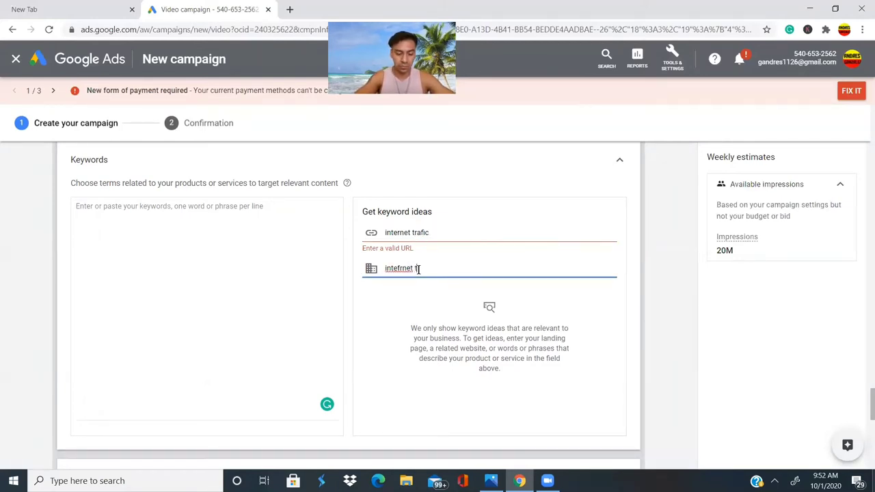
{"action": "type", "text": "raffic"}
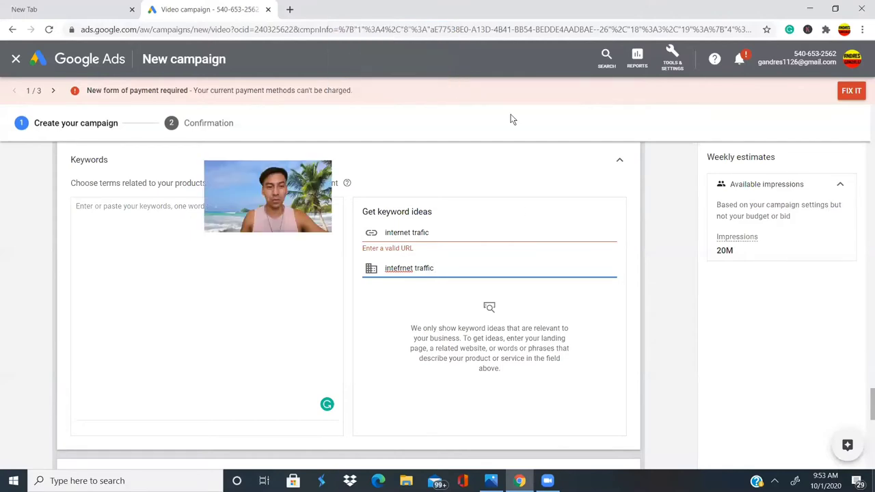
- Open YouTube in a new tab and enter "afffliate traffic" in its search to get search predictions
{"action": "left_click", "coordinate": [290, 9]}
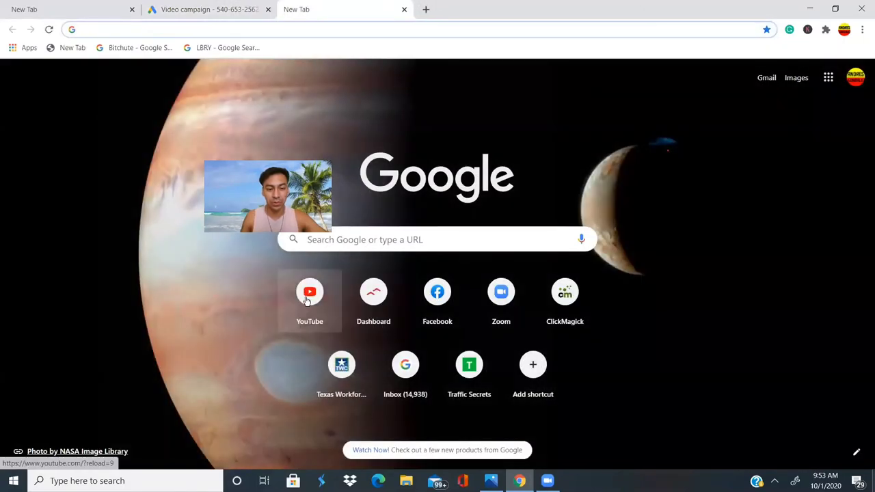
{"action": "left_click", "coordinate": [309, 294]}
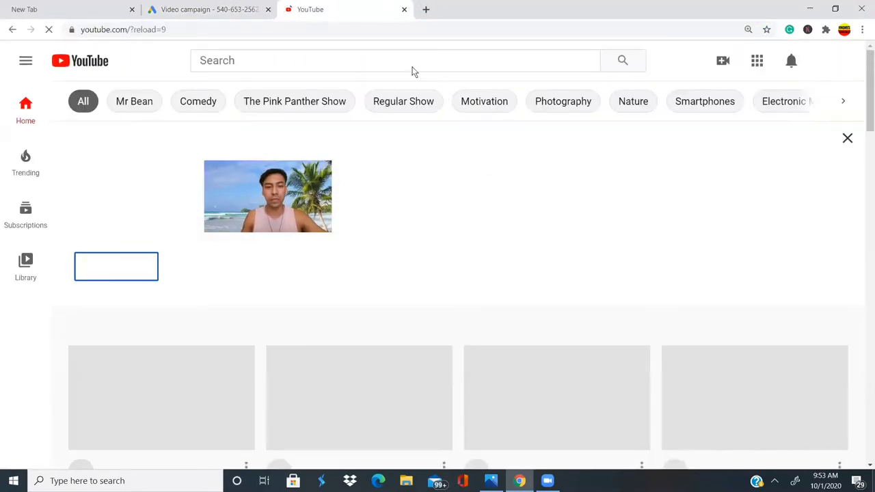
{"action": "left_click", "coordinate": [410, 62]}
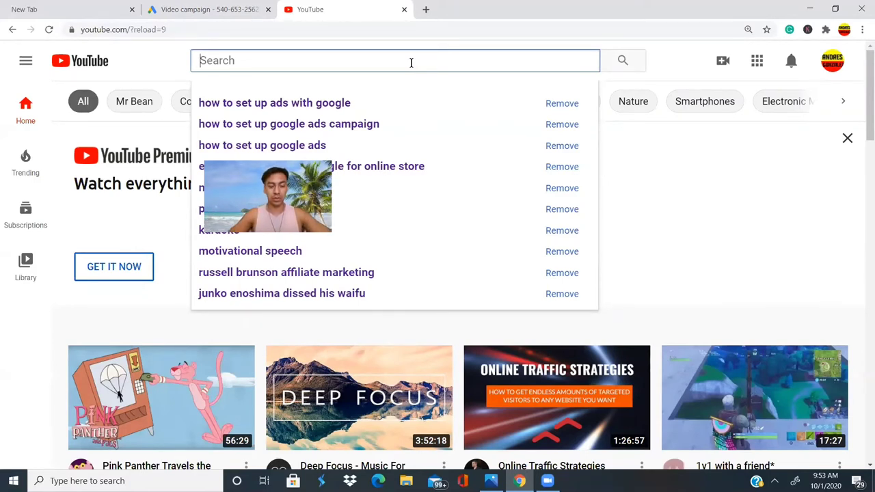
{"action": "type", "text": "afffli"}
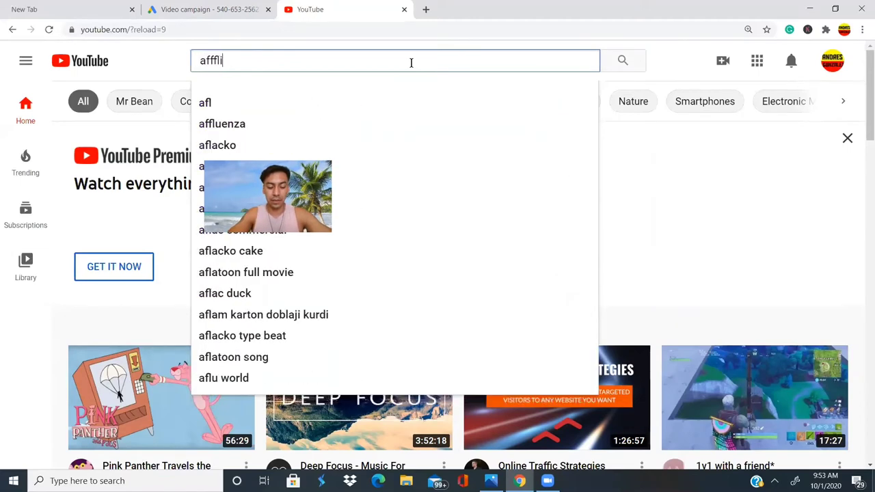
{"action": "type", "text": "ate trf"}
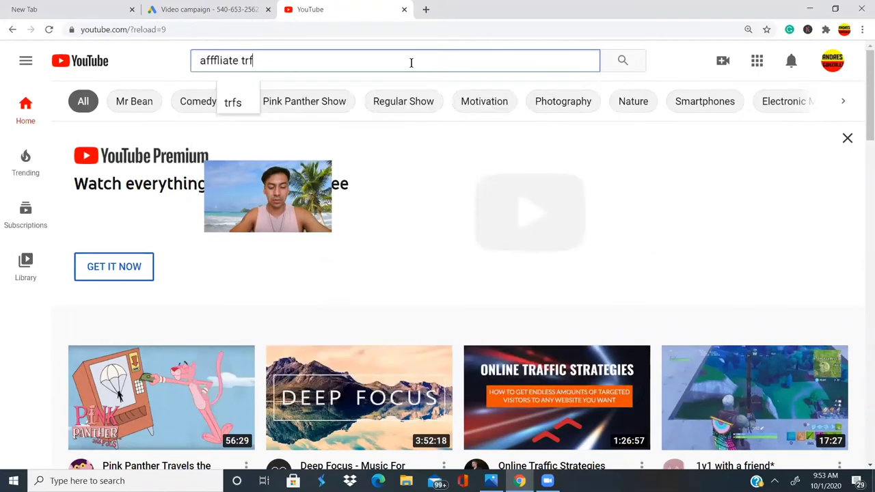
{"action": "type", "text": "f"}
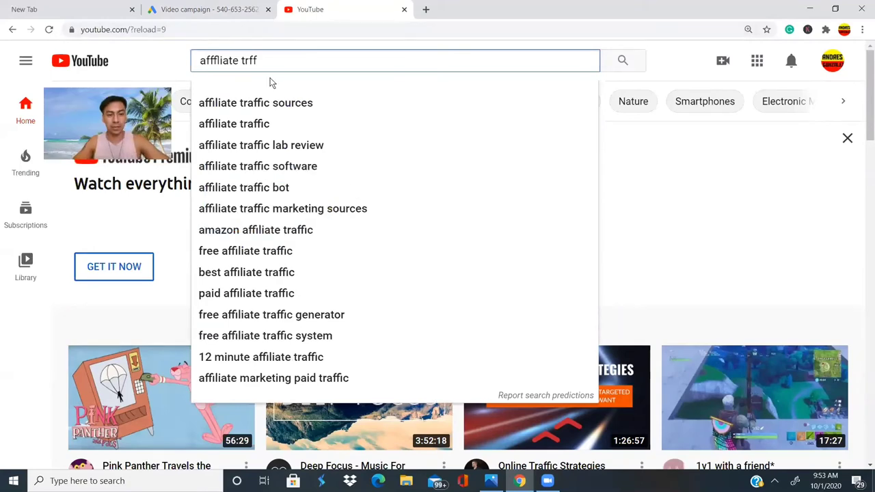
{"action": "key", "text": "BackSpace"}
{"action": "key", "text": "BackSpace"}
{"action": "type", "text": "raffic"}
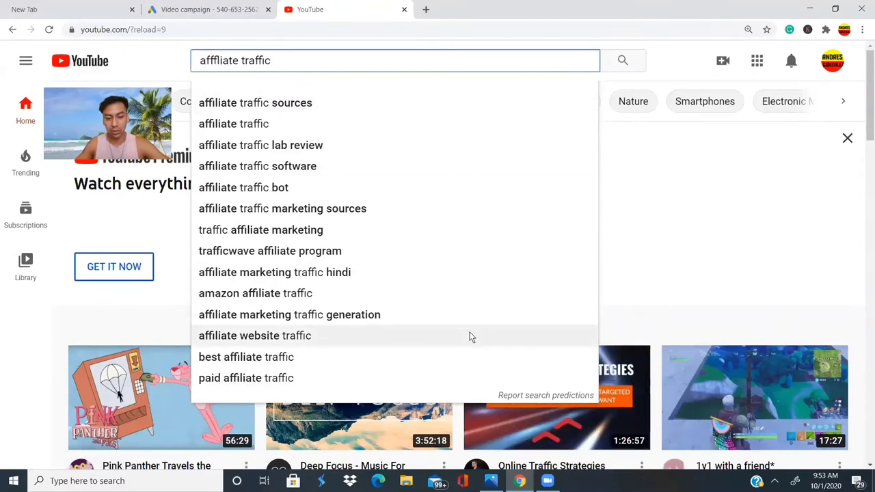
{"action": "left_click", "coordinate": [539, 397]}
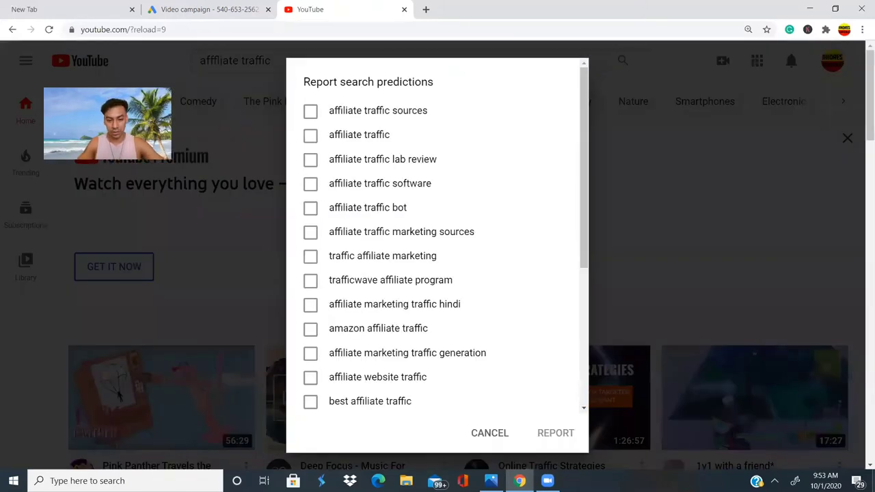
{"action": "left_click", "coordinate": [720, 158]}
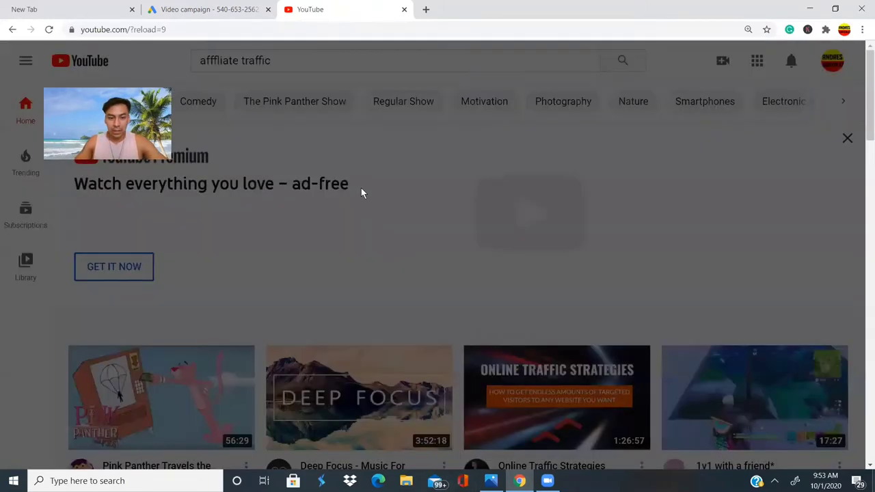
{"action": "left_click", "coordinate": [303, 59]}
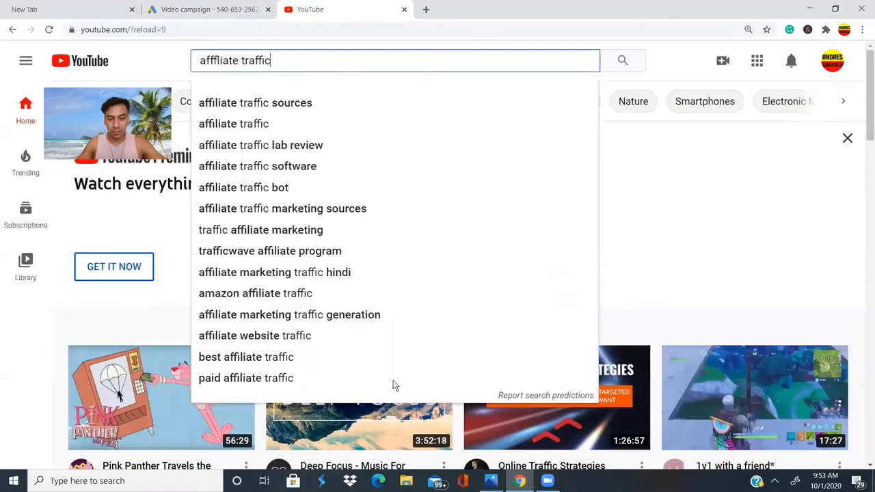
{"action": "left_click", "coordinate": [671, 320]}
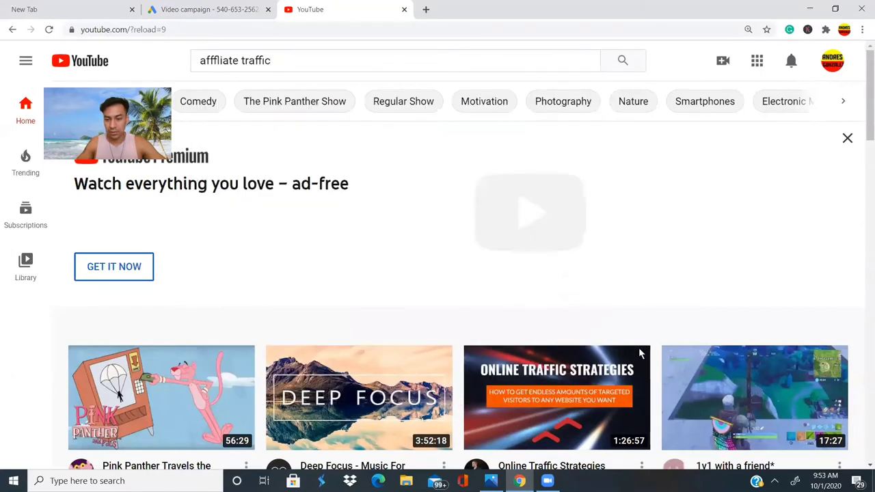
{"action": "left_click", "coordinate": [319, 68]}
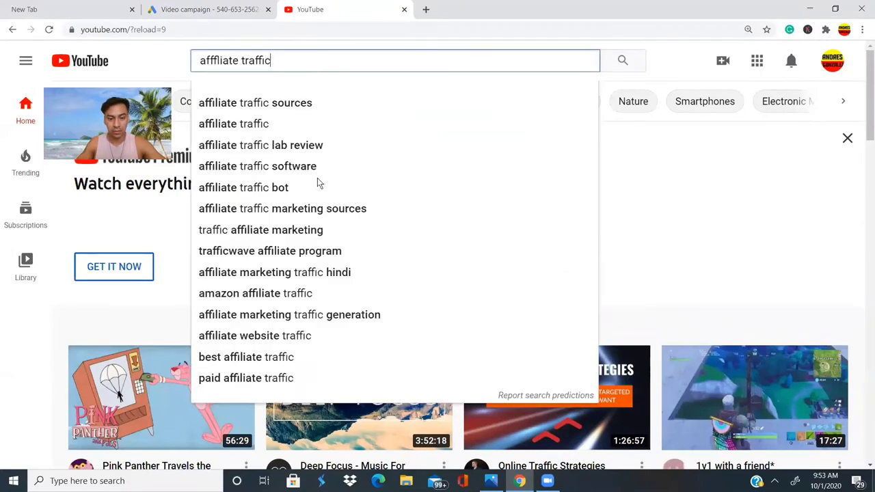
- Copy "affiliate traffic sources" from YouTube's reportable search predictions and paste it into the Google Ads campaign's keyword list
{"action": "left_click", "coordinate": [531, 397]}
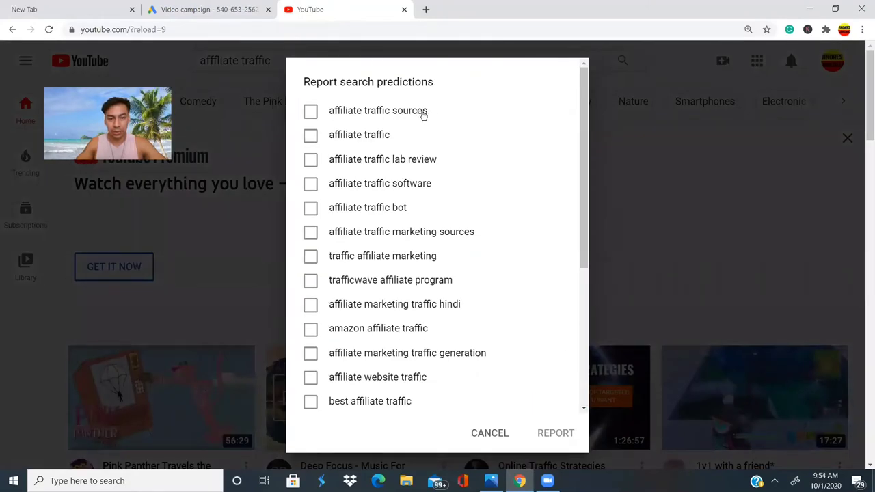
{"action": "left_click_drag", "start_coordinate": [423, 116], "coordinate": [317, 109]}
{"action": "right_click", "coordinate": [339, 113]}
{"action": "left_click", "coordinate": [350, 116]}
{"action": "left_click", "coordinate": [189, 8]}
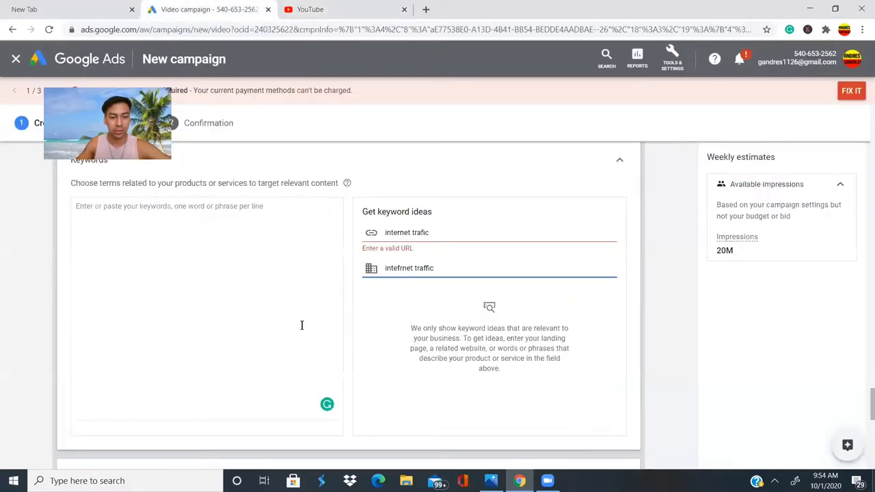
{"action": "left_click", "coordinate": [162, 206]}
{"action": "right_click", "coordinate": [162, 205]}
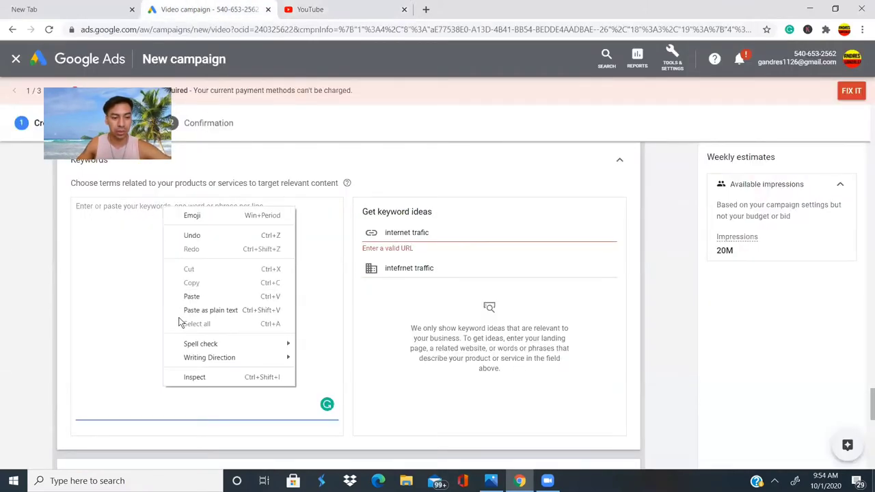
{"action": "left_click", "coordinate": [194, 296]}
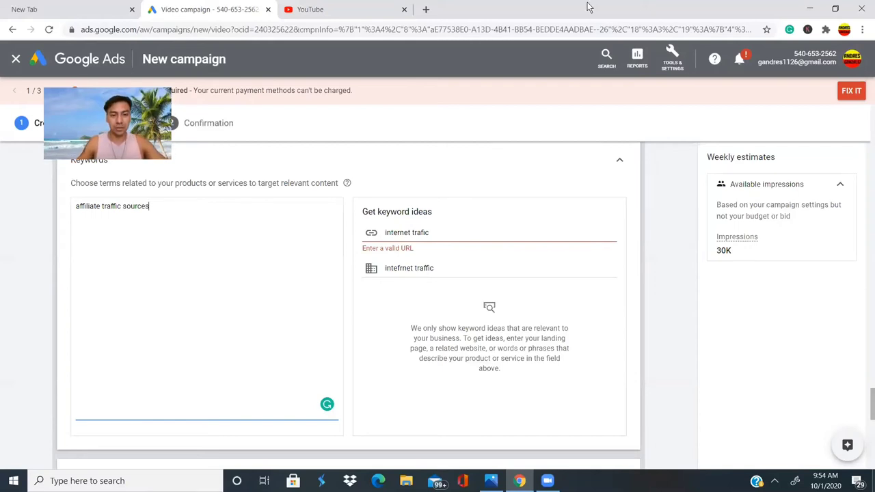
- Switch to YouTube, dismiss the search prediction report, and open the "Online Traffic Strategies" video to review its keyword tags
{"action": "left_click", "coordinate": [331, 17]}
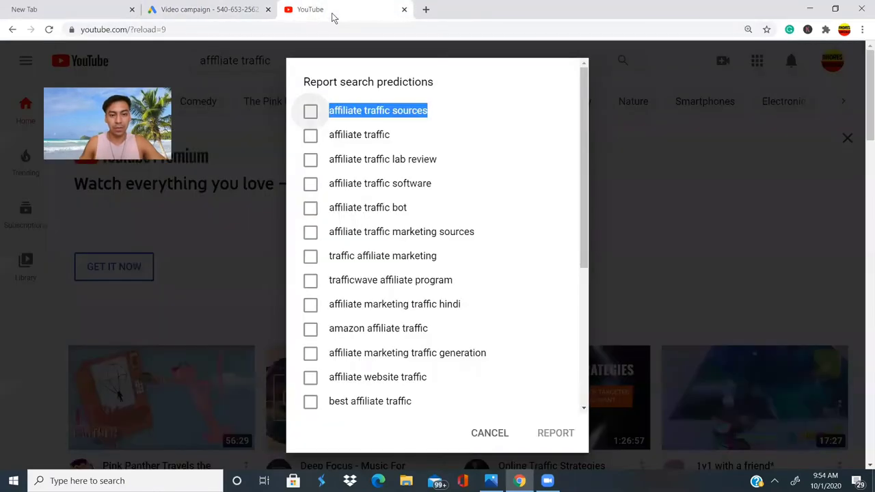
{"action": "left_click", "coordinate": [747, 109]}
{"action": "scroll", "coordinate": [479, 301], "scroll_direction": "down", "scroll_amount": 3}
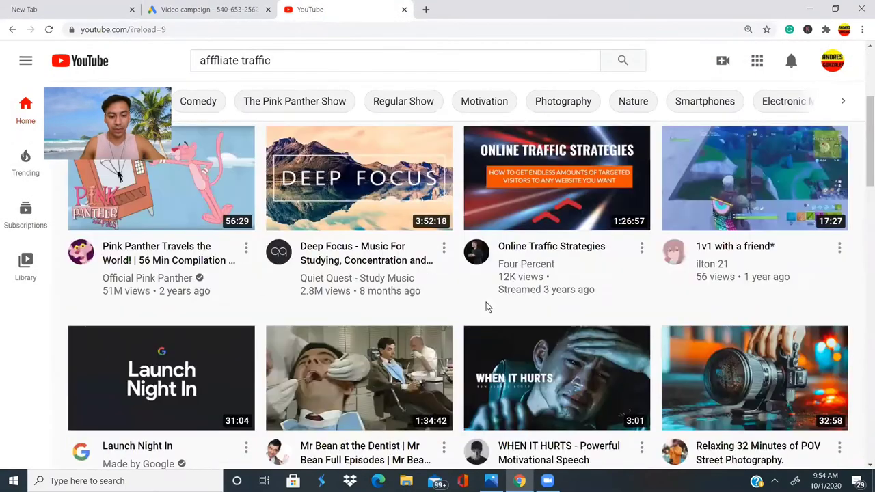
{"action": "scroll", "coordinate": [487, 307], "scroll_direction": "down", "scroll_amount": 1}
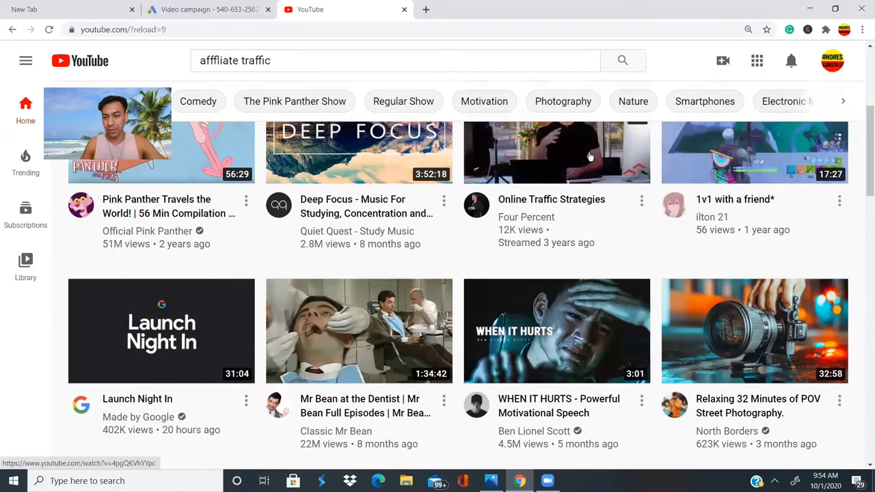
{"action": "left_click", "coordinate": [618, 163]}
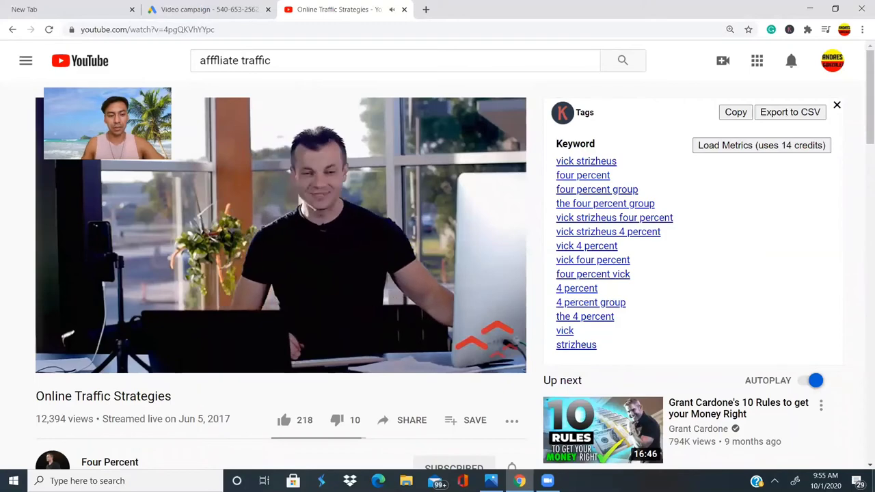
{"action": "scroll", "coordinate": [438, 273], "scroll_direction": "down", "scroll_amount": 2}
{"action": "scroll", "coordinate": [273, 273], "scroll_direction": "up", "scroll_amount": 2}
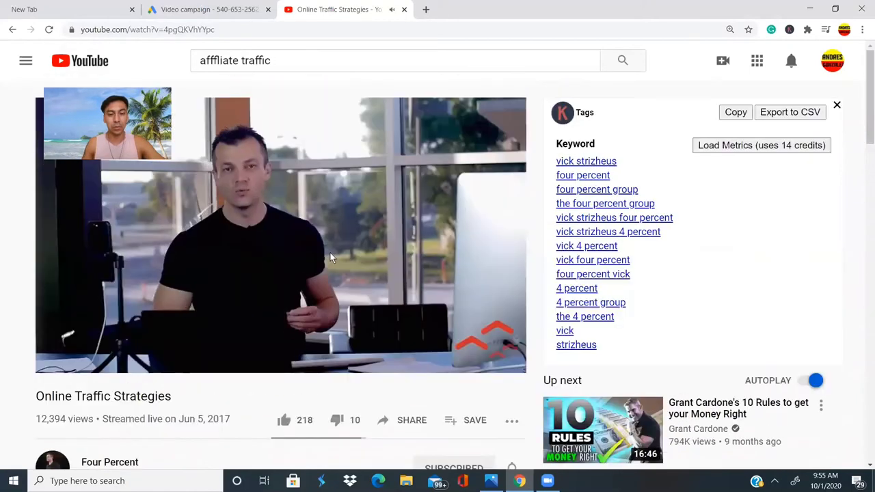
- Return to the Google Ads campaign and expand the Topics targeting below the keywords
{"action": "left_click", "coordinate": [239, 10]}
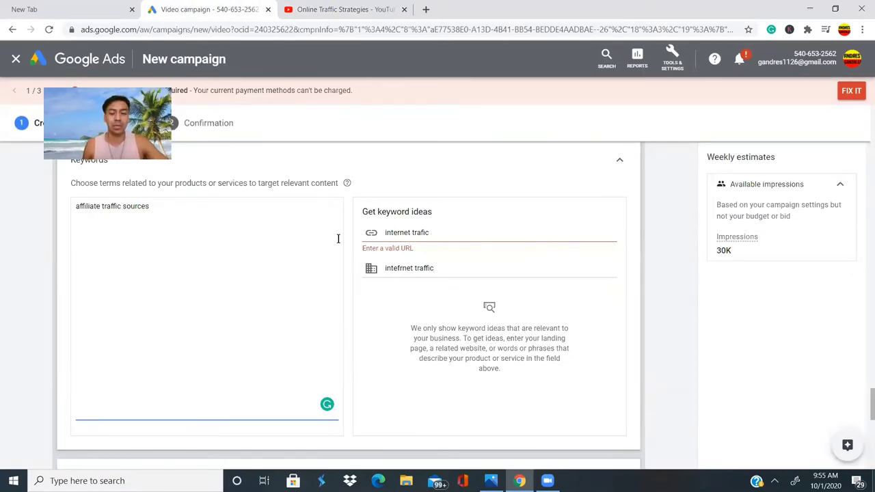
{"action": "scroll", "coordinate": [373, 257], "scroll_direction": "down", "scroll_amount": 4}
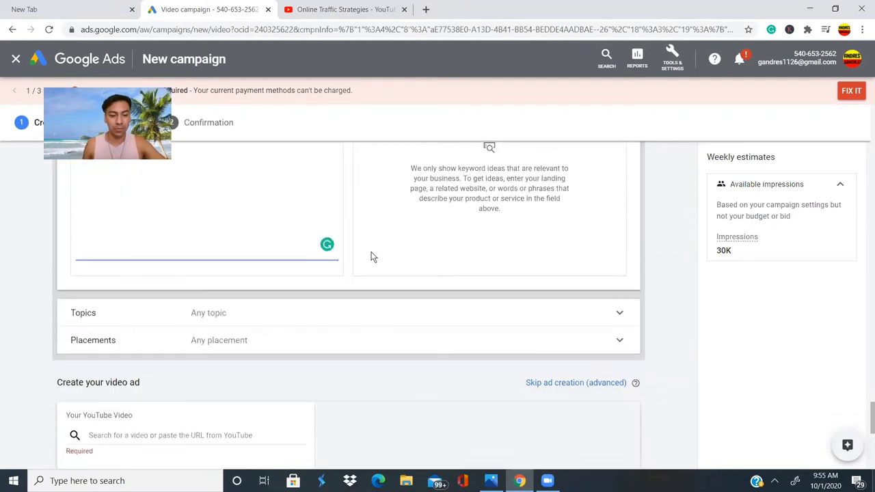
{"action": "left_click_drag", "start_coordinate": [371, 253], "coordinate": [374, 208]}
{"action": "left_click", "coordinate": [492, 211]}
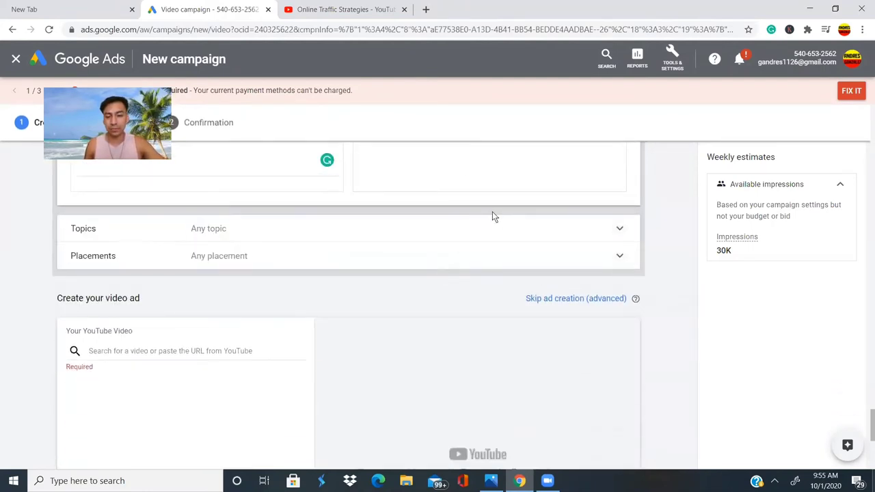
{"action": "left_click", "coordinate": [611, 233]}
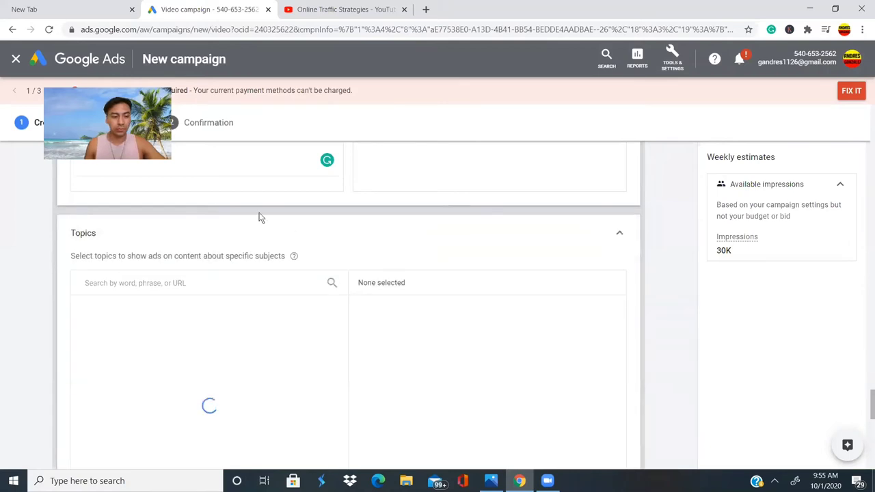
- Search YouTube for "afffliate traffic", review the keyword tags of "How To Make Thousands Using Free Traffic (Affiliate Marketing 2020)", and return to the campaign's topics list
{"action": "left_click", "coordinate": [332, 9]}
{"action": "left_click", "coordinate": [328, 59]}
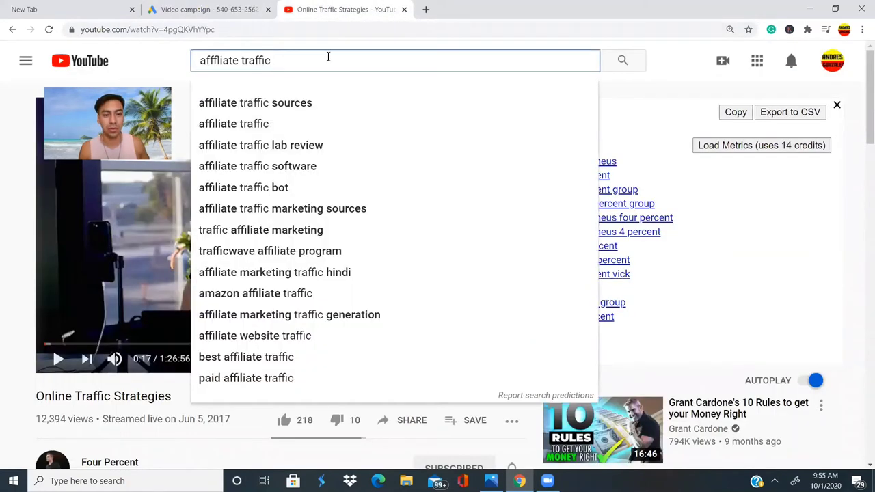
{"action": "left_click", "coordinate": [744, 217]}
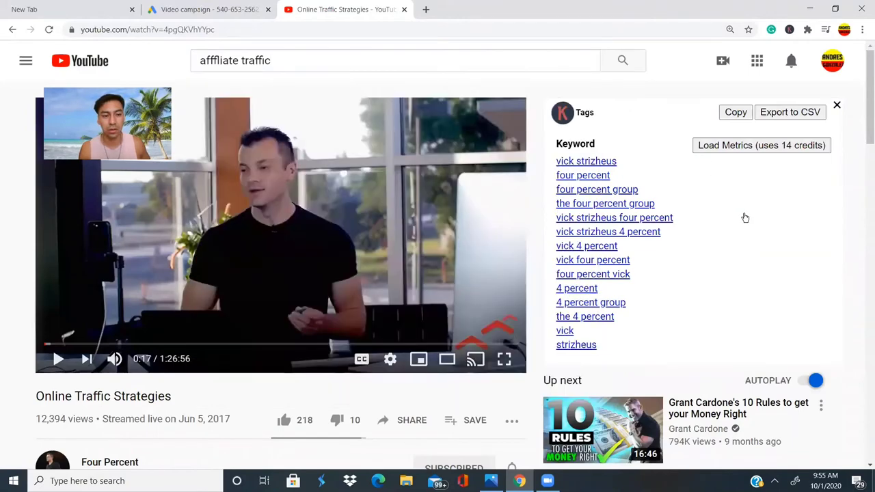
{"action": "left_click", "coordinate": [303, 61]}
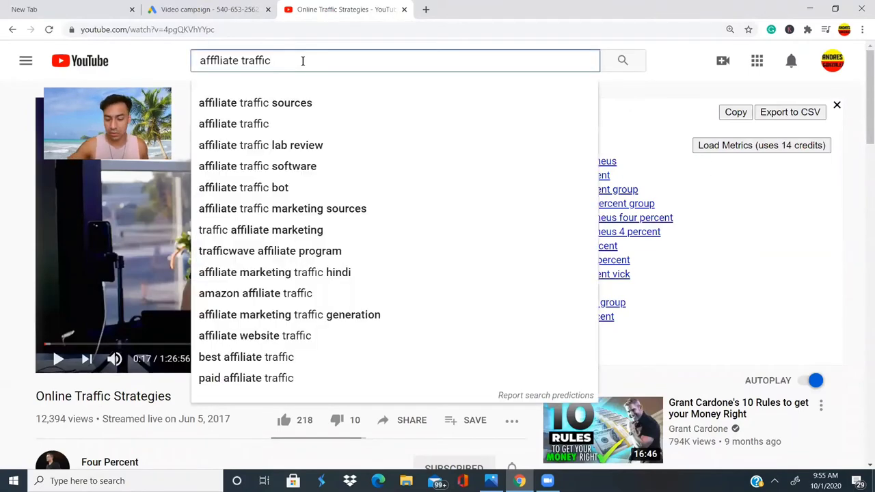
{"action": "key", "text": "Return"}
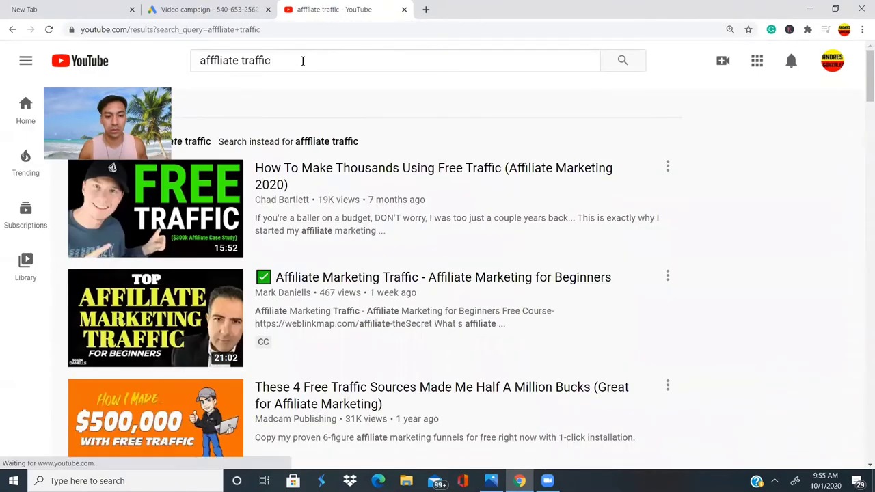
{"action": "left_click", "coordinate": [317, 184]}
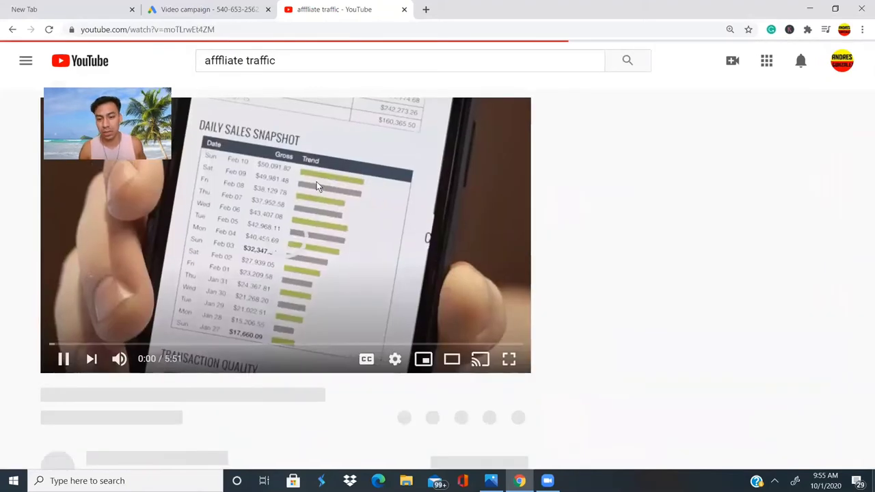
{"action": "scroll", "coordinate": [831, 273], "scroll_direction": "down", "scroll_amount": 3}
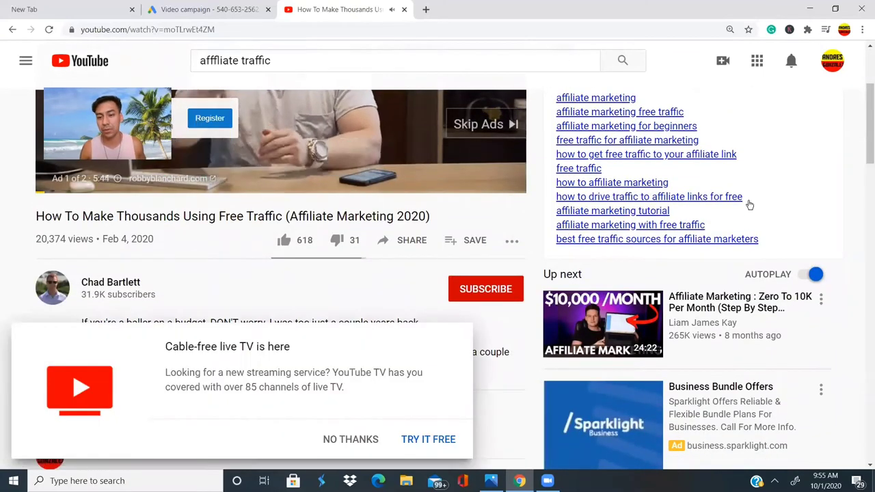
{"action": "left_click", "coordinate": [220, 7]}
{"action": "scroll", "coordinate": [298, 230], "scroll_direction": "down", "scroll_amount": 3}
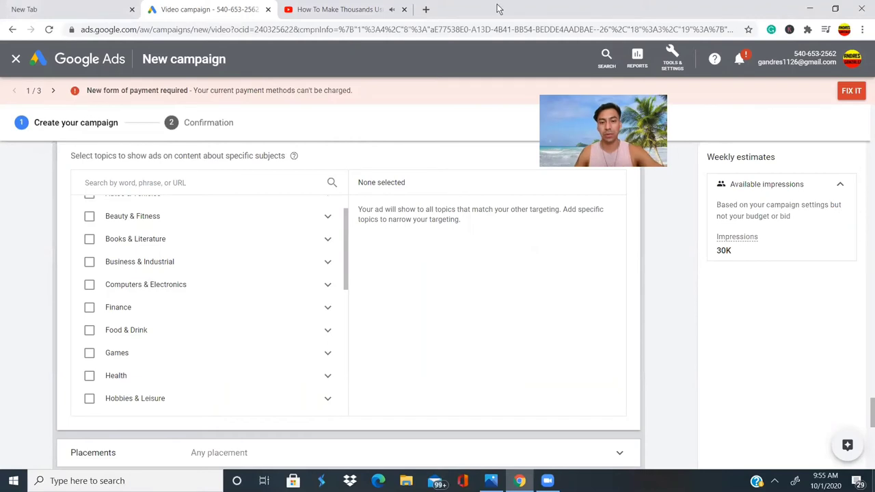
- Search Google for "affiliate" in a new browser tab
{"action": "left_click", "coordinate": [425, 10]}
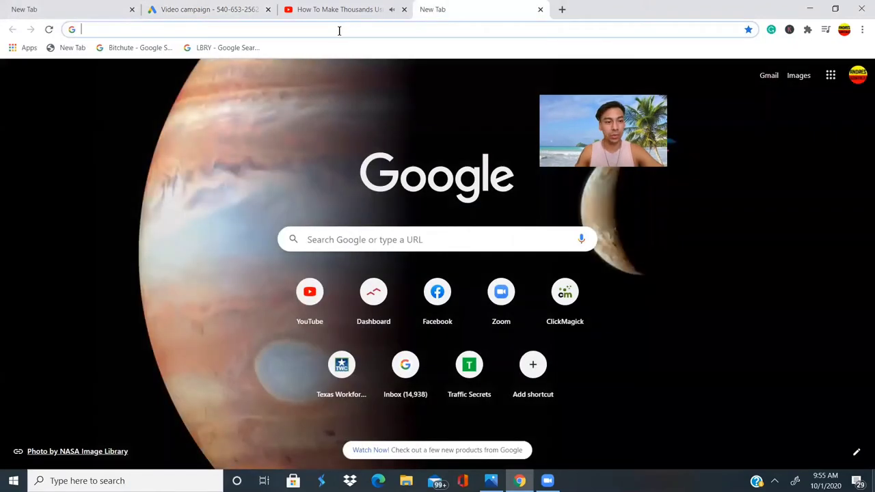
{"action": "left_click", "coordinate": [338, 30]}
{"action": "type", "text": "goo"}
{"action": "key", "text": "BackSpace"}
{"action": "key", "text": "BackSpace"}
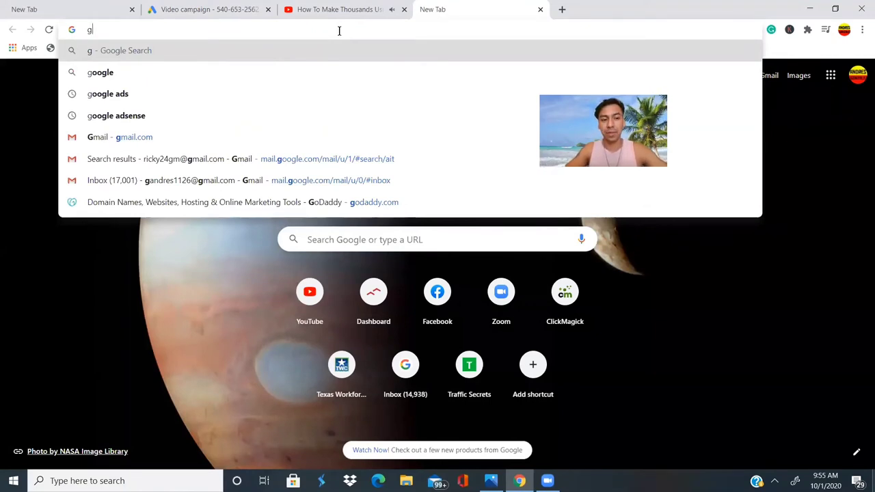
{"action": "type", "text": "affiliate"}
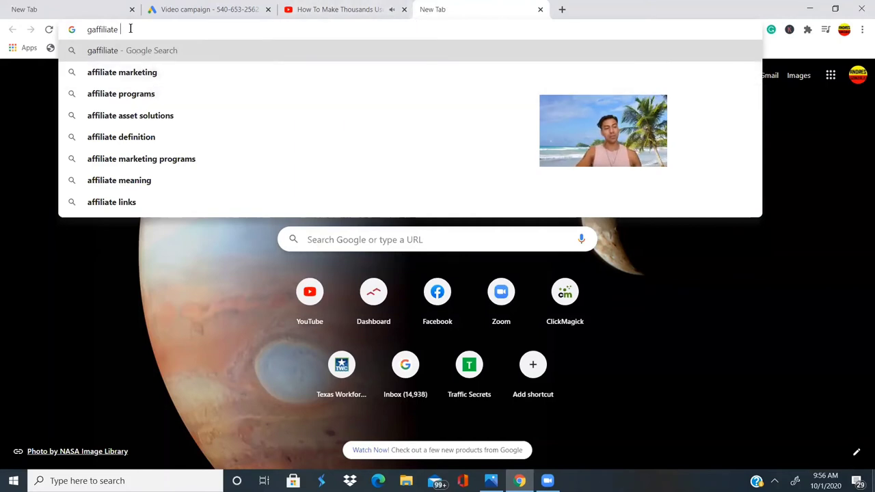
{"action": "left_click", "coordinate": [96, 30]}
{"action": "key", "text": "BackSpace"}
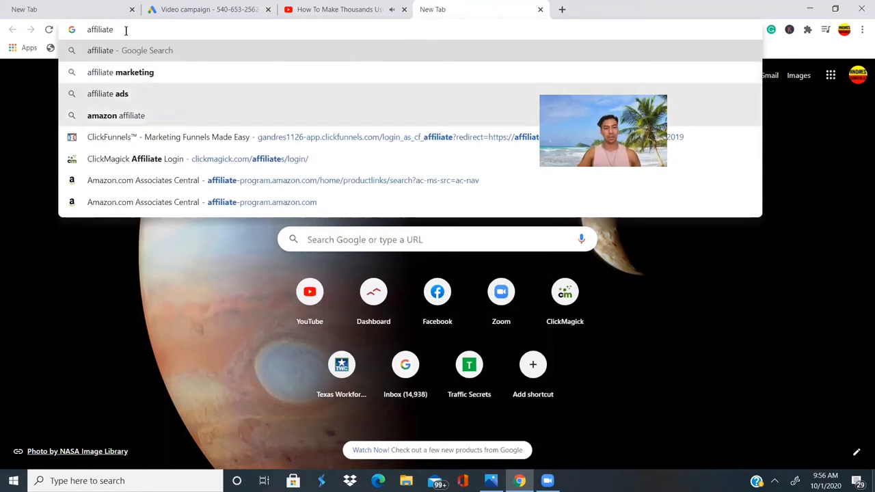
{"action": "key", "text": "Return"}
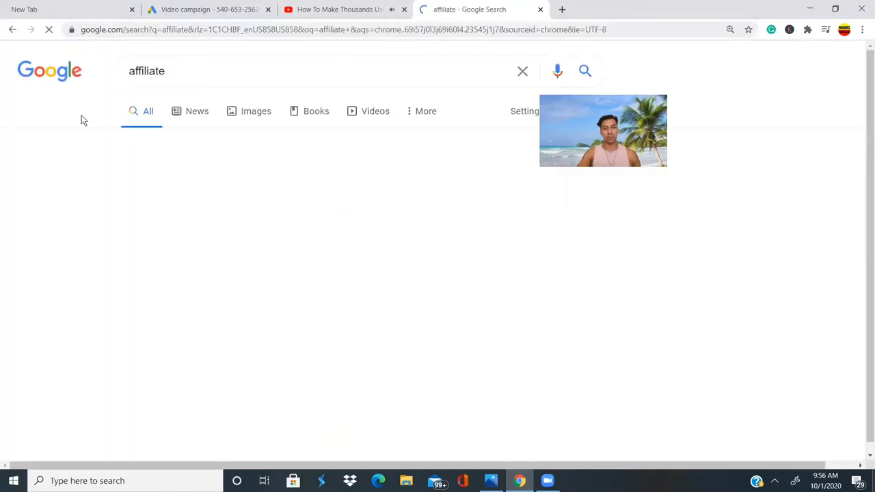
- Open Google's report of inappropriate predictions for "affiliate" to examine the suggested keywords, and close it without reporting any
{"action": "left_click", "coordinate": [482, 62]}
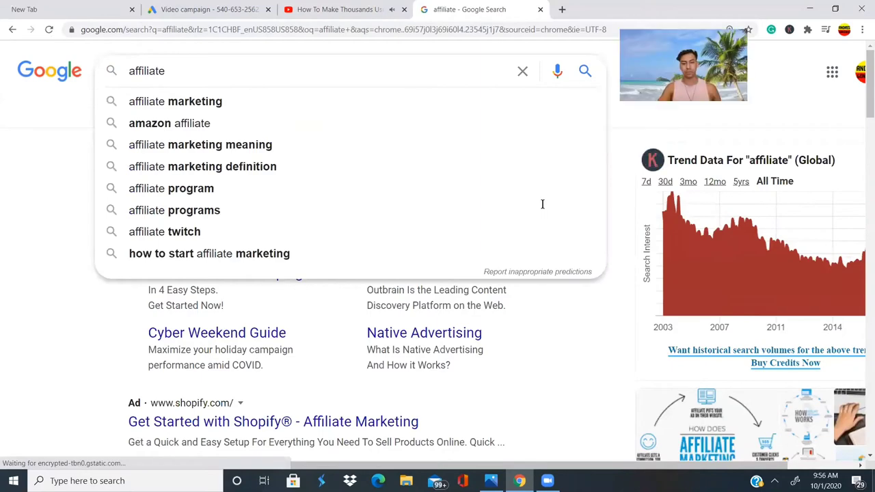
{"action": "left_click", "coordinate": [498, 272]}
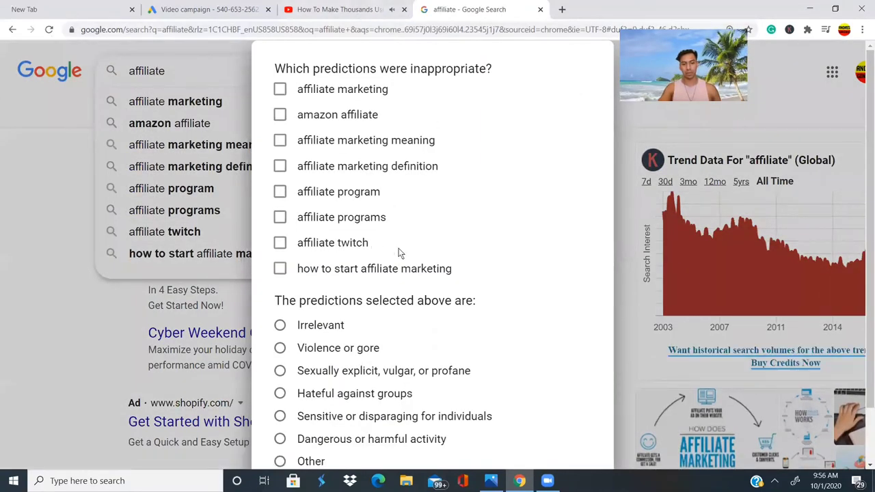
{"action": "left_click_drag", "start_coordinate": [381, 251], "coordinate": [456, 192]}
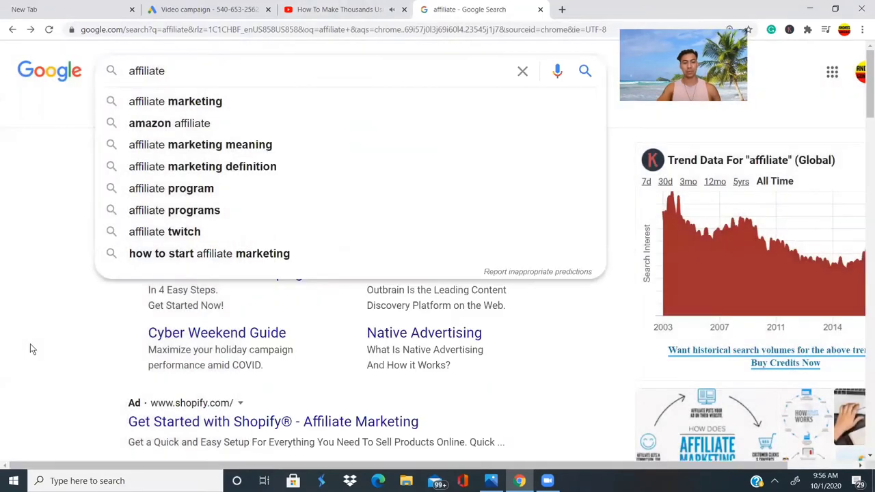
{"action": "left_click", "coordinate": [30, 345]}
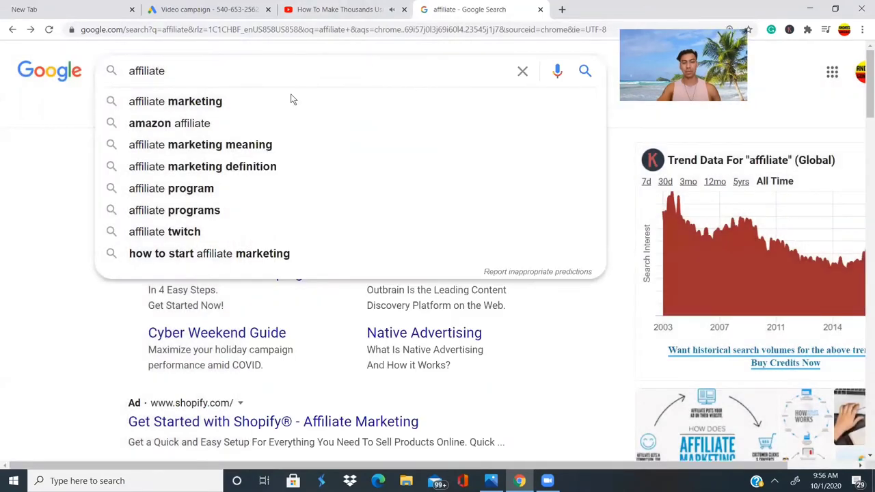
- Return to the Google Ads campaign and add Online Communities as a targeted topic
{"action": "left_click", "coordinate": [232, 11]}
{"action": "scroll", "coordinate": [380, 303], "scroll_direction": "down", "scroll_amount": 2}
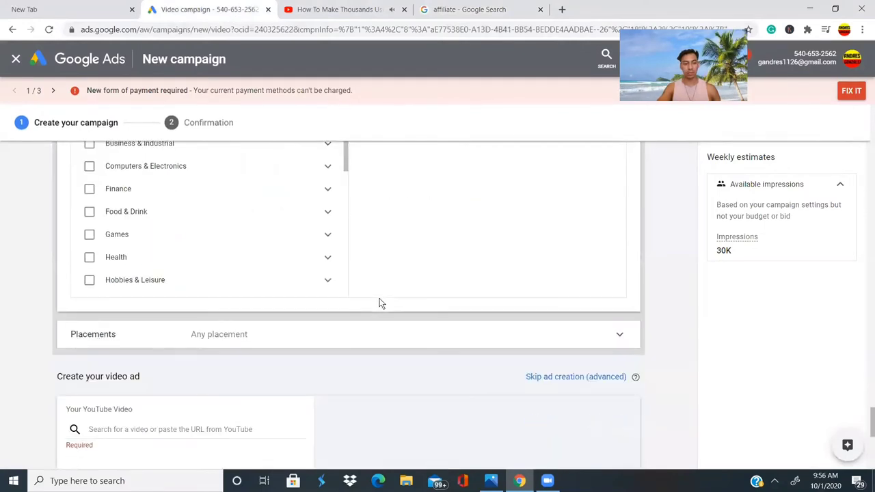
{"action": "scroll", "coordinate": [381, 303], "scroll_direction": "up", "scroll_amount": 3}
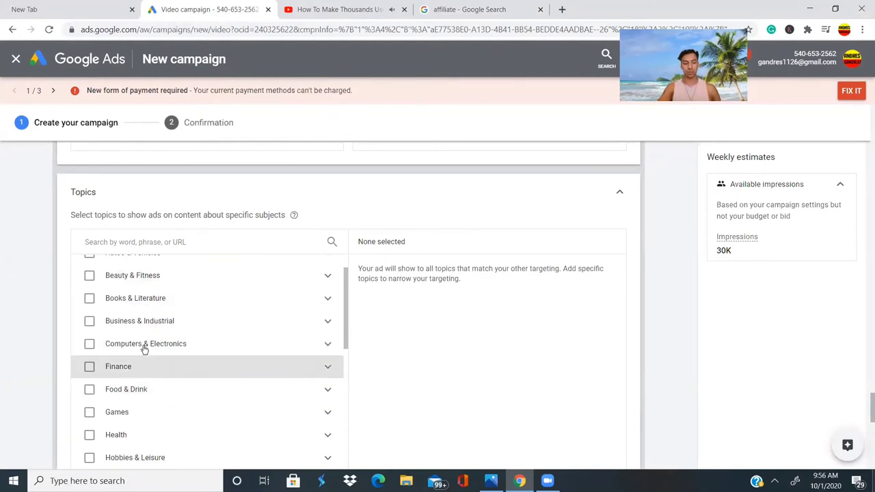
{"action": "scroll", "coordinate": [141, 331], "scroll_direction": "down", "scroll_amount": 4}
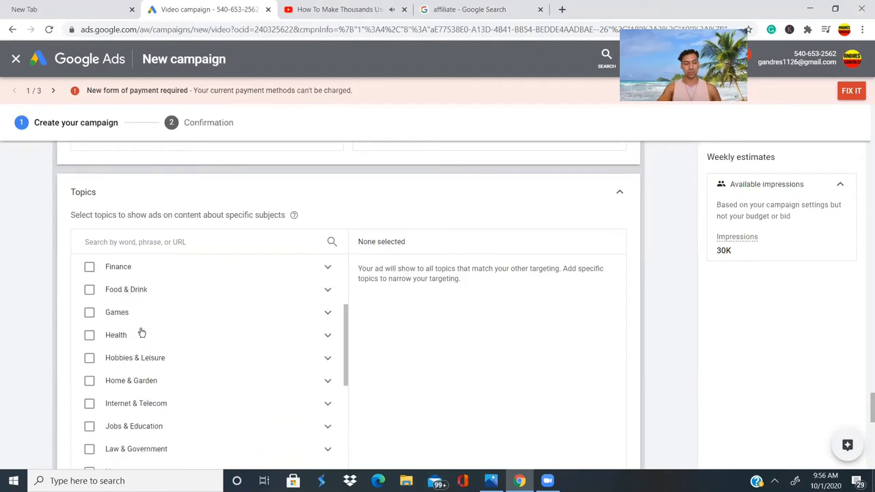
{"action": "scroll", "coordinate": [141, 332], "scroll_direction": "down", "scroll_amount": 1}
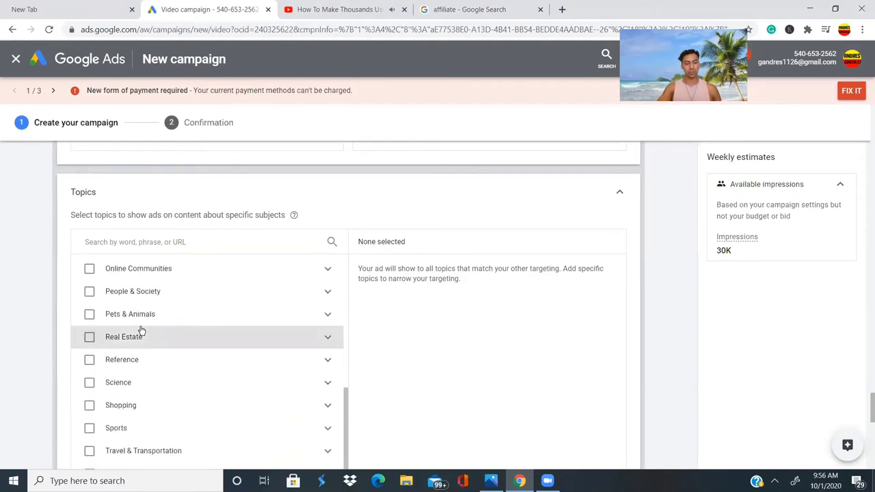
{"action": "left_click", "coordinate": [109, 264]}
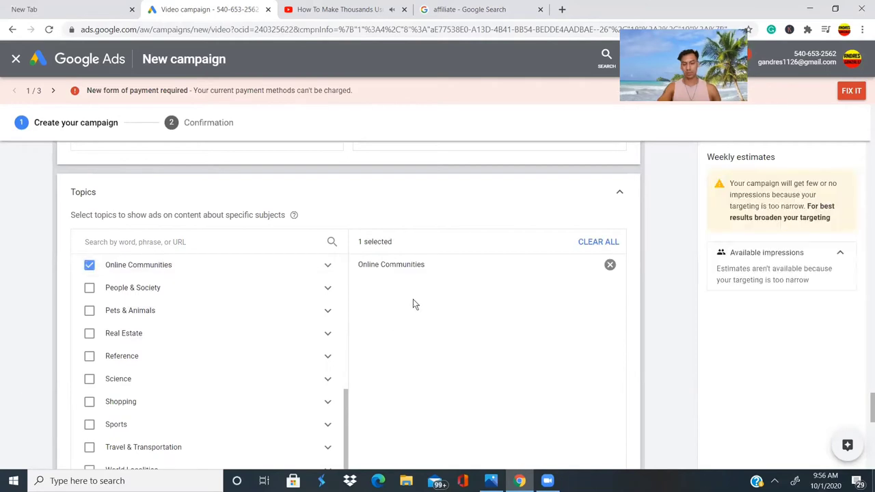
- Expand the Placements targeting, look at its YouTube videos option, and go on to the video ad creation section
{"action": "scroll", "coordinate": [413, 299], "scroll_direction": "down", "scroll_amount": 5}
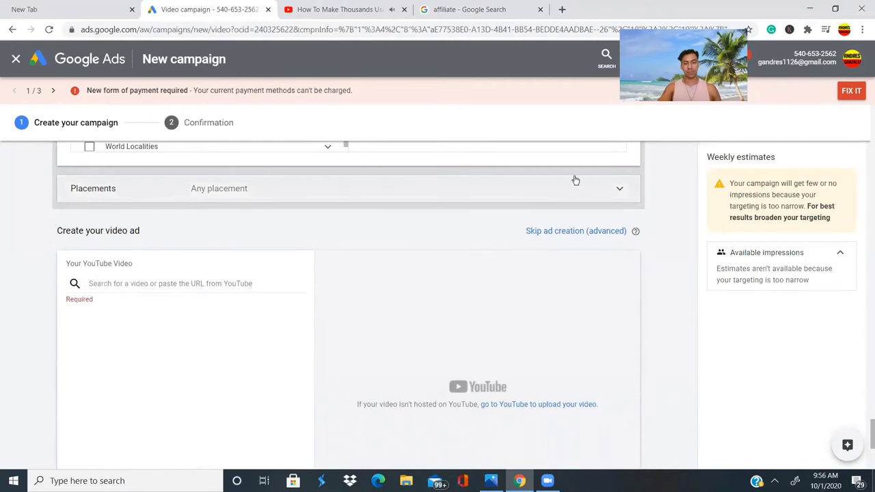
{"action": "left_click", "coordinate": [618, 198]}
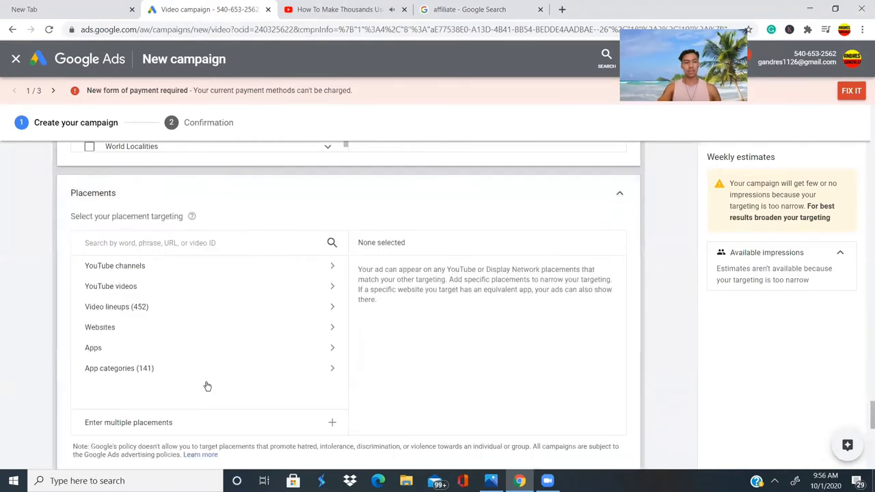
{"action": "left_click", "coordinate": [121, 285]}
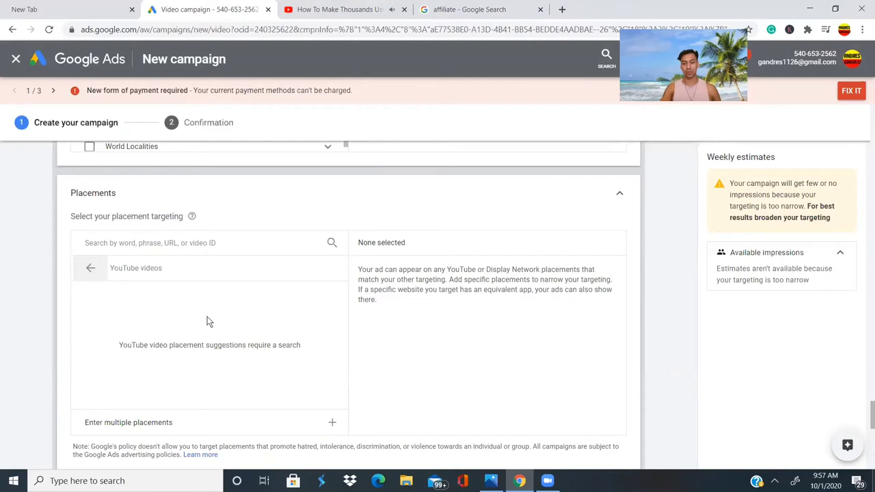
{"action": "scroll", "coordinate": [207, 317], "scroll_direction": "down", "scroll_amount": 2}
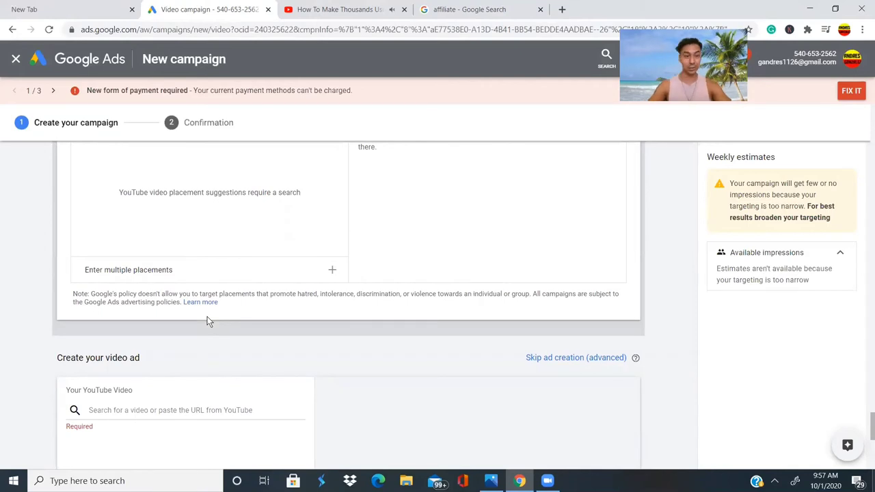
{"action": "scroll", "coordinate": [207, 317], "scroll_direction": "down", "scroll_amount": 2}
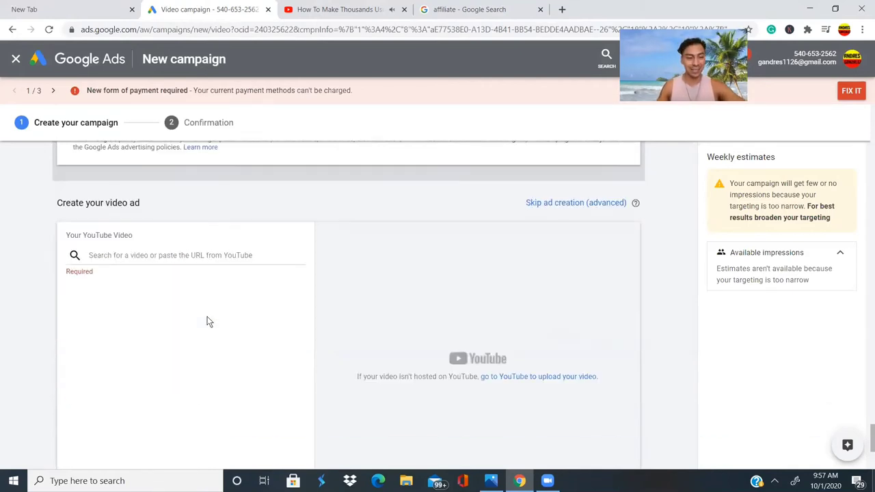
- Switch to the YouTube tab, dismiss the YouTube TV offer, and open your own channel to find a video for the ad
{"action": "scroll", "coordinate": [121, 256], "scroll_direction": "down", "scroll_amount": 1}
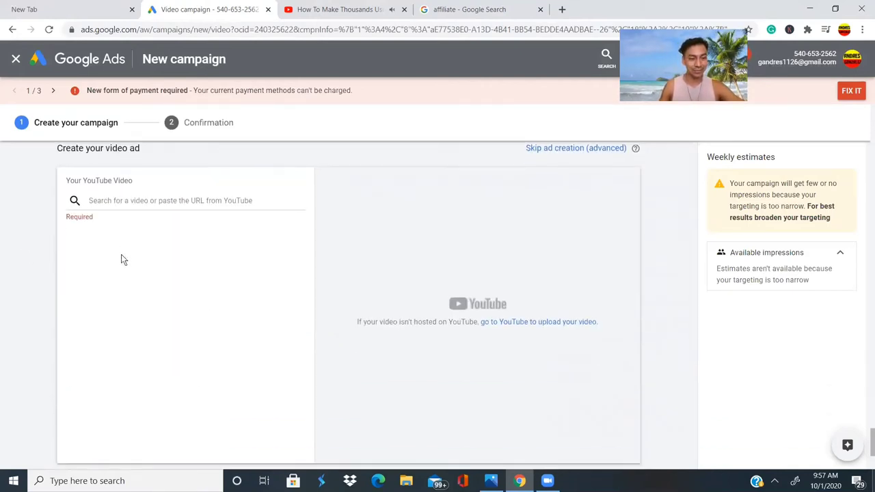
{"action": "left_click", "coordinate": [150, 192]}
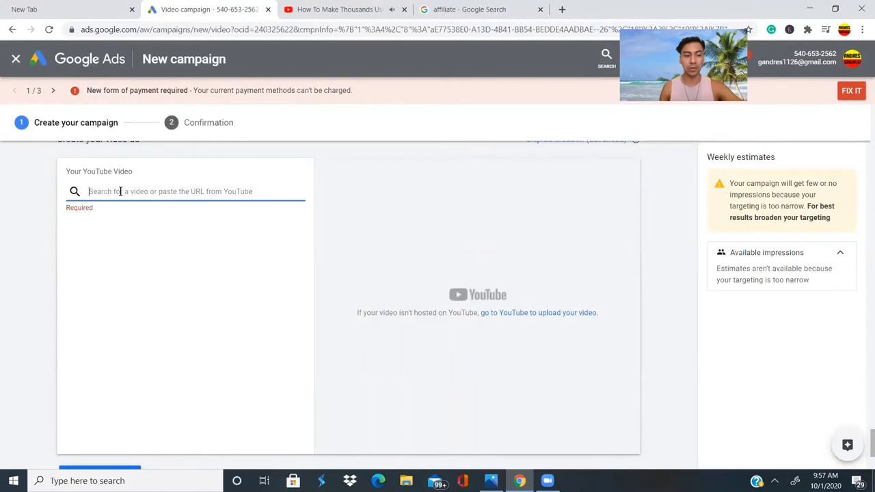
{"action": "left_click", "coordinate": [321, 10]}
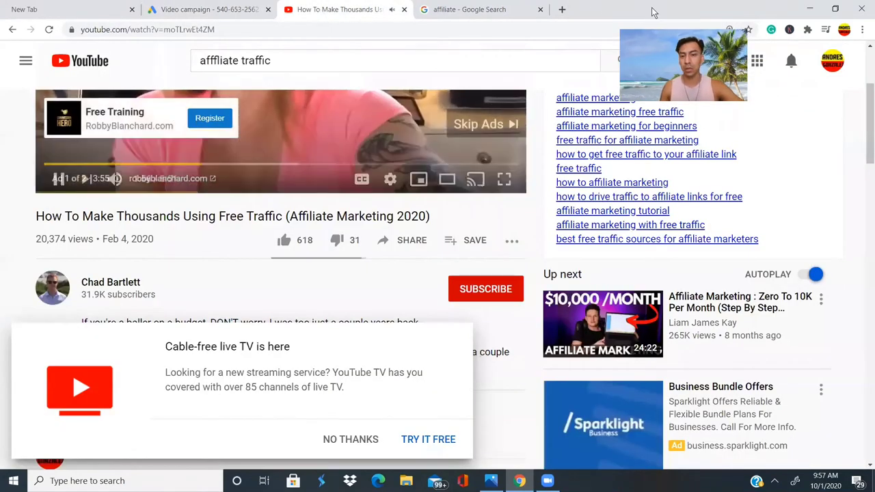
{"action": "left_click", "coordinate": [832, 63]}
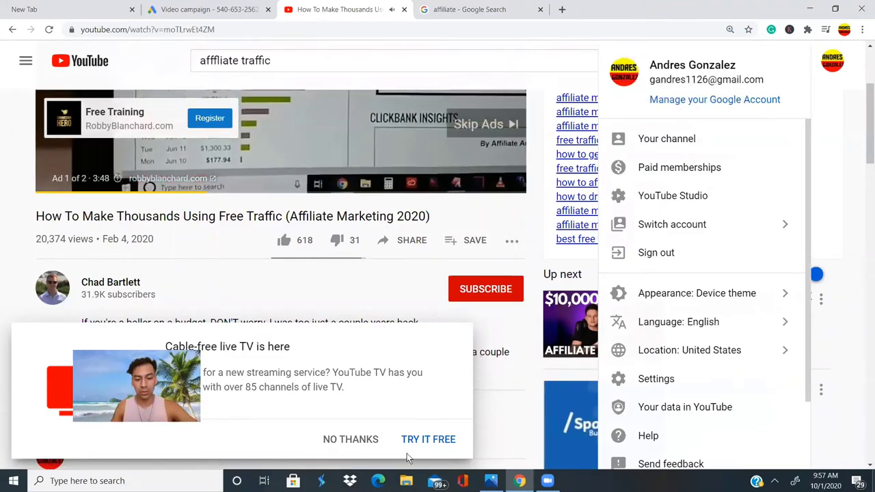
{"action": "left_click", "coordinate": [349, 438]}
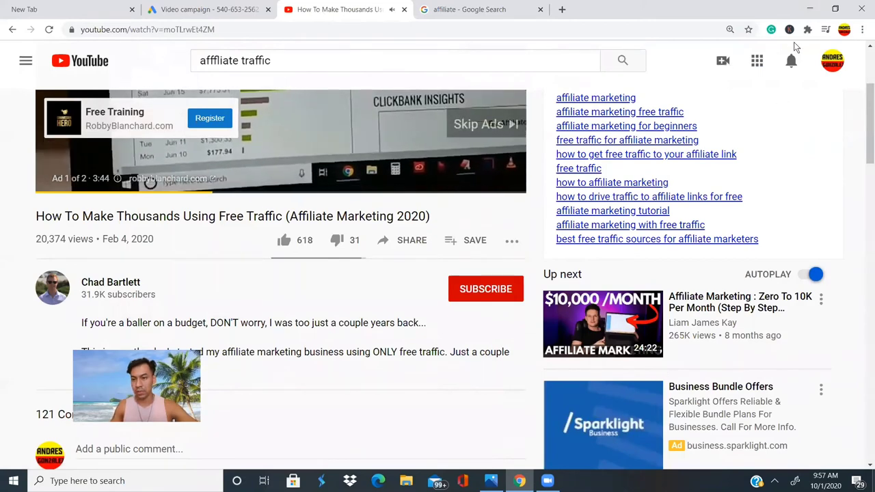
{"action": "left_click", "coordinate": [831, 61]}
{"action": "left_click", "coordinate": [670, 140]}
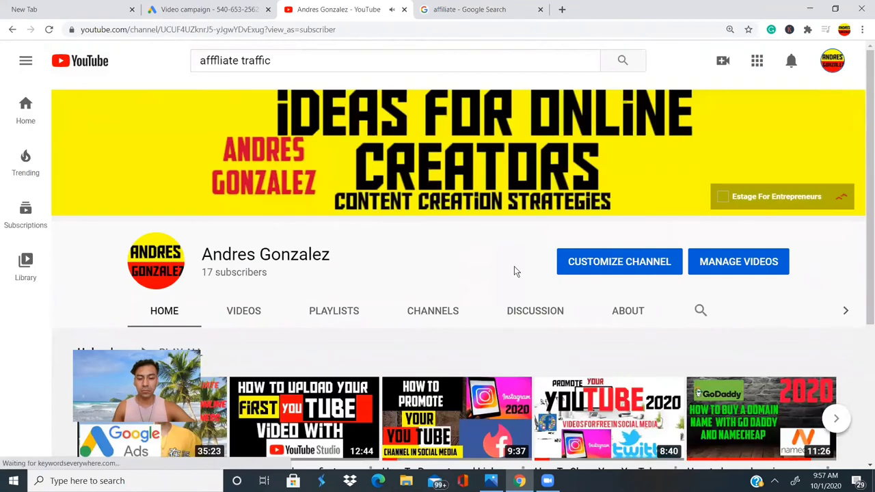
- Look through the channel's uploads and open its video management page in YouTube Studio
{"action": "scroll", "coordinate": [514, 265], "scroll_direction": "down", "scroll_amount": 4}
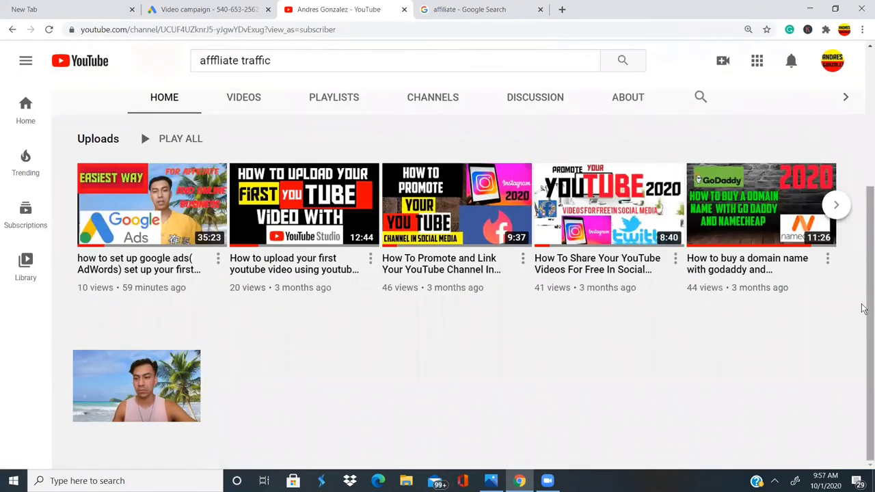
{"action": "left_click", "coordinate": [835, 207]}
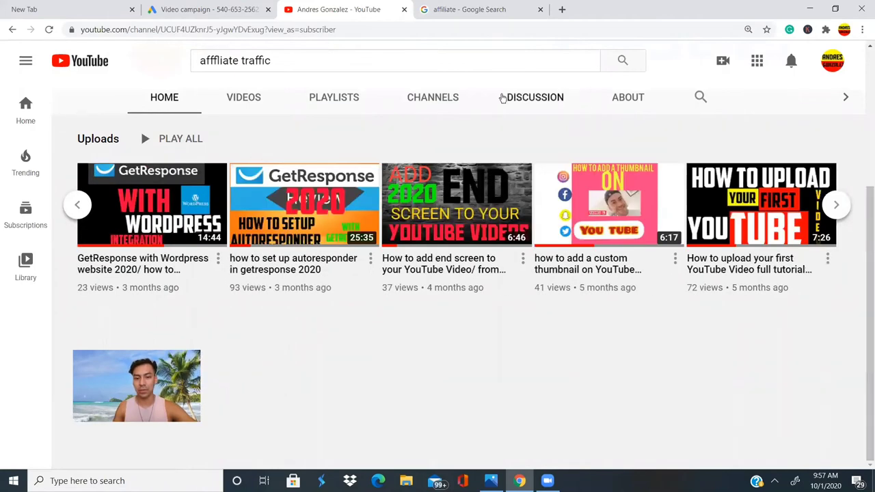
{"action": "scroll", "coordinate": [506, 96], "scroll_direction": "up", "scroll_amount": 2}
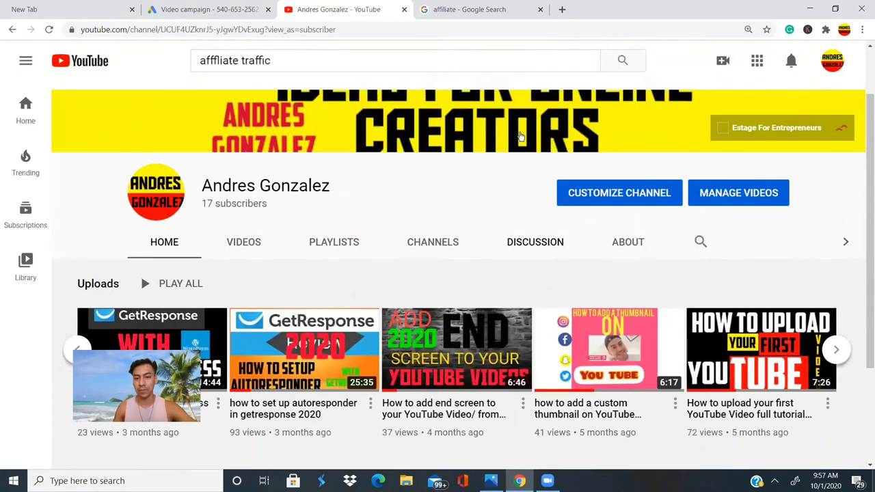
{"action": "left_click", "coordinate": [739, 195]}
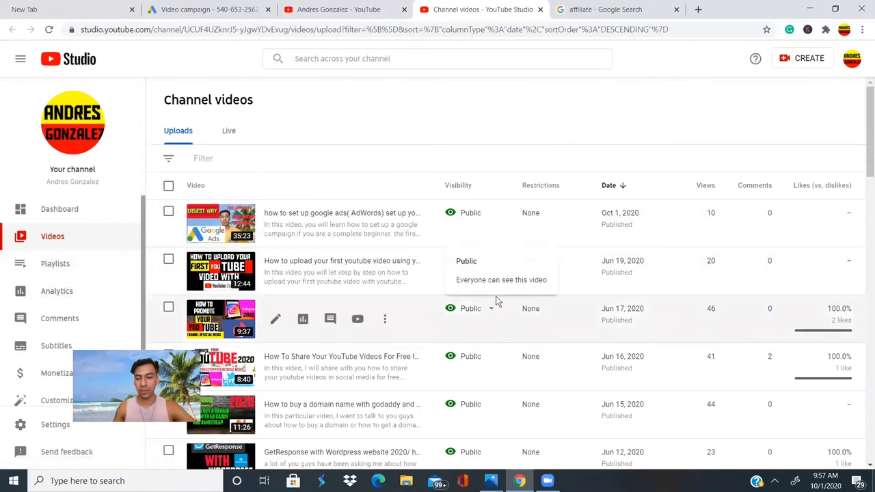
- Copy the shareable link of the 7:19 video published on Apr 14, 2020
{"action": "scroll", "coordinate": [490, 242], "scroll_direction": "down", "scroll_amount": 1}
{"action": "scroll", "coordinate": [490, 241], "scroll_direction": "down", "scroll_amount": 7}
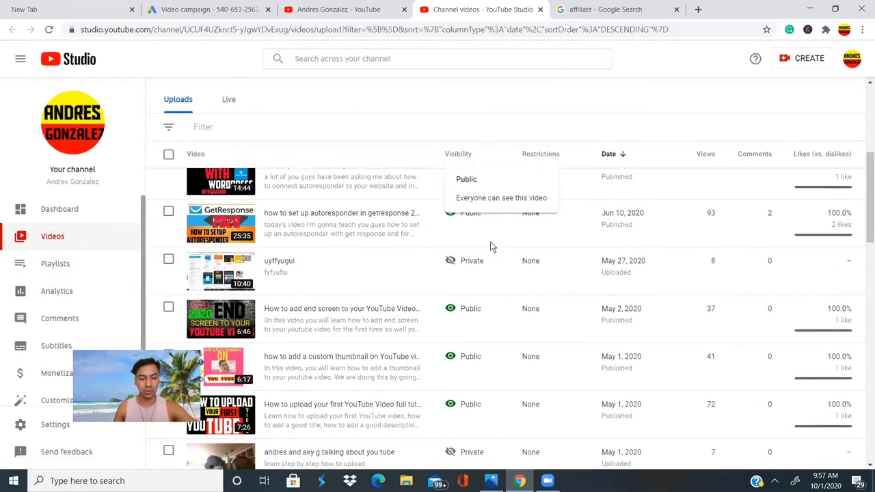
{"action": "scroll", "coordinate": [490, 246], "scroll_direction": "down", "scroll_amount": 2}
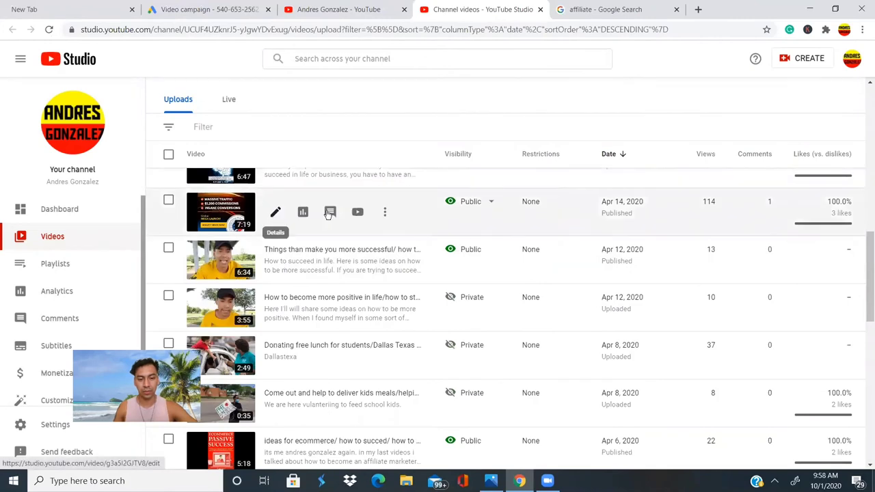
{"action": "left_click", "coordinate": [385, 216]}
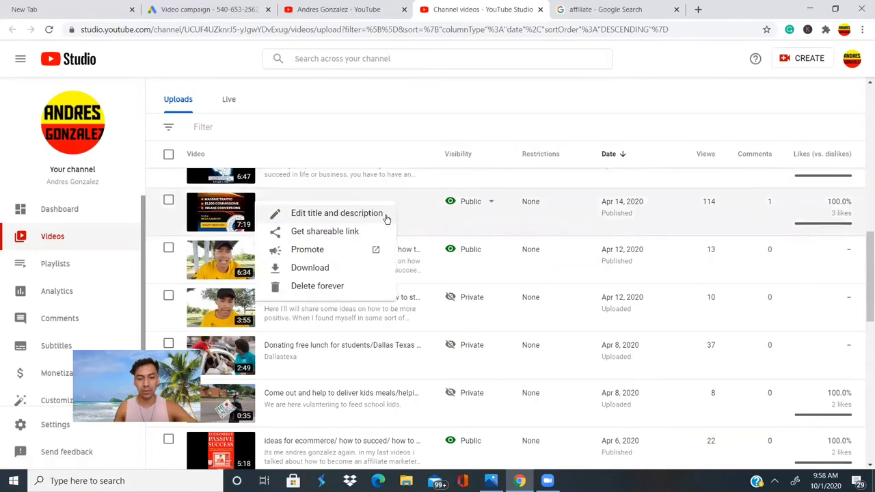
{"action": "left_click", "coordinate": [301, 231]}
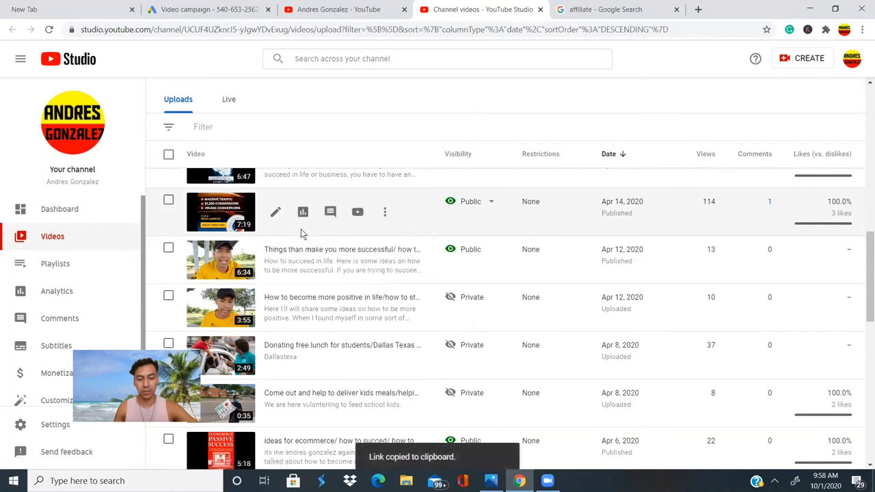
- Return to the Google Ads campaign and paste the copied link as the YouTube video for the ad
{"action": "left_click", "coordinate": [234, 10]}
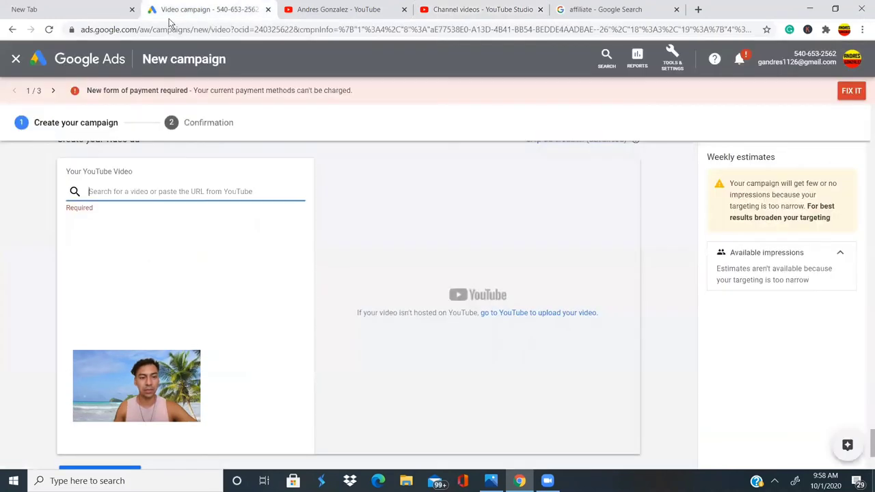
{"action": "right_click", "coordinate": [110, 191]}
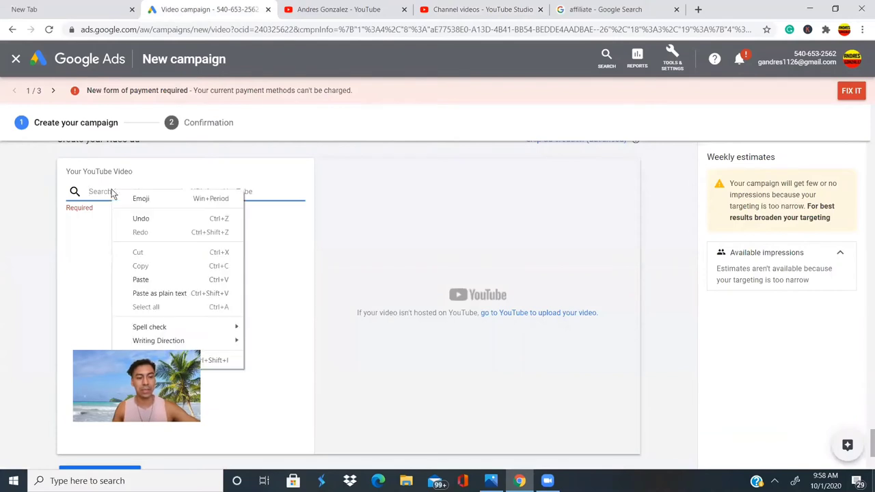
{"action": "left_click", "coordinate": [147, 279]}
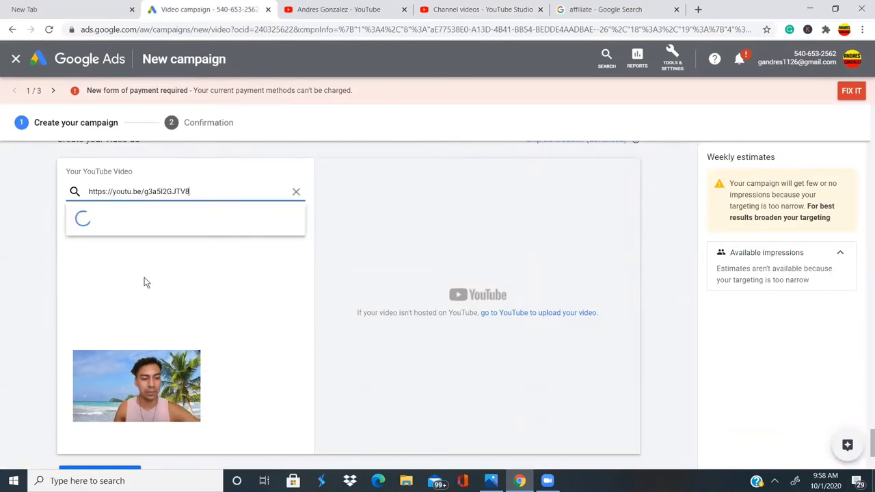
{"action": "scroll", "coordinate": [508, 292], "scroll_direction": "down", "scroll_amount": 2}
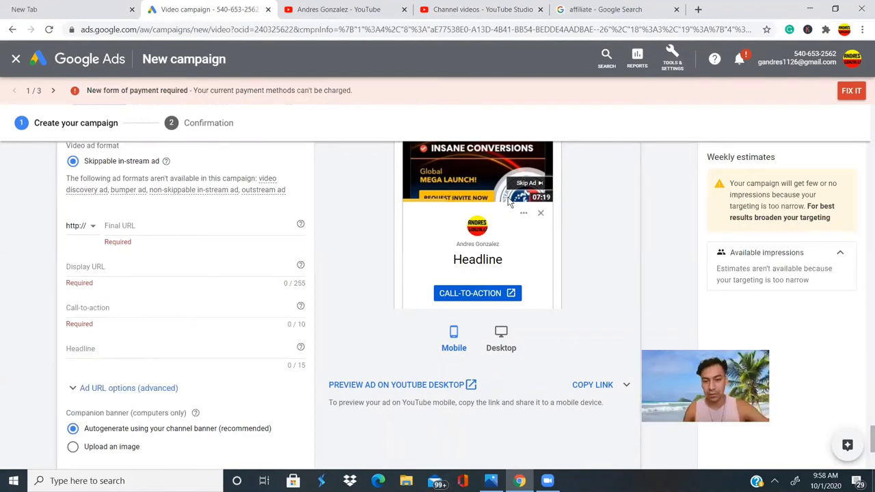
{"action": "scroll", "coordinate": [479, 225], "scroll_direction": "up", "scroll_amount": 1}
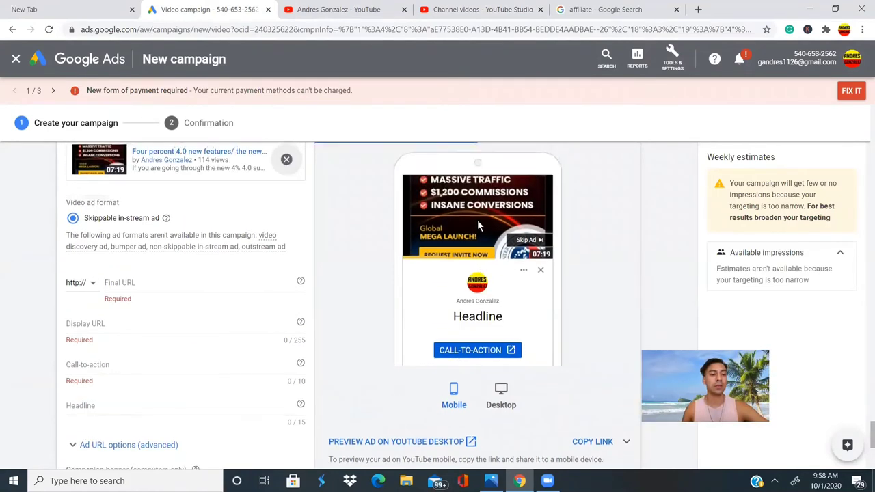
- Set the video ad's final URL to fourpercent.com
{"action": "left_click", "coordinate": [126, 293]}
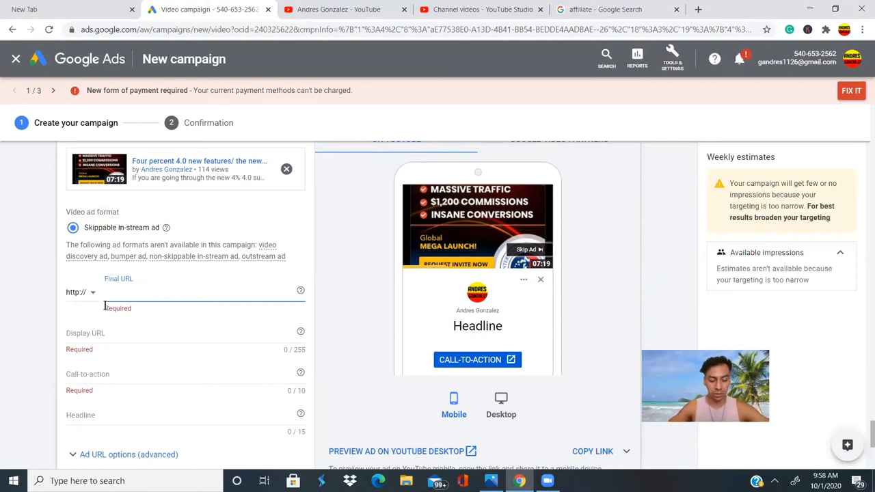
{"action": "type", "text": "four"}
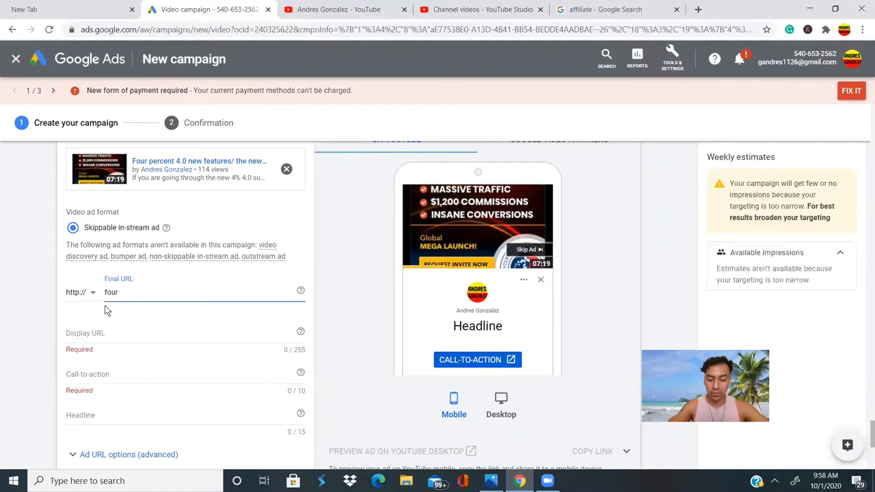
{"action": "type", "text": "percent"}
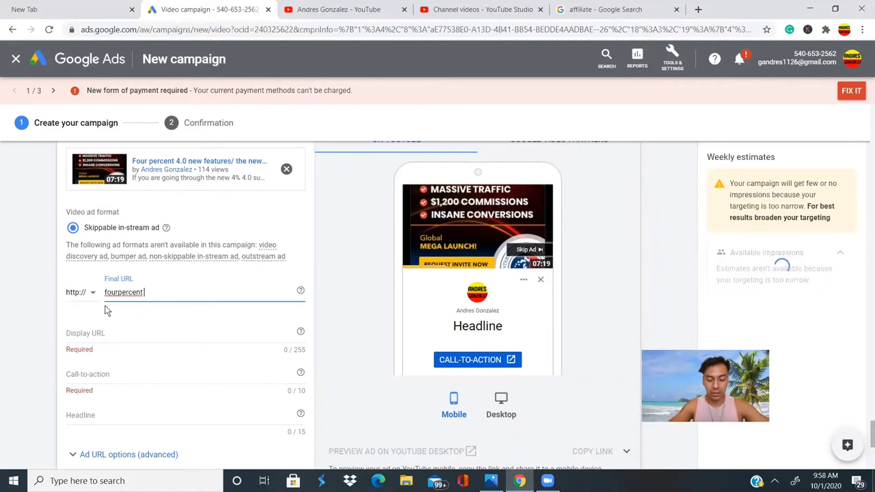
{"action": "type", "text": ".com"}
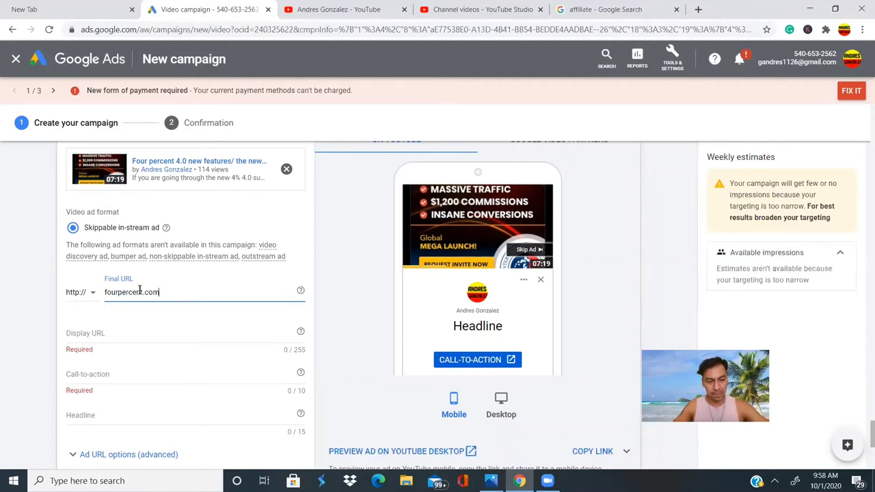
- Replace the ad's display URL with the copied YouTube video link
{"action": "left_click", "coordinate": [110, 335]}
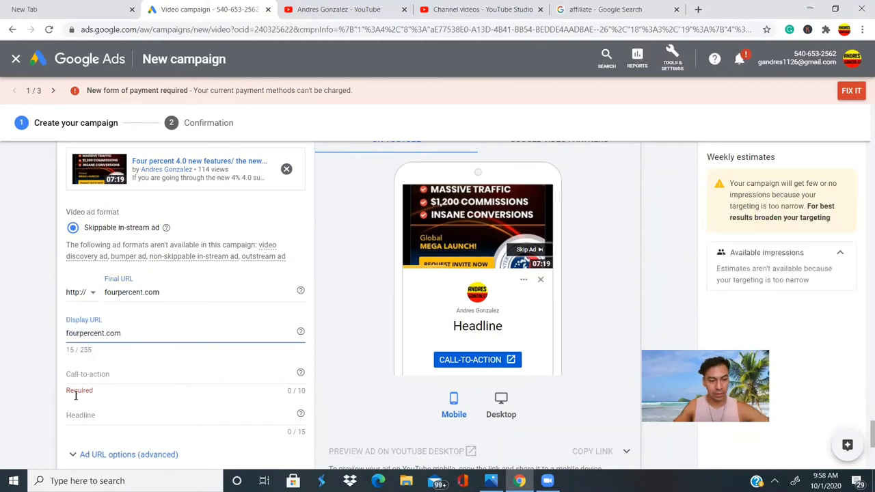
{"action": "right_click", "coordinate": [66, 412]}
{"action": "left_click", "coordinate": [263, 288]}
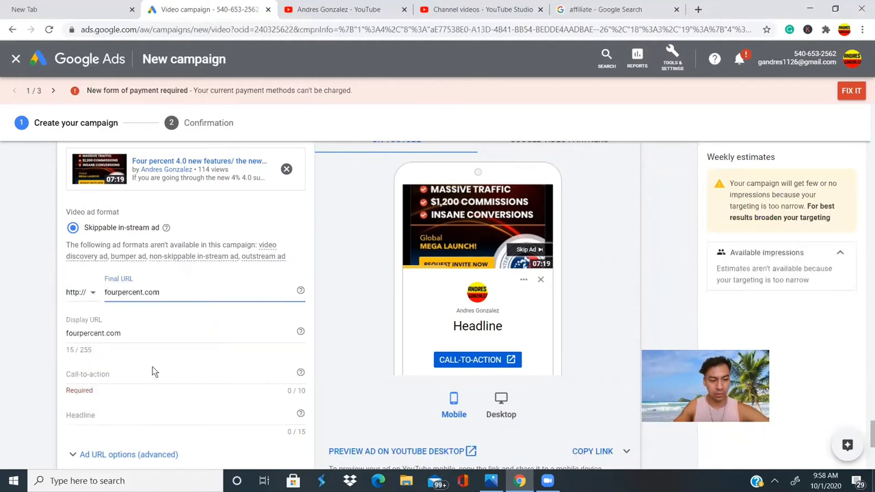
{"action": "left_click_drag", "start_coordinate": [136, 336], "coordinate": [51, 336]}
{"action": "key", "text": "BackSpace"}
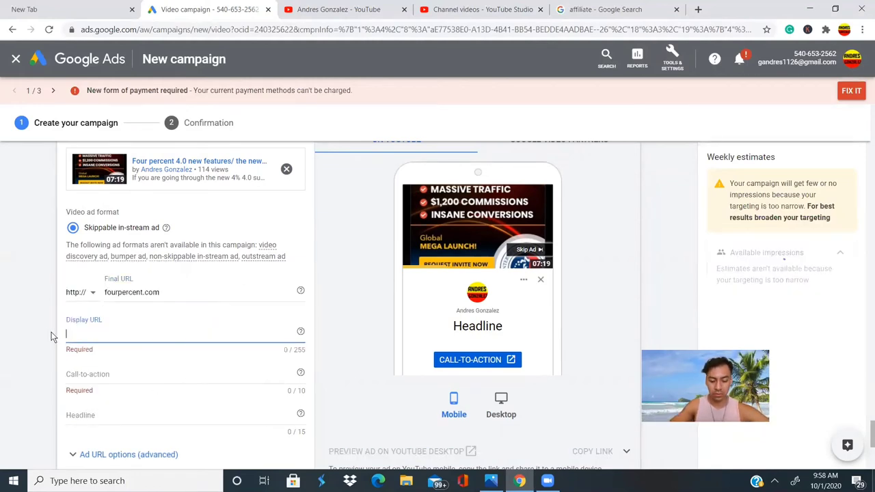
{"action": "right_click", "coordinate": [107, 334]}
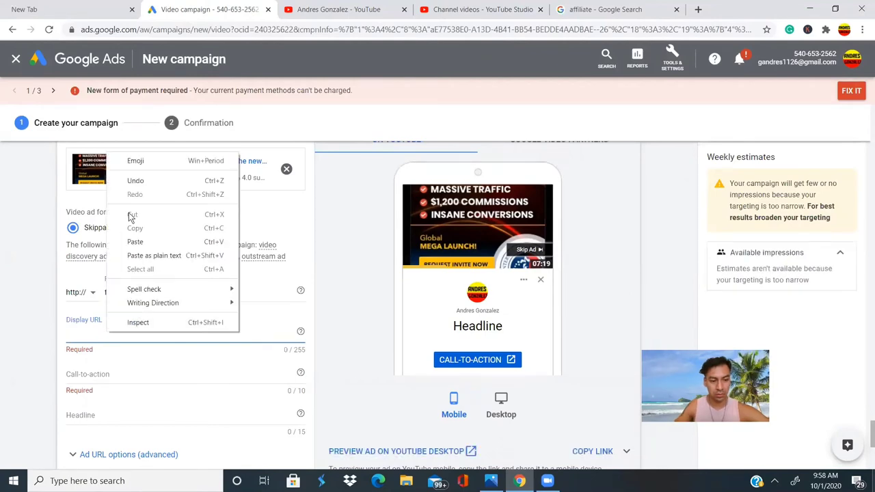
{"action": "left_click", "coordinate": [135, 242]}
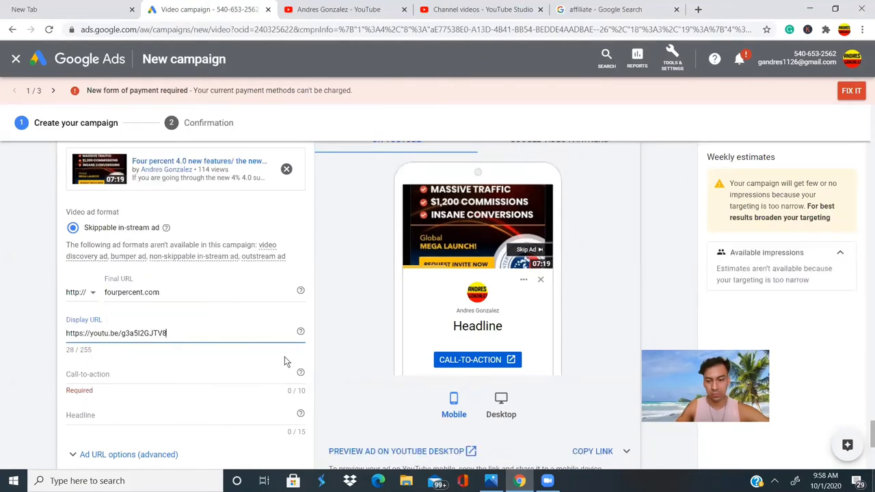
- Compare the ad's mobile previews for Google video partners and YouTube, and look over the remaining ad fields
{"action": "scroll", "coordinate": [284, 357], "scroll_direction": "down", "scroll_amount": 3}
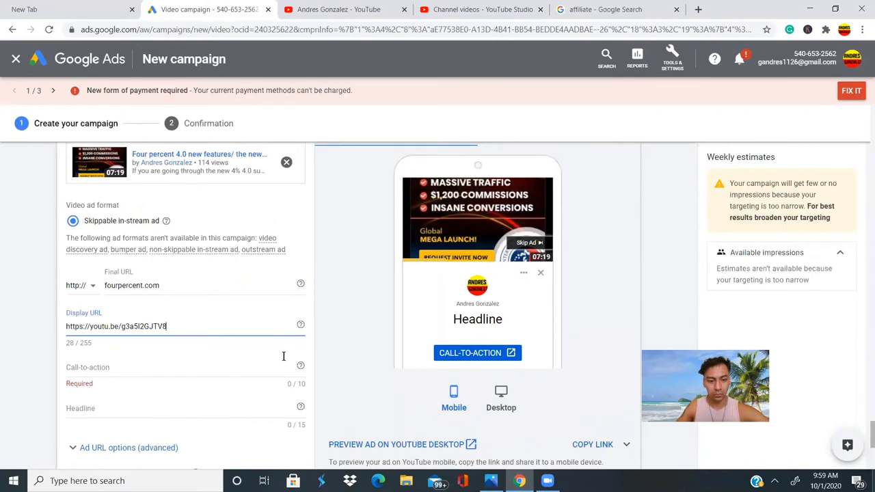
{"action": "scroll", "coordinate": [284, 361], "scroll_direction": "down", "scroll_amount": 1}
{"action": "scroll", "coordinate": [285, 361], "scroll_direction": "up", "scroll_amount": 1}
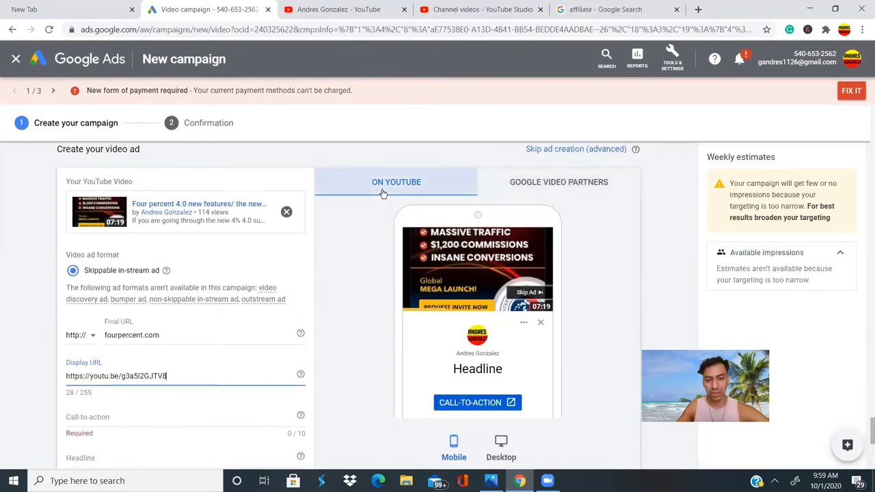
{"action": "left_click", "coordinate": [573, 187]}
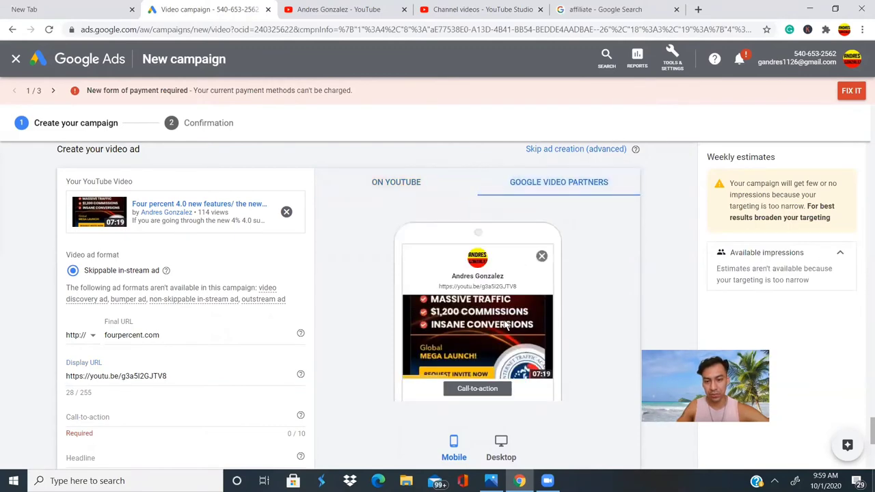
{"action": "scroll", "coordinate": [369, 157], "scroll_direction": "down", "scroll_amount": 2}
{"action": "scroll", "coordinate": [369, 152], "scroll_direction": "up", "scroll_amount": 2}
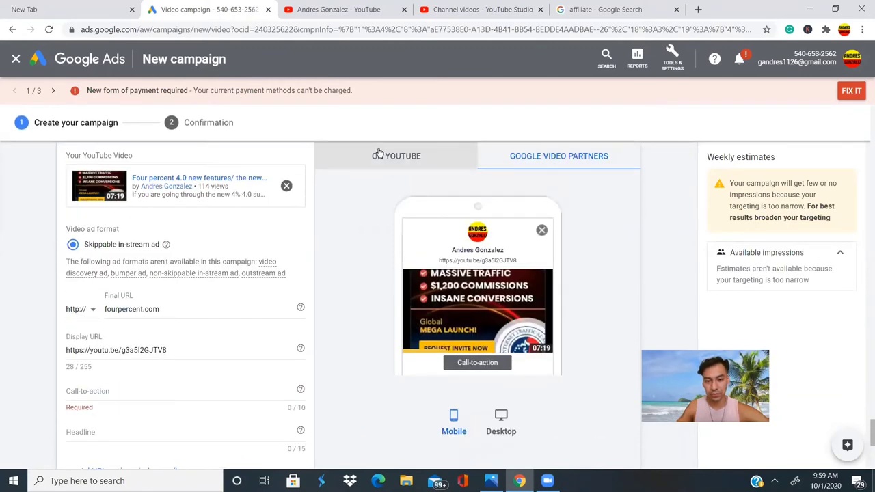
{"action": "left_click", "coordinate": [388, 156]}
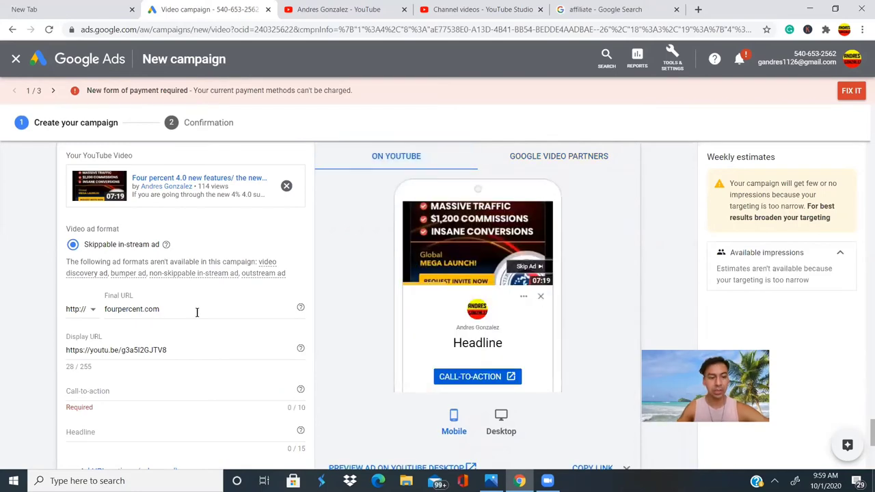
{"action": "scroll", "coordinate": [197, 309], "scroll_direction": "down", "scroll_amount": 1}
{"action": "scroll", "coordinate": [196, 309], "scroll_direction": "down", "scroll_amount": 2}
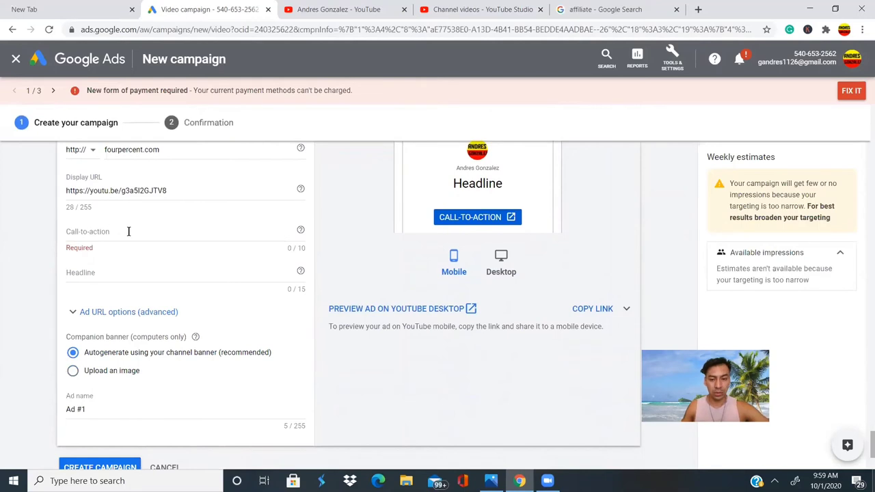
{"action": "scroll", "coordinate": [128, 230], "scroll_direction": "up", "scroll_amount": 1}
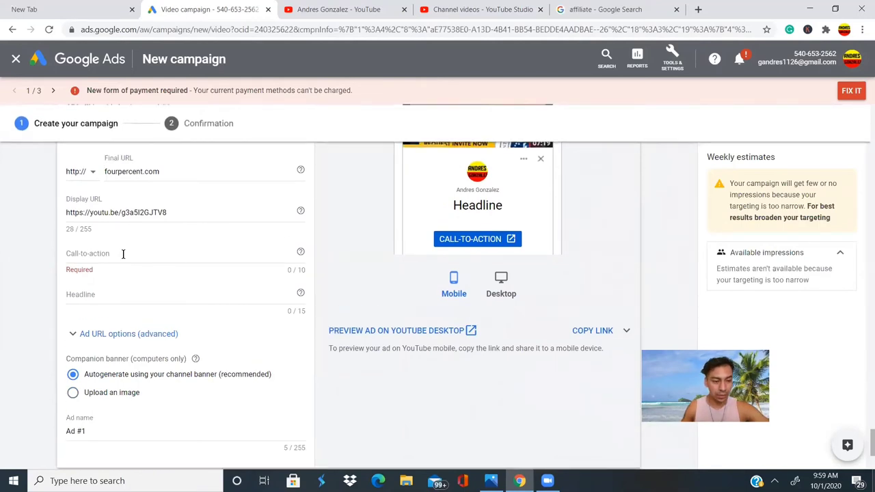
- Enter "take action now" as the video ad's call-to-action
{"action": "left_click", "coordinate": [111, 255]}
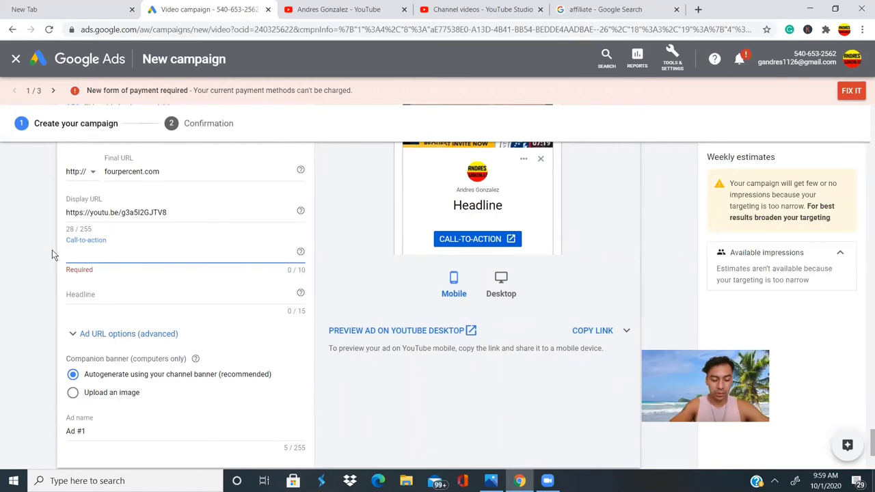
{"action": "type", "text": "take action now"}
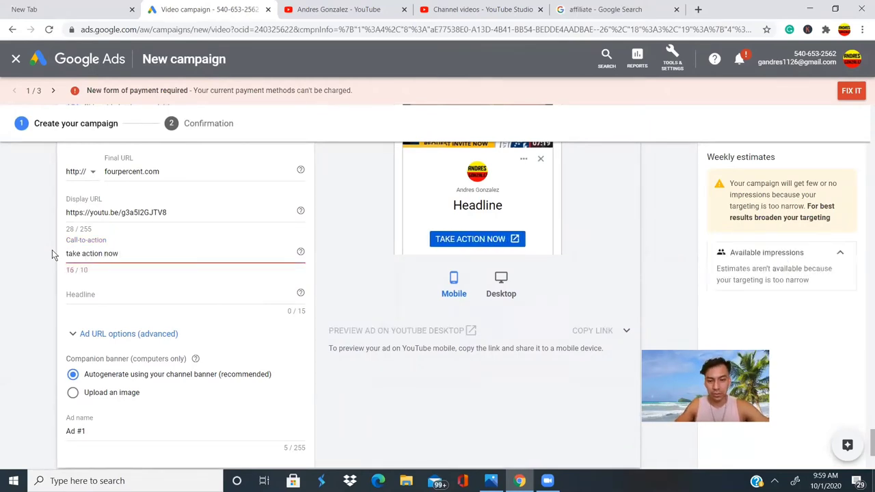
{"action": "scroll", "coordinate": [52, 249], "scroll_direction": "up", "scroll_amount": 5}
{"action": "scroll", "coordinate": [353, 311], "scroll_direction": "down", "scroll_amount": 6}
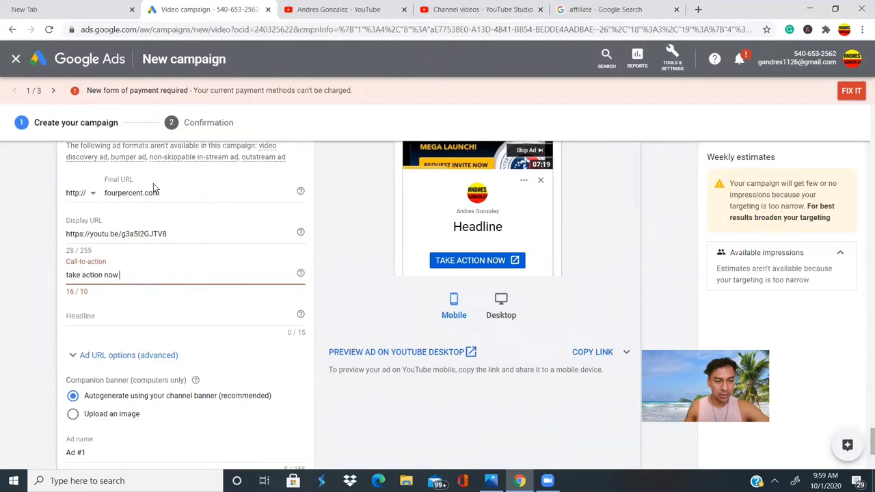
- Enter "affiliate traffic" as the video ad's headline
{"action": "left_click", "coordinate": [103, 317]}
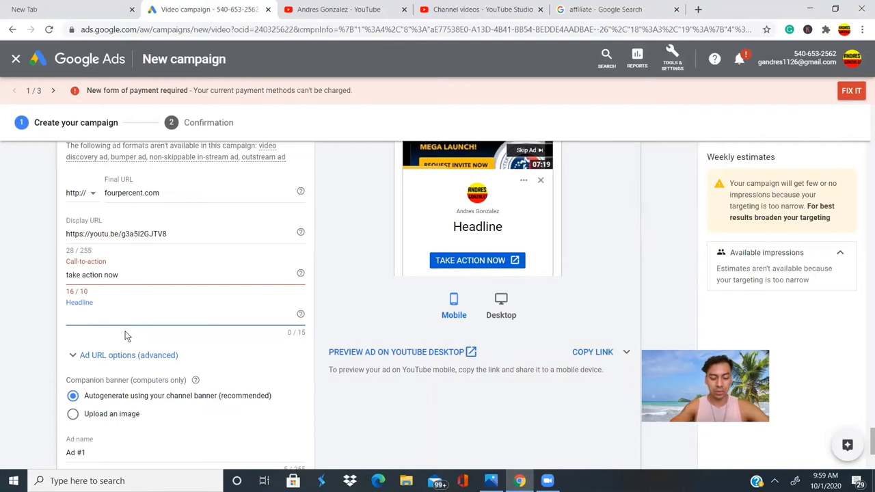
{"action": "type", "text": "affiliate traffic"}
{"action": "key", "text": "BackSpace"}
{"action": "key", "text": "BackSpace"}
{"action": "key", "text": "BackSpace"}
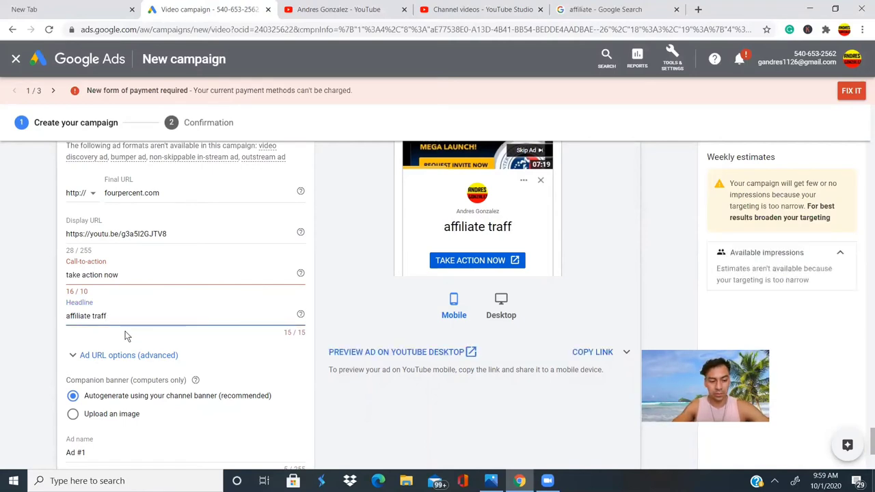
{"action": "type", "text": "ic"}
{"action": "scroll", "coordinate": [125, 335], "scroll_direction": "up", "scroll_amount": 1}
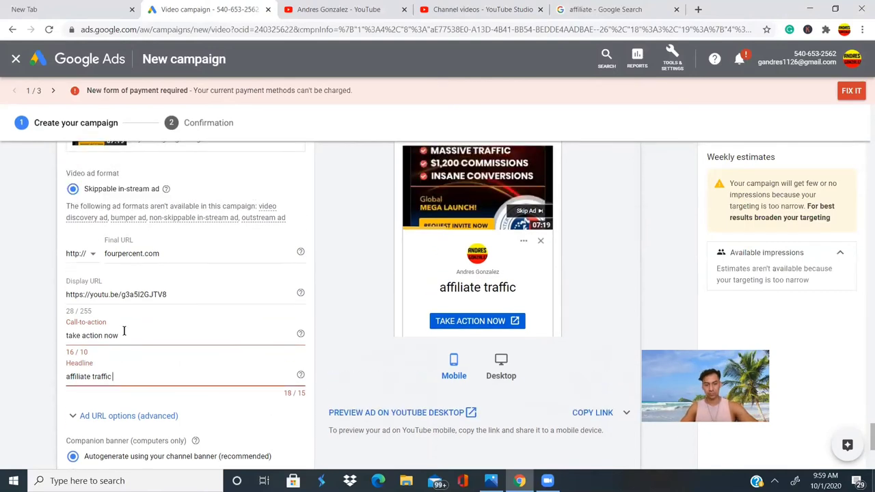
- Expand the advanced ad URL options and look over the ad's remaining fields and its YouTube preview
{"action": "scroll", "coordinate": [124, 331], "scroll_direction": "down", "scroll_amount": 2}
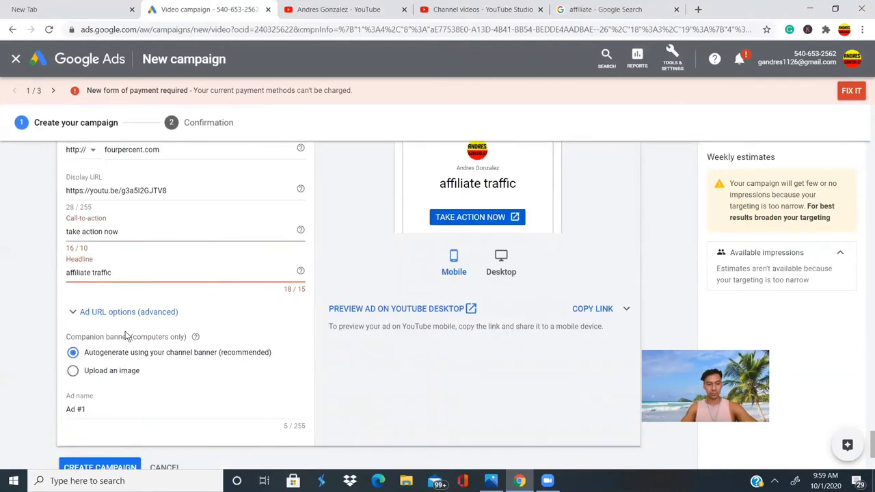
{"action": "left_click", "coordinate": [72, 301]}
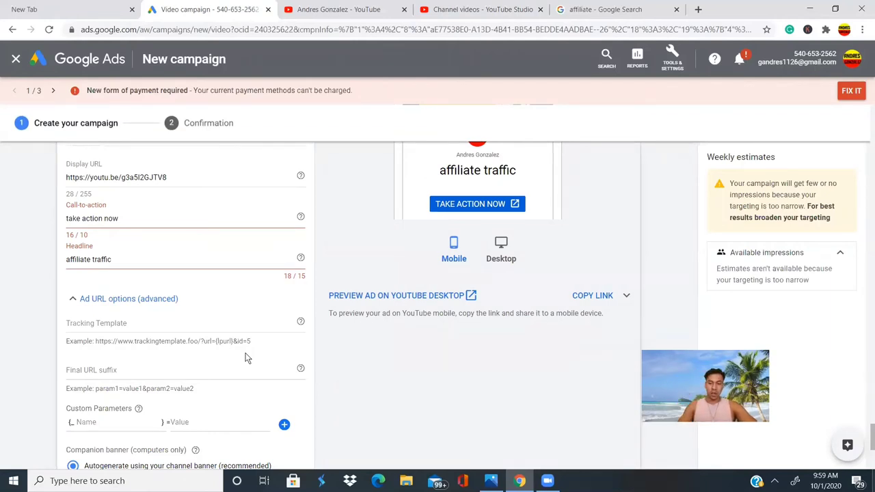
{"action": "scroll", "coordinate": [205, 386], "scroll_direction": "down", "scroll_amount": 3}
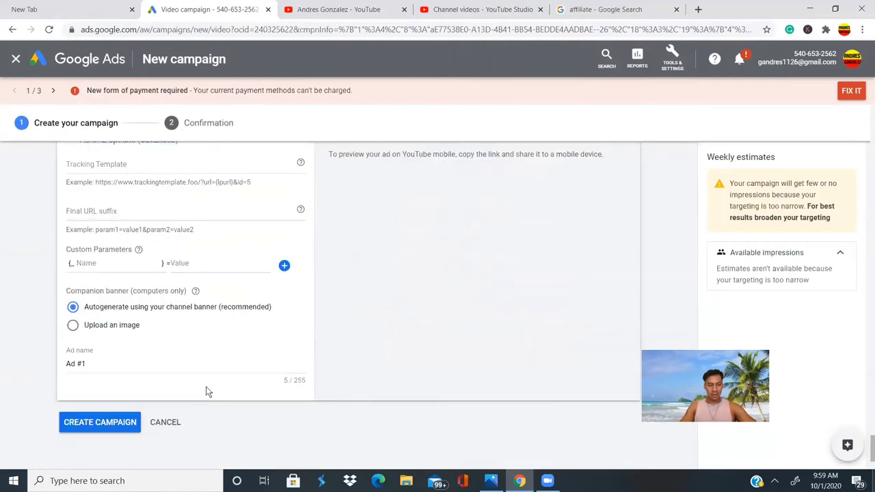
{"action": "scroll", "coordinate": [205, 386], "scroll_direction": "up", "scroll_amount": 6}
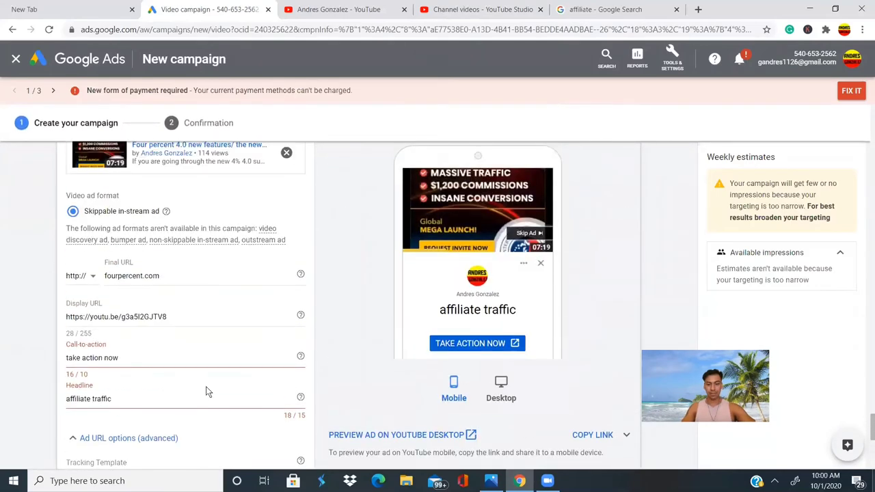
{"action": "scroll", "coordinate": [206, 386], "scroll_direction": "up", "scroll_amount": 1}
{"action": "scroll", "coordinate": [206, 386], "scroll_direction": "up", "scroll_amount": 1}
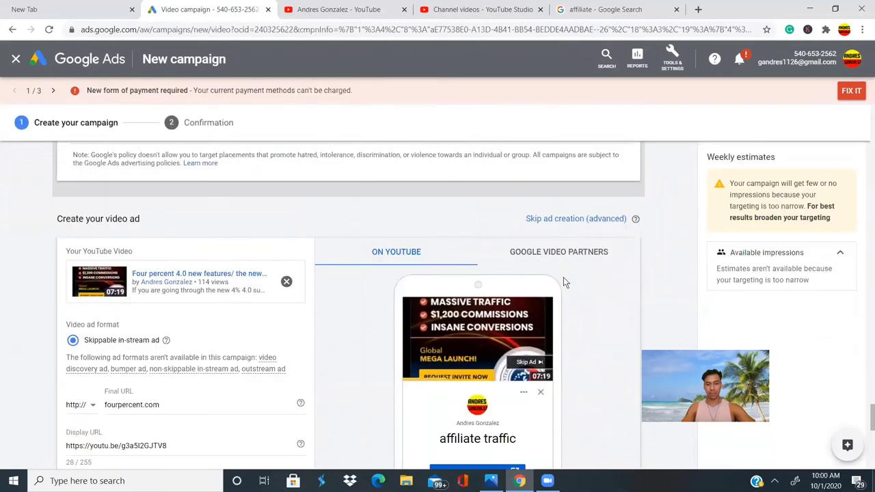
{"action": "scroll", "coordinate": [495, 369], "scroll_direction": "down", "scroll_amount": 1}
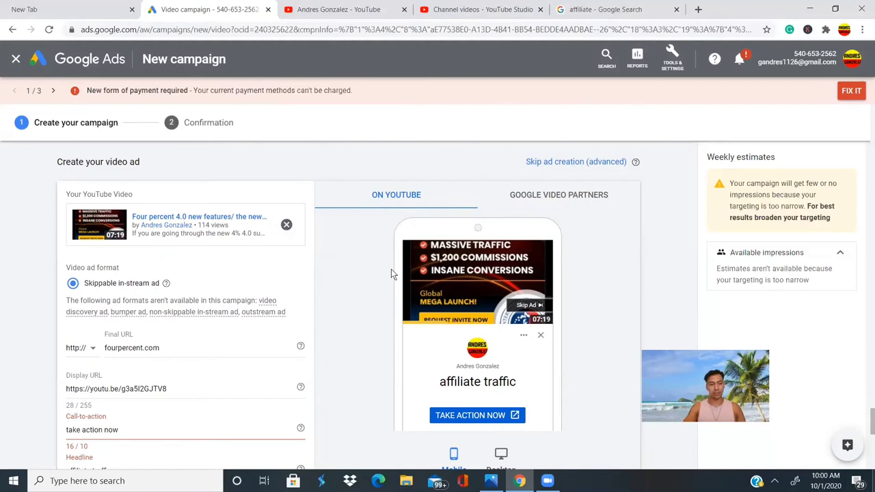
{"action": "scroll", "coordinate": [391, 269], "scroll_direction": "up", "scroll_amount": 1}
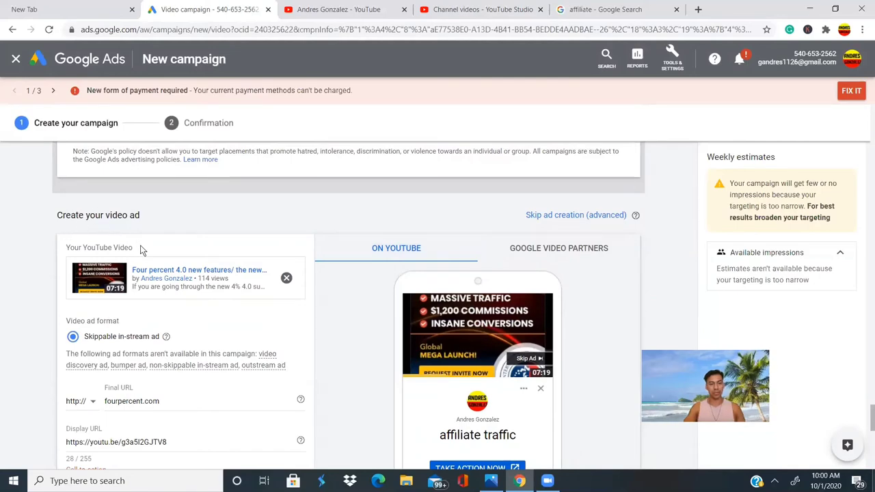
- Switch to the YouTube channel, open its video management page in YouTube Studio and look through the uploaded videos
{"action": "left_click", "coordinate": [300, 11]}
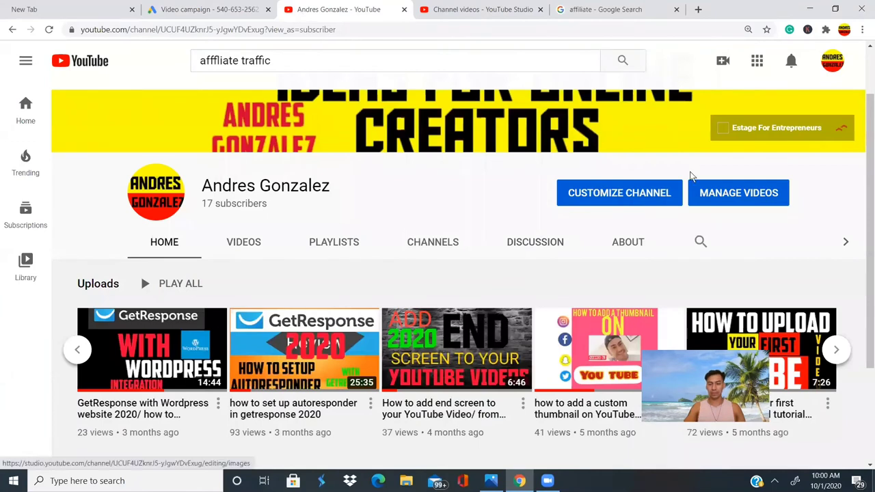
{"action": "left_click", "coordinate": [716, 190]}
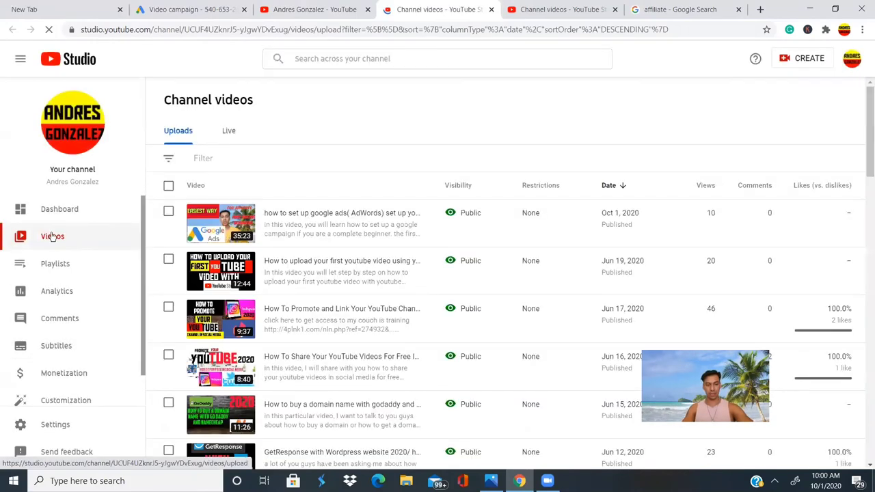
{"action": "scroll", "coordinate": [548, 327], "scroll_direction": "down", "scroll_amount": 6}
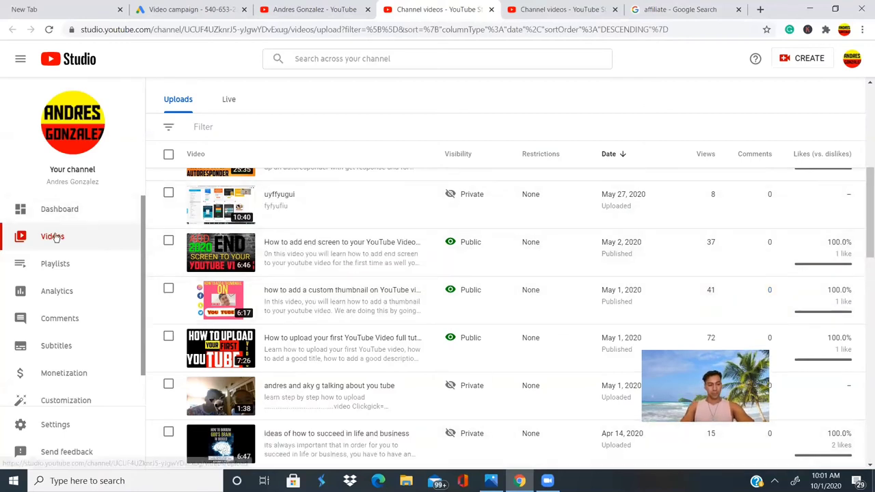
{"action": "scroll", "coordinate": [55, 277], "scroll_direction": "down", "scroll_amount": 1}
{"action": "scroll", "coordinate": [55, 277], "scroll_direction": "up", "scroll_amount": 1}
- Return to the Google Ads campaign and check the ad's video, format, URLs, call-to-action, headline and companion banner settings
{"action": "left_click", "coordinate": [171, 10]}
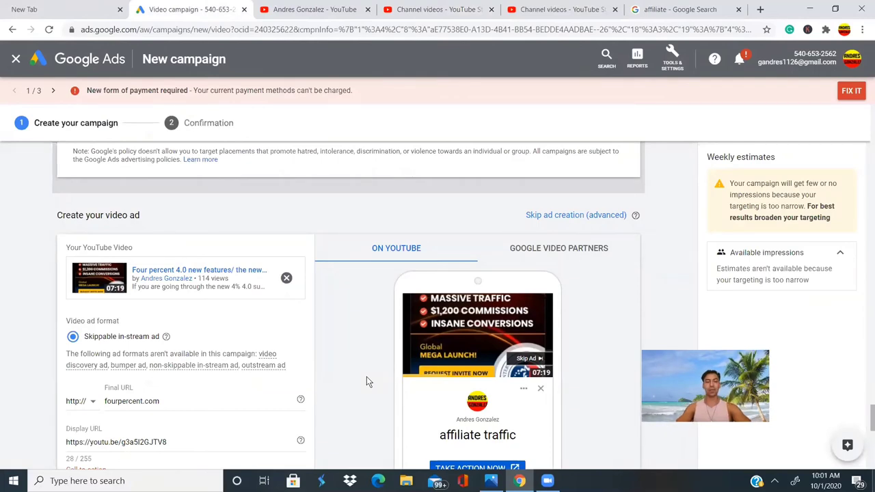
{"action": "scroll", "coordinate": [366, 376], "scroll_direction": "down", "scroll_amount": 6}
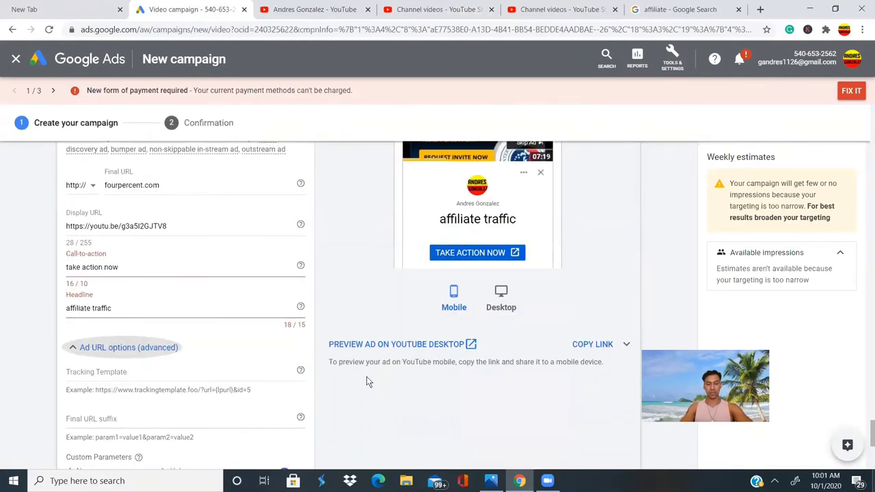
{"action": "scroll", "coordinate": [213, 381], "scroll_direction": "down", "scroll_amount": 2}
{"action": "scroll", "coordinate": [213, 381], "scroll_direction": "up", "scroll_amount": 2}
{"action": "scroll", "coordinate": [213, 381], "scroll_direction": "up", "scroll_amount": 3}
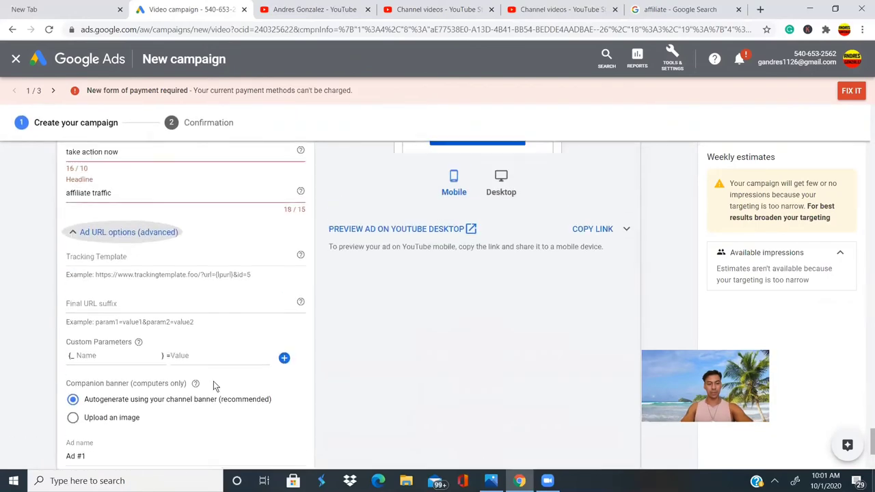
{"action": "scroll", "coordinate": [214, 386], "scroll_direction": "up", "scroll_amount": 1}
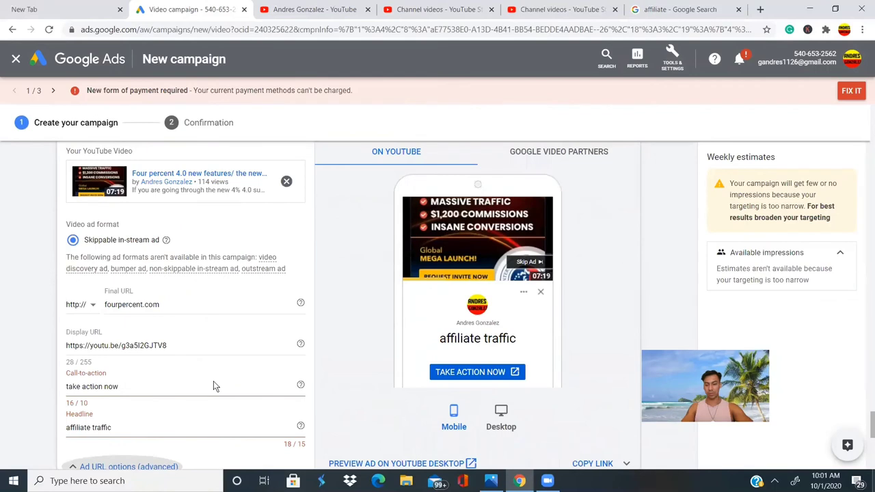
{"action": "scroll", "coordinate": [213, 383], "scroll_direction": "down", "scroll_amount": 1}
{"action": "scroll", "coordinate": [213, 383], "scroll_direction": "up", "scroll_amount": 1}
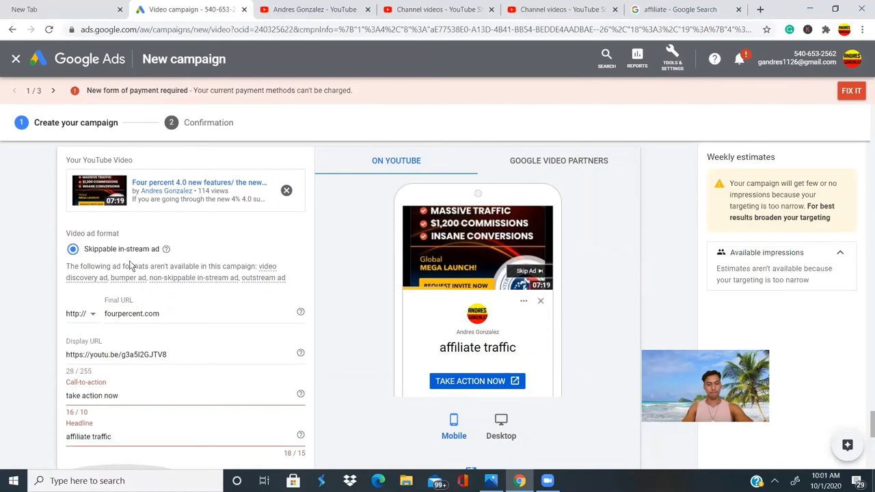
- Review the whole campaign setup, from the general settings and targeting sections down to the end of the ad form
{"action": "scroll", "coordinate": [267, 267], "scroll_direction": "up", "scroll_amount": 2}
{"action": "scroll", "coordinate": [267, 268], "scroll_direction": "up", "scroll_amount": 7}
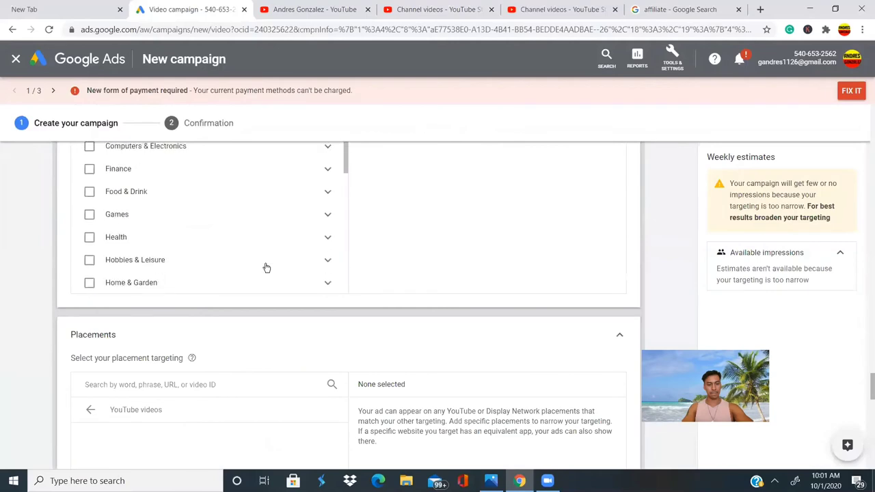
{"action": "scroll", "coordinate": [266, 268], "scroll_direction": "up", "scroll_amount": 10}
{"action": "scroll", "coordinate": [267, 270], "scroll_direction": "up", "scroll_amount": 10}
{"action": "scroll", "coordinate": [267, 270], "scroll_direction": "up", "scroll_amount": 8}
{"action": "scroll", "coordinate": [266, 270], "scroll_direction": "up", "scroll_amount": 8}
{"action": "scroll", "coordinate": [267, 270], "scroll_direction": "up", "scroll_amount": 6}
{"action": "scroll", "coordinate": [267, 270], "scroll_direction": "up", "scroll_amount": 5}
{"action": "scroll", "coordinate": [266, 270], "scroll_direction": "down", "scroll_amount": 12}
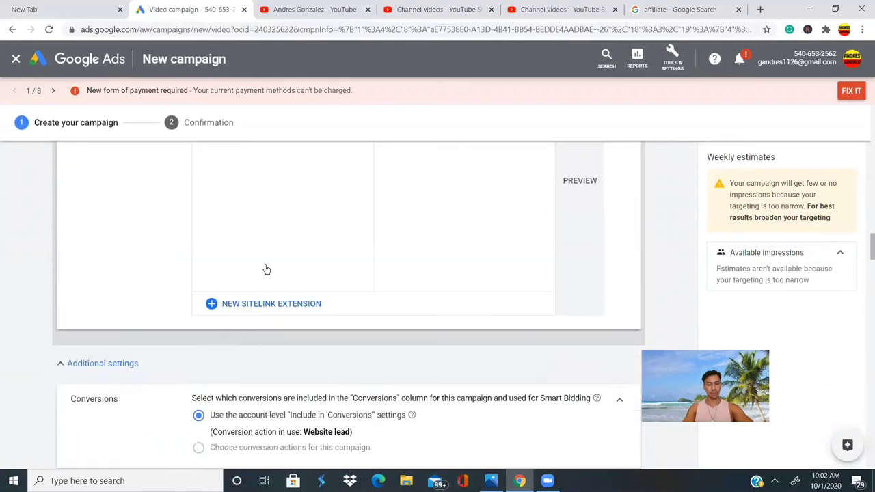
{"action": "scroll", "coordinate": [267, 270], "scroll_direction": "down", "scroll_amount": 20}
{"action": "scroll", "coordinate": [267, 270], "scroll_direction": "down", "scroll_amount": 15}
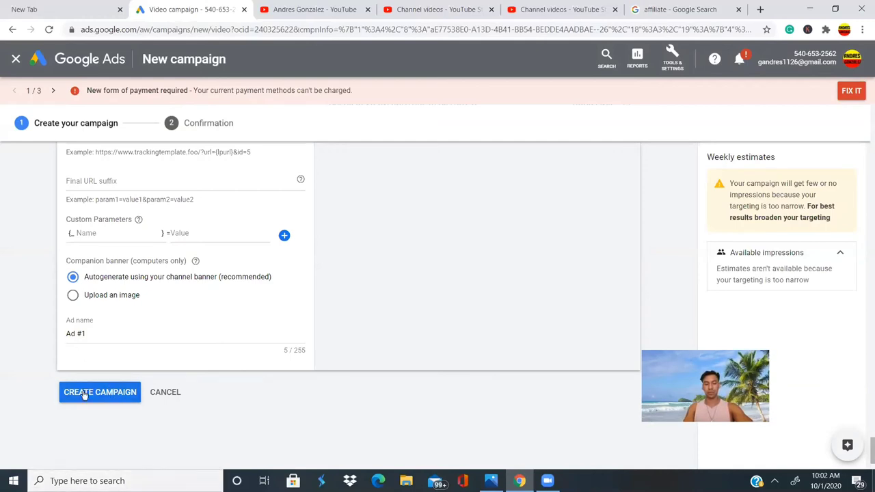
- Try to create the campaign with an image-upload companion banner, and again with the banner autogenerated from the channel
{"action": "left_click", "coordinate": [73, 296]}
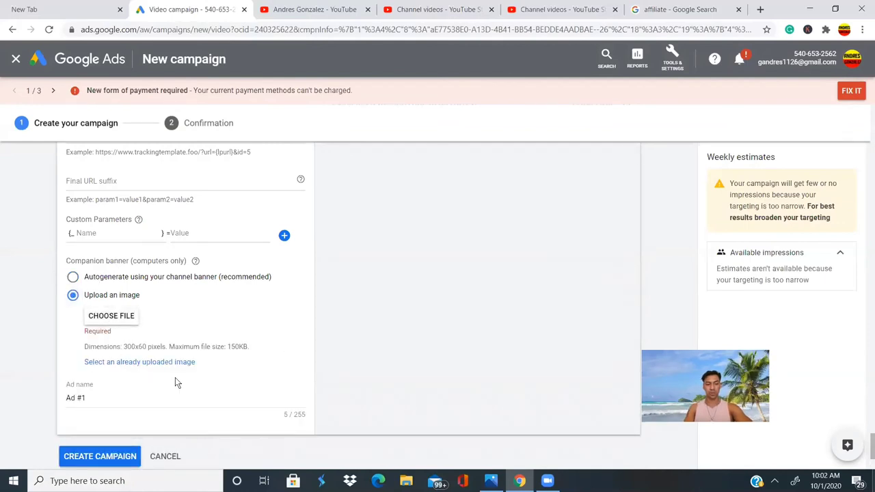
{"action": "scroll", "coordinate": [175, 382], "scroll_direction": "down", "scroll_amount": 3}
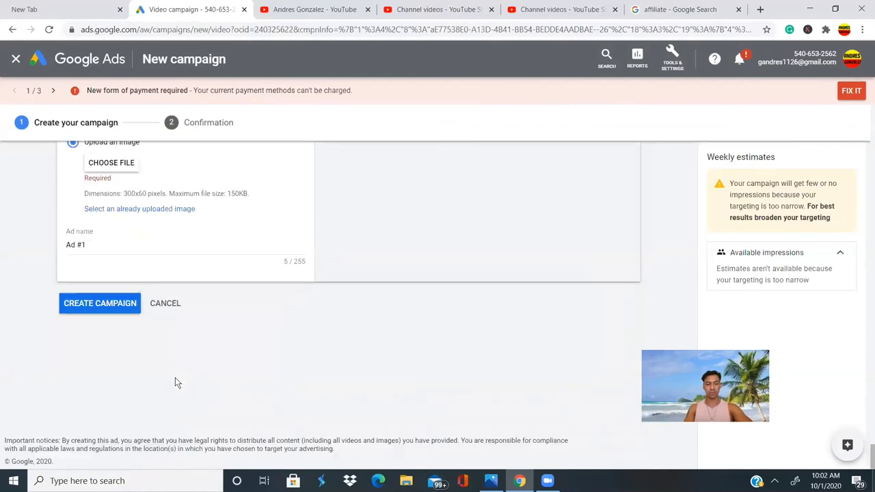
{"action": "left_click", "coordinate": [87, 309]}
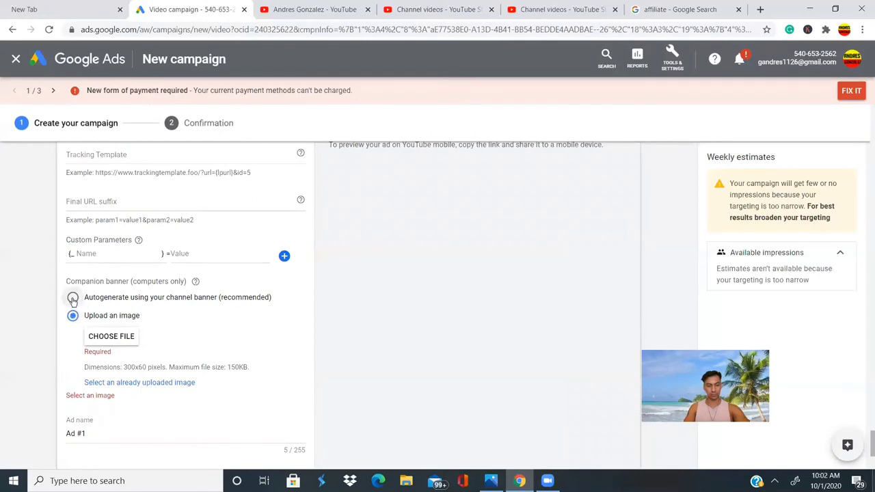
{"action": "left_click", "coordinate": [73, 298]}
{"action": "left_click", "coordinate": [113, 429]}
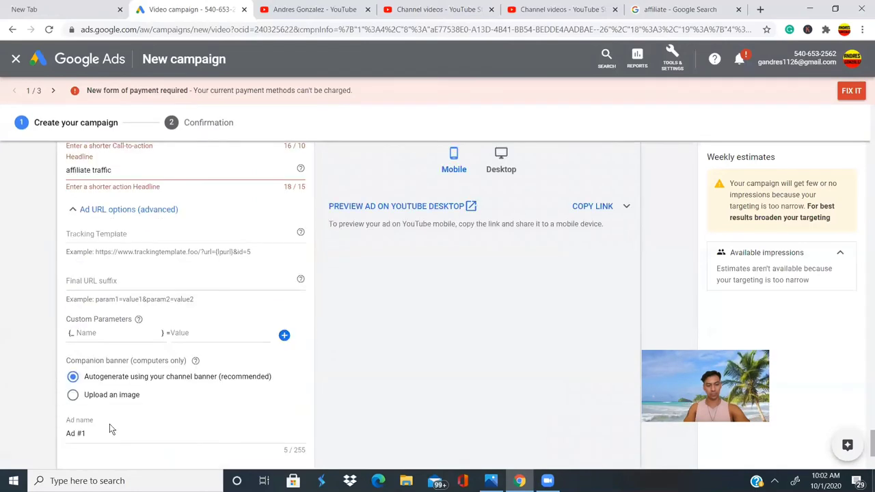
- Replace the ad's call-to-action text with "act now"
{"action": "scroll", "coordinate": [311, 239], "scroll_direction": "up", "scroll_amount": 2}
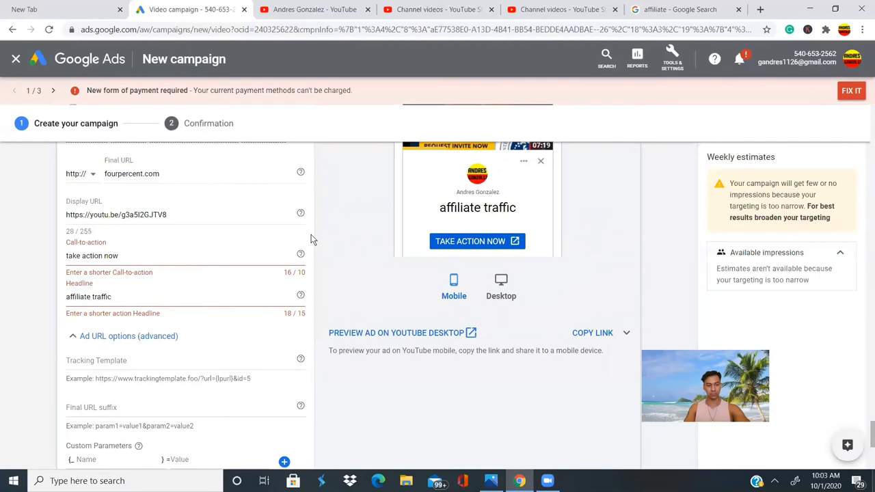
{"action": "left_click", "coordinate": [147, 256]}
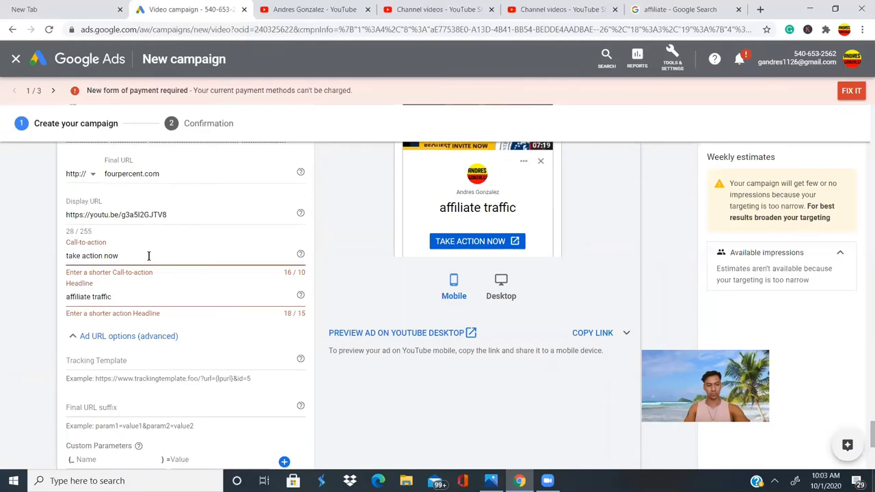
{"action": "key", "text": "BackSpace"}
{"action": "key", "text": "BackSpace"}
{"action": "key", "text": "BackSpace"}
{"action": "key", "text": "BackSpace"}
{"action": "key", "text": "BackSpace"}
{"action": "key", "text": "BackSpace"}
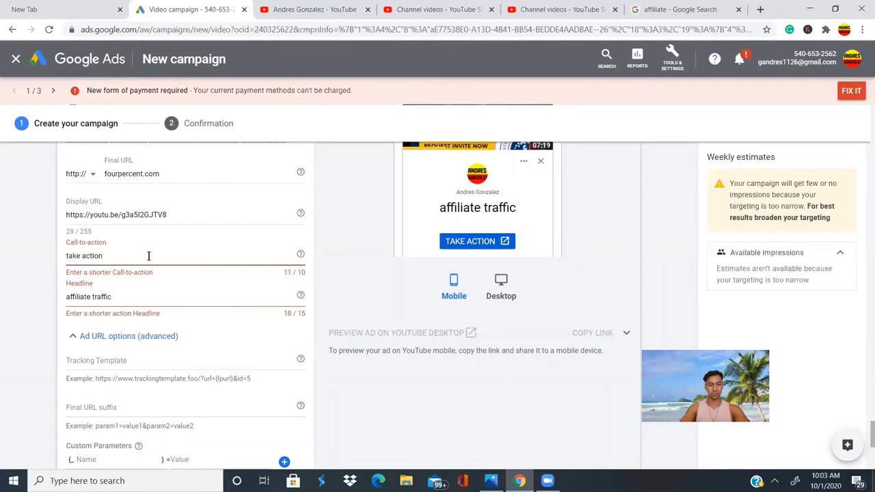
{"action": "key", "text": "BackSpace"}
{"action": "key", "text": "BackSpace"}
{"action": "key", "text": "BackSpace"}
{"action": "key", "text": "BackSpace"}
{"action": "key", "text": "BackSpace"}
{"action": "key", "text": "BackSpace"}
{"action": "key", "text": "BackSpace"}
{"action": "key", "text": "BackSpace"}
{"action": "key", "text": "BackSpace"}
{"action": "key", "text": "BackSpace"}
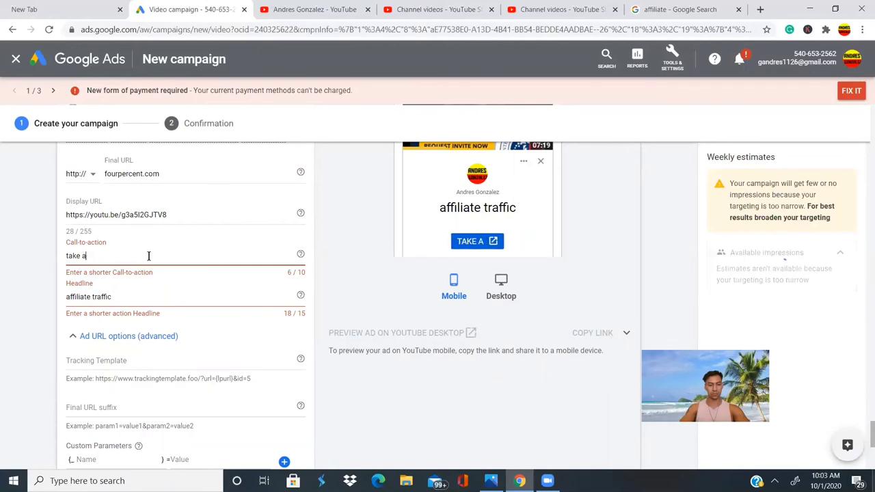
{"action": "type", "text": "act "}
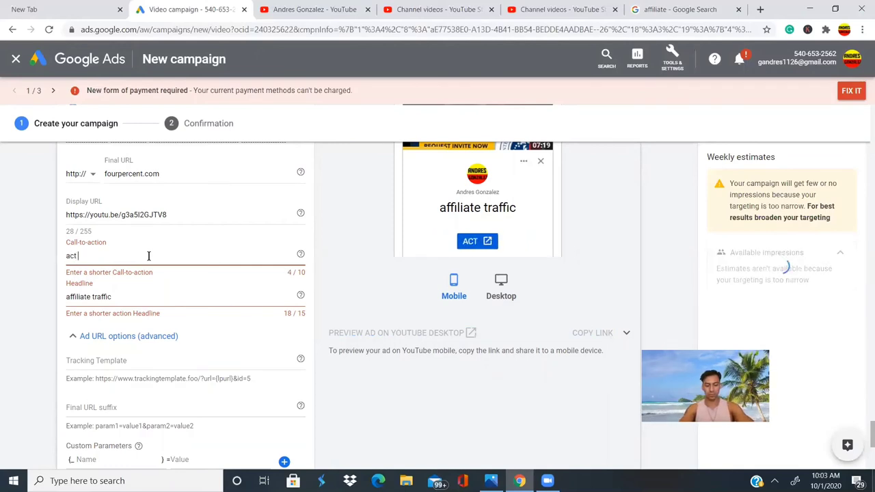
{"action": "type", "text": "now "}
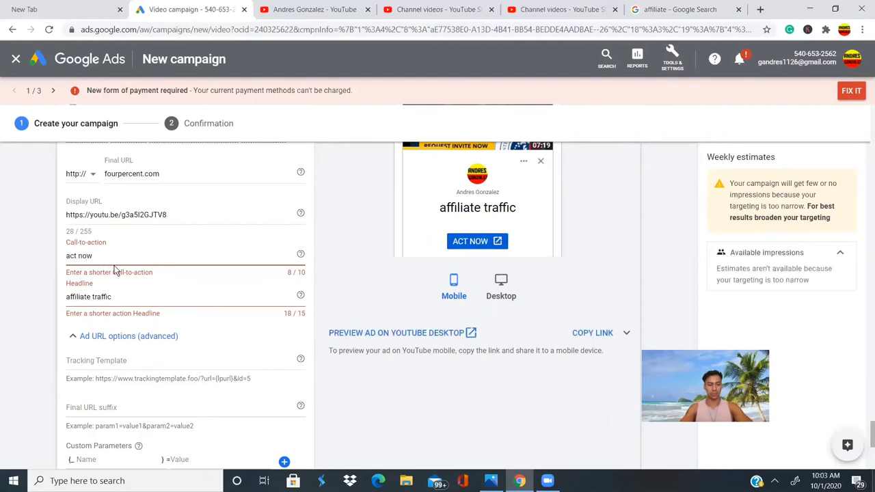
{"action": "type", "text": "sd"}
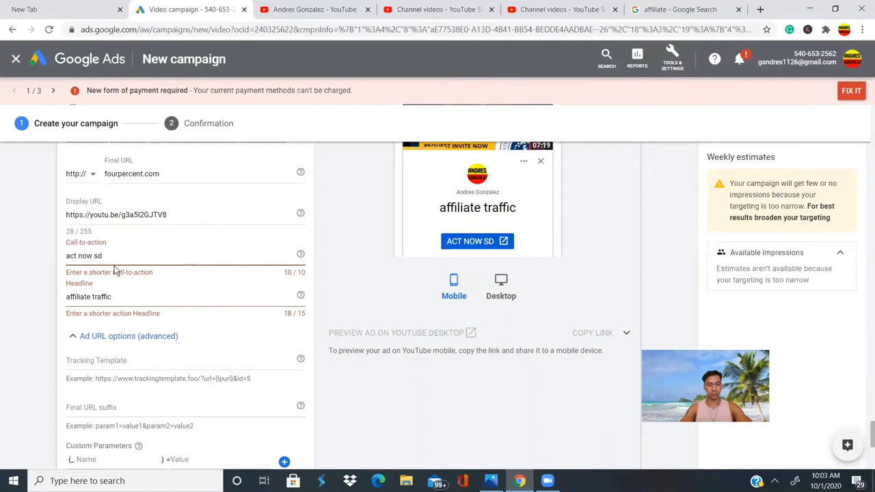
{"action": "key", "text": "BackSpace"}
{"action": "key", "text": "BackSpace"}
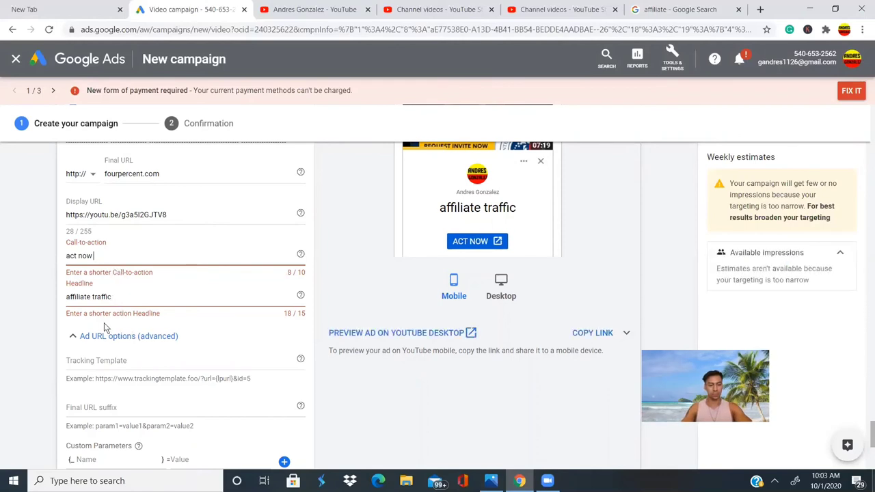
- Clear the ad's headline and re-enter it as "affiliate traffic"
{"action": "left_click", "coordinate": [115, 296]}
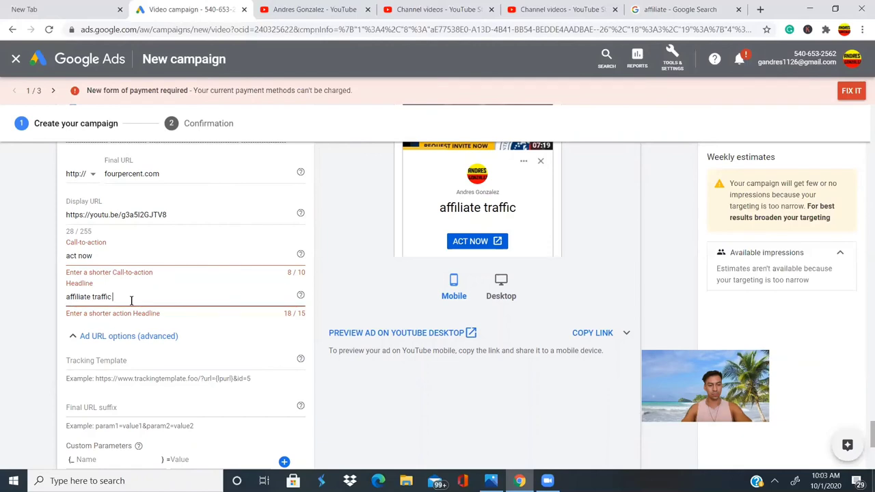
{"action": "key", "text": "BackSpace"}
{"action": "key", "text": "BackSpace"}
{"action": "key", "text": "BackSpace"}
{"action": "key", "text": "BackSpace"}
{"action": "key", "text": "BackSpace"}
{"action": "key", "text": "BackSpace"}
{"action": "key", "text": "BackSpace"}
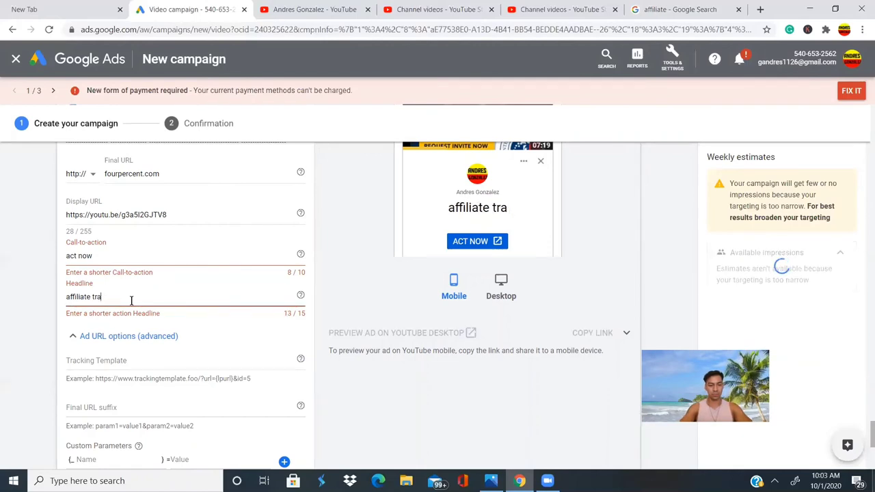
{"action": "key", "text": "BackSpace"}
{"action": "key", "text": "BackSpace"}
{"action": "key", "text": "BackSpace"}
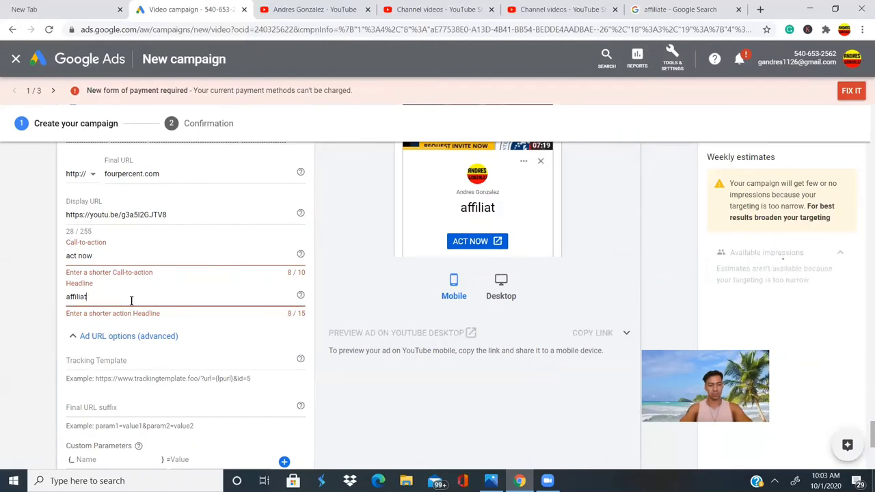
{"action": "key", "text": "BackSpace"}
{"action": "key", "text": "BackSpace"}
{"action": "key", "text": "BackSpace"}
{"action": "key", "text": "BackSpace"}
{"action": "key", "text": "BackSpace"}
{"action": "key", "text": "BackSpace"}
{"action": "key", "text": "BackSpace"}
{"action": "key", "text": "BackSpace"}
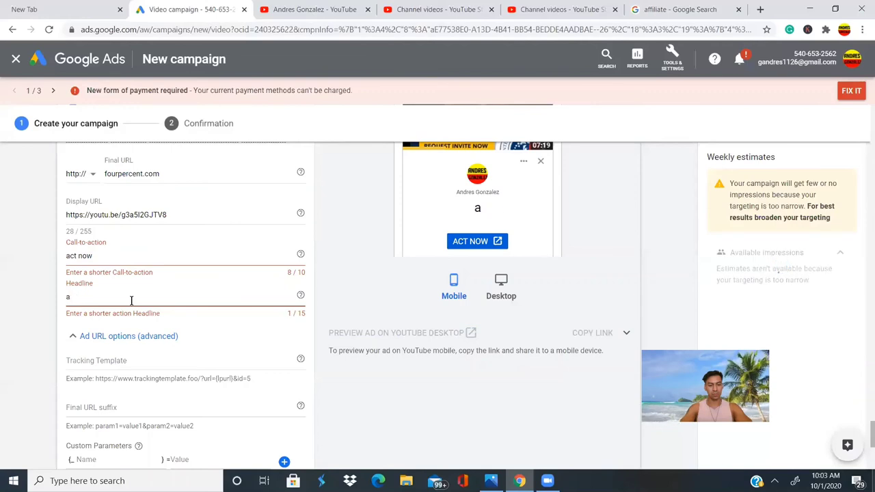
{"action": "type", "text": "affil"}
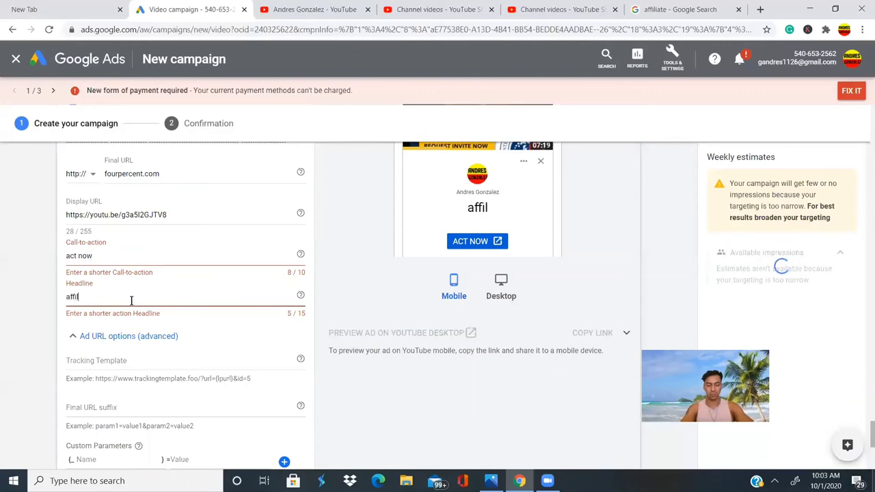
{"action": "type", "text": "iate traffic"}
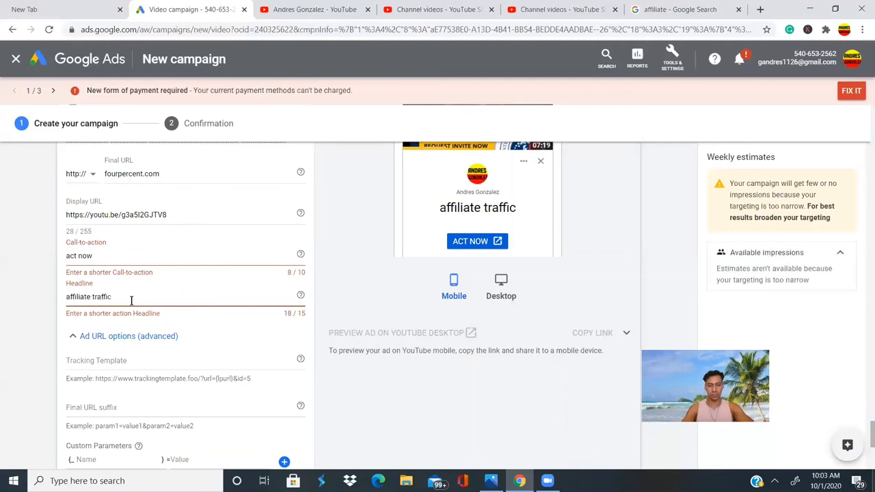
- Check the ad's fields and try to create the campaign with the shortened call-to-action
{"action": "scroll", "coordinate": [131, 300], "scroll_direction": "down", "scroll_amount": 2}
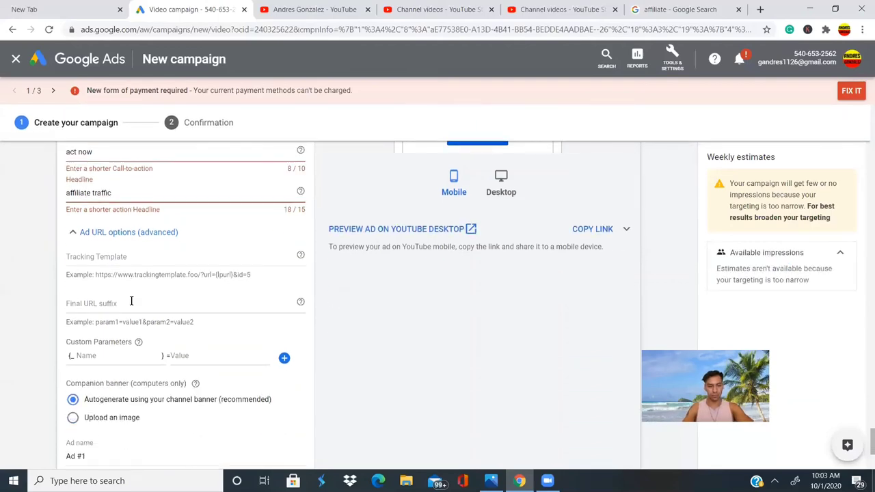
{"action": "scroll", "coordinate": [131, 300], "scroll_direction": "up", "scroll_amount": 5}
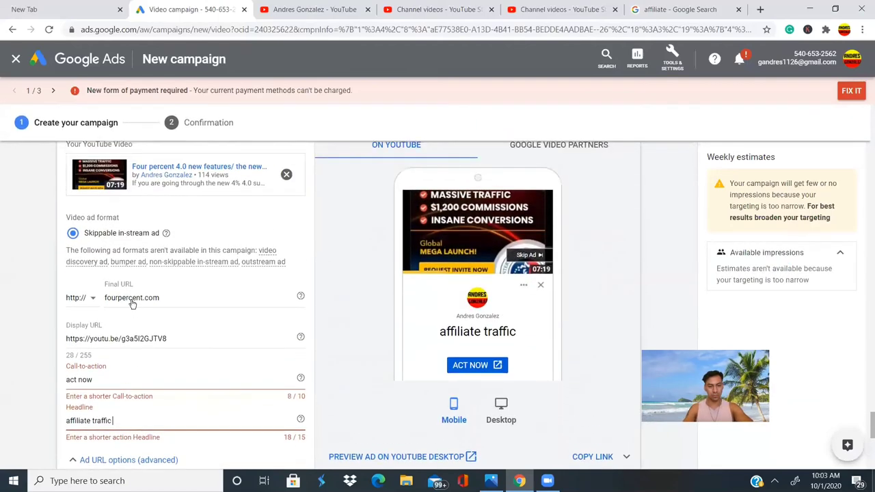
{"action": "scroll", "coordinate": [132, 305], "scroll_direction": "down", "scroll_amount": 2}
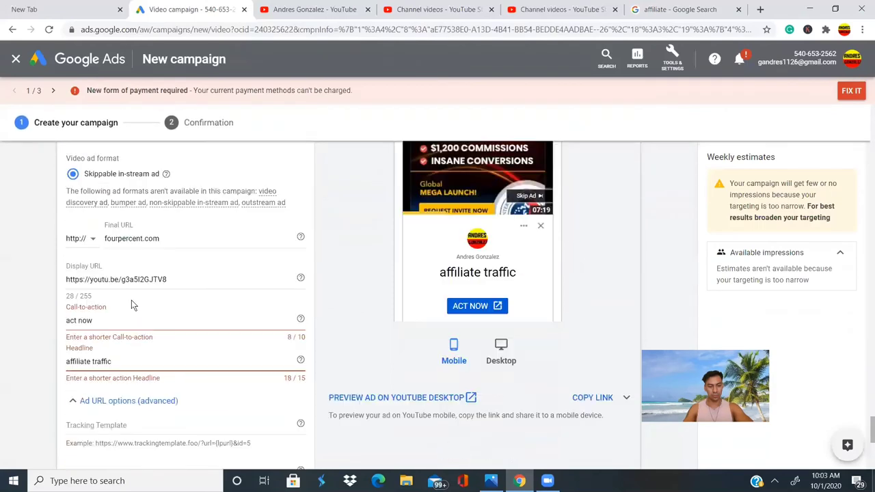
{"action": "scroll", "coordinate": [131, 302], "scroll_direction": "down", "scroll_amount": 5}
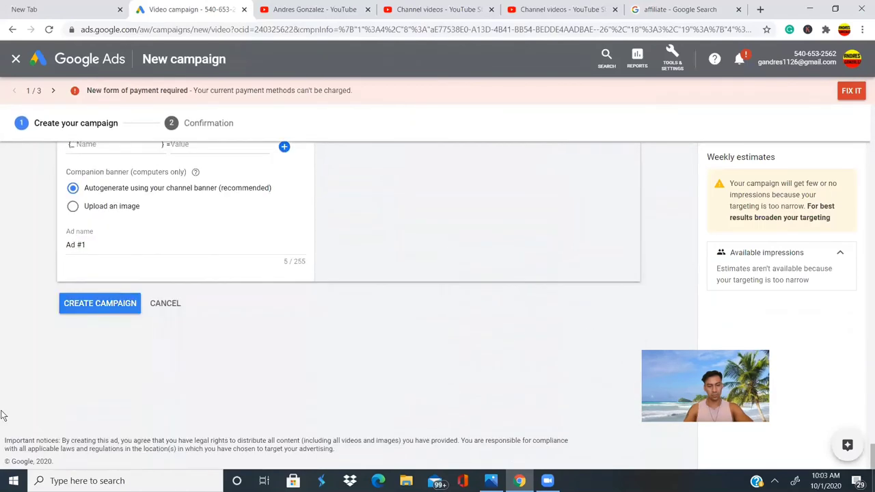
{"action": "left_click", "coordinate": [112, 303]}
{"action": "scroll", "coordinate": [384, 263], "scroll_direction": "up", "scroll_amount": 3}
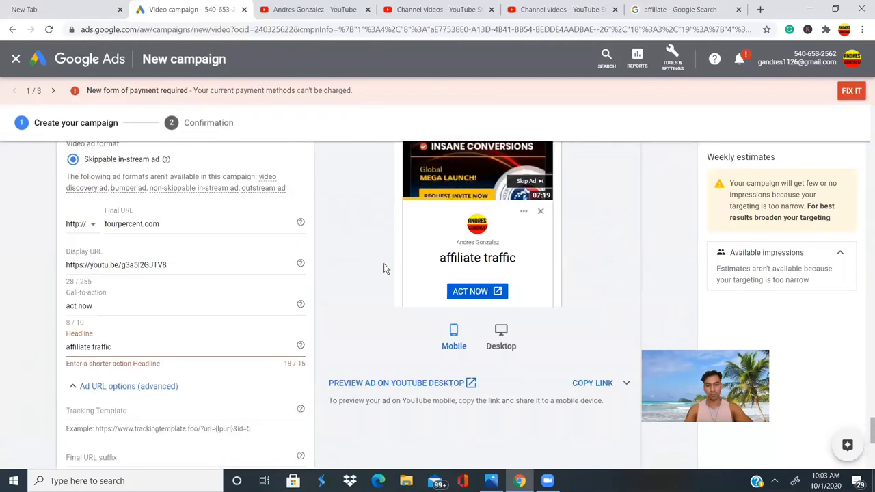
- Compare the ad's desktop and mobile previews and look over the rest of the ad form
{"action": "left_click", "coordinate": [496, 347]}
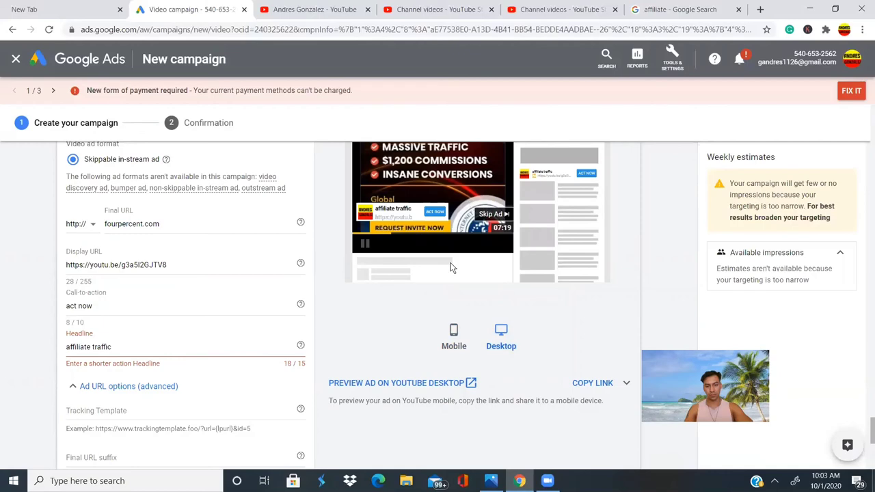
{"action": "left_click", "coordinate": [453, 347]}
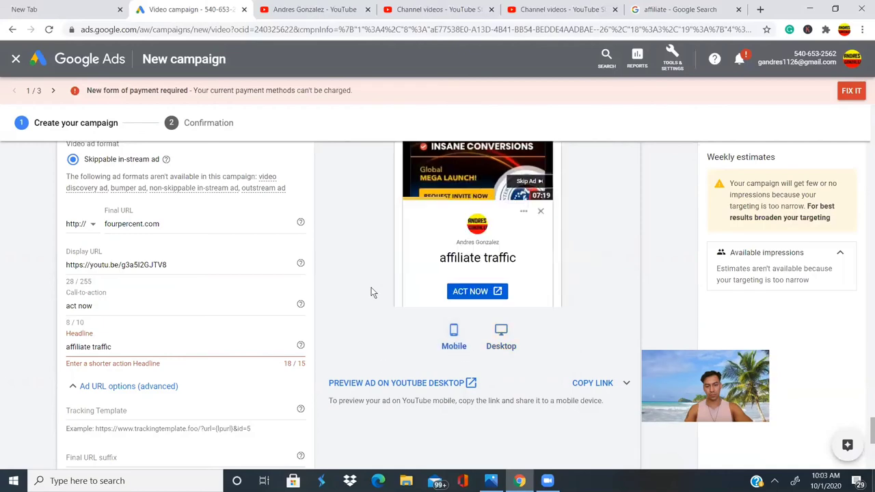
{"action": "scroll", "coordinate": [365, 298], "scroll_direction": "down", "scroll_amount": 5}
{"action": "scroll", "coordinate": [364, 299], "scroll_direction": "up", "scroll_amount": 3}
{"action": "scroll", "coordinate": [364, 303], "scroll_direction": "up", "scroll_amount": 1}
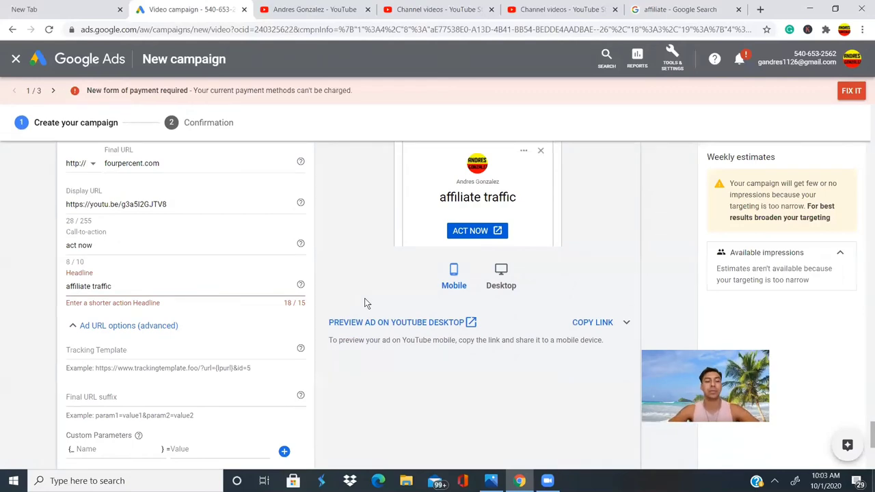
- Shorten the ad's headline to "affiliate traf" and try to create the campaign again
{"action": "scroll", "coordinate": [364, 303], "scroll_direction": "up", "scroll_amount": 1}
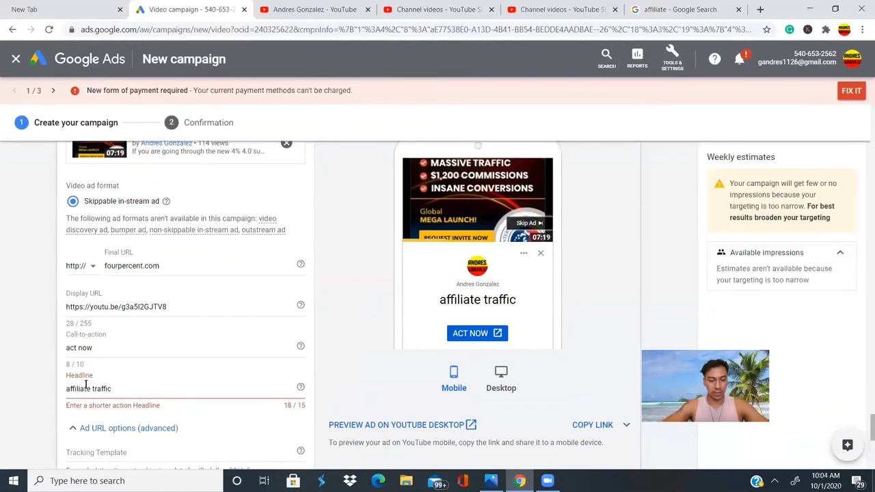
{"action": "left_click", "coordinate": [122, 389]}
{"action": "key", "text": "BackSpace"}
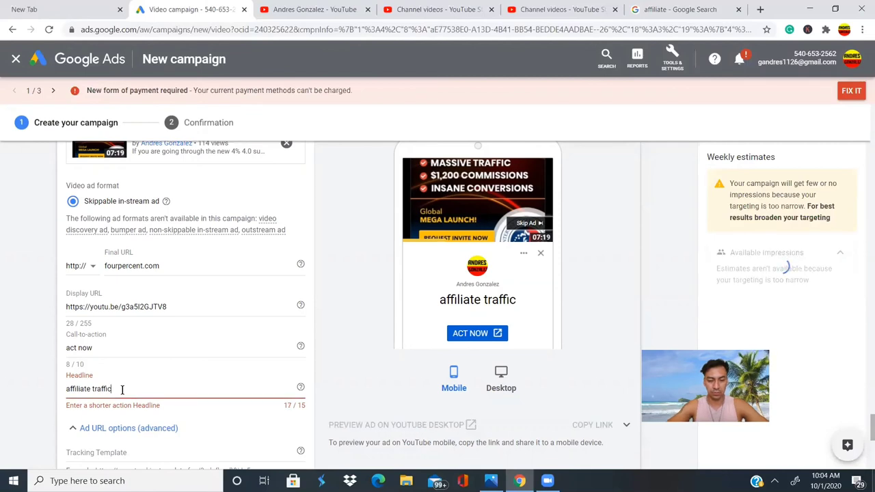
{"action": "key", "text": "BackSpace"}
{"action": "key", "text": "BackSpace"}
{"action": "key", "text": "BackSpace"}
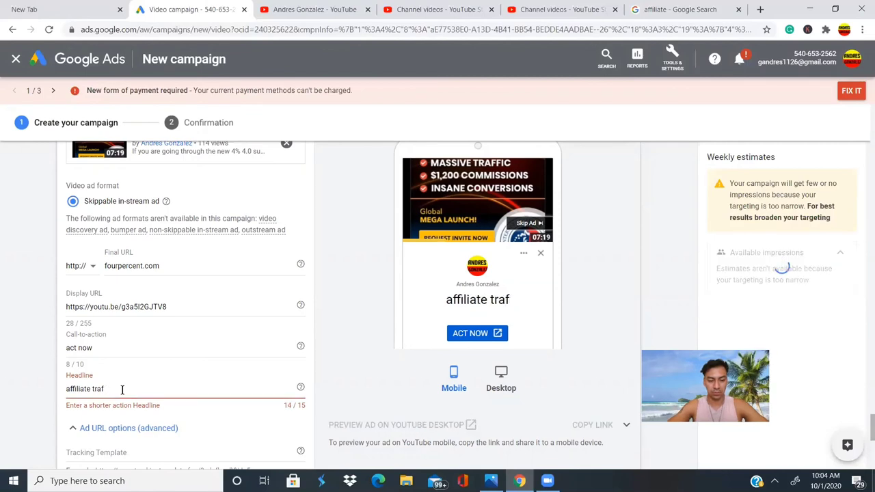
{"action": "scroll", "coordinate": [123, 390], "scroll_direction": "down", "scroll_amount": 10}
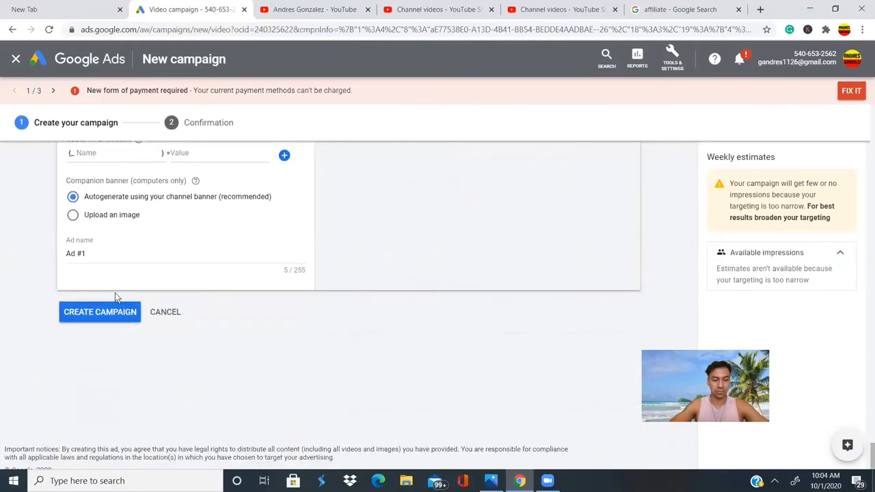
{"action": "left_click", "coordinate": [114, 314]}
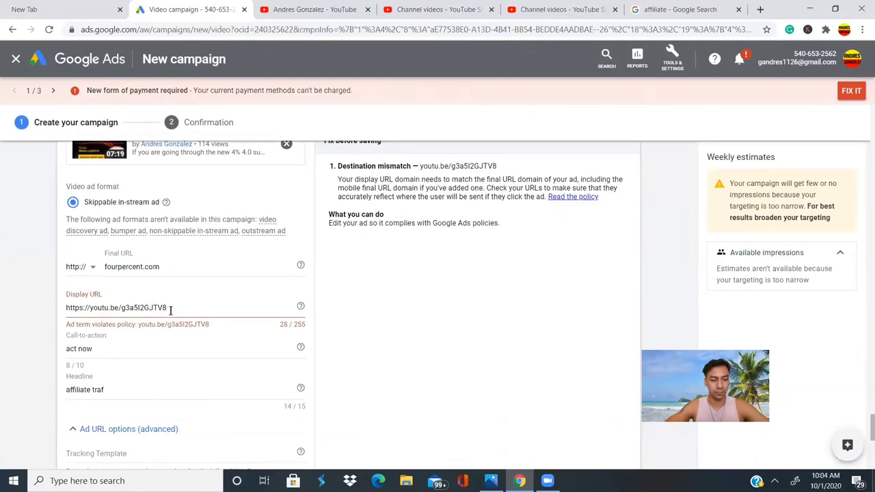
- Replace the ad's display URL with fourpercent.com, copied from the final URL
{"action": "left_click_drag", "start_coordinate": [170, 310], "coordinate": [46, 294]}
{"action": "key", "text": "BackSpace"}
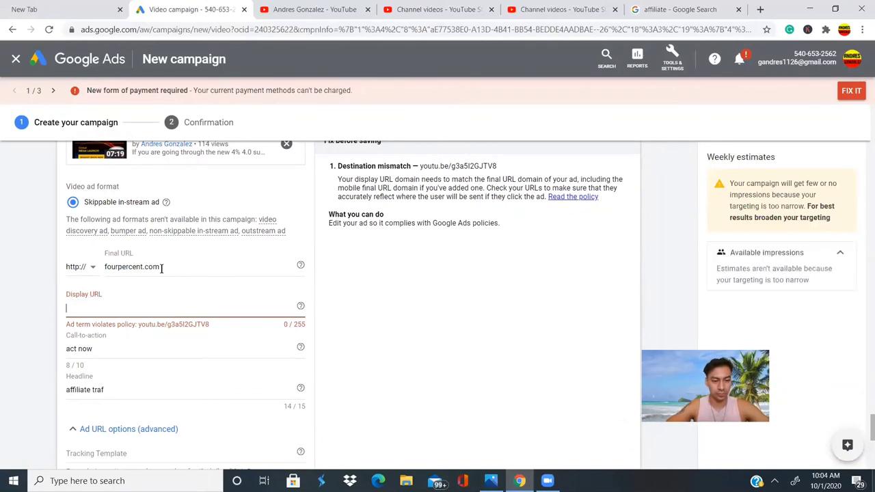
{"action": "left_click_drag", "start_coordinate": [160, 267], "coordinate": [96, 269]}
{"action": "left_click", "coordinate": [129, 268]}
{"action": "left_click_drag", "start_coordinate": [161, 267], "coordinate": [104, 268]}
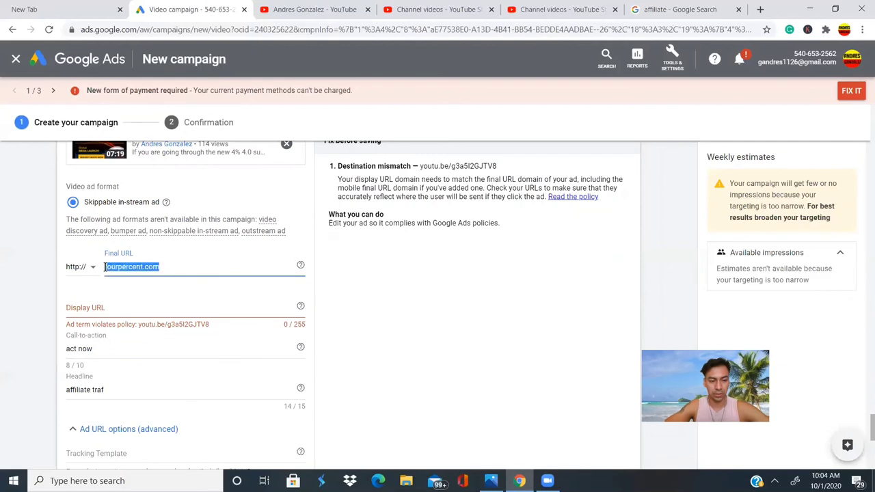
{"action": "right_click", "coordinate": [118, 265]}
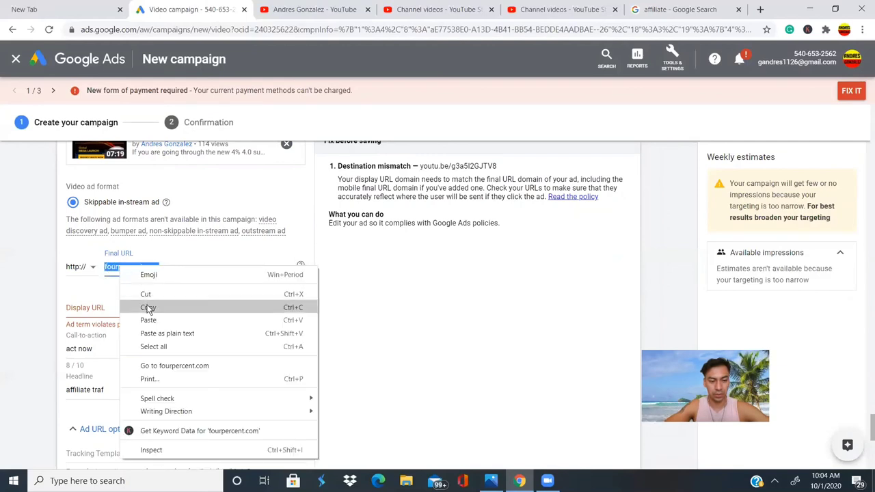
{"action": "left_click", "coordinate": [148, 308]}
{"action": "left_click", "coordinate": [135, 311]}
{"action": "right_click", "coordinate": [135, 310]}
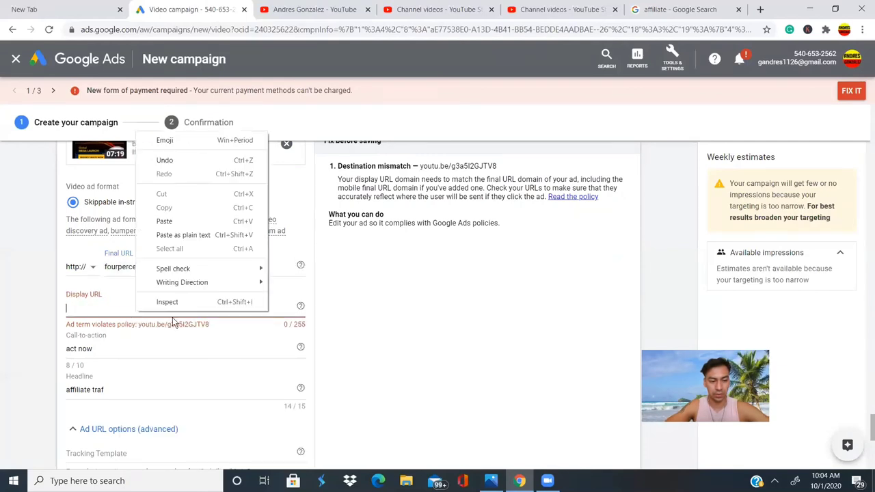
{"action": "left_click", "coordinate": [180, 221]}
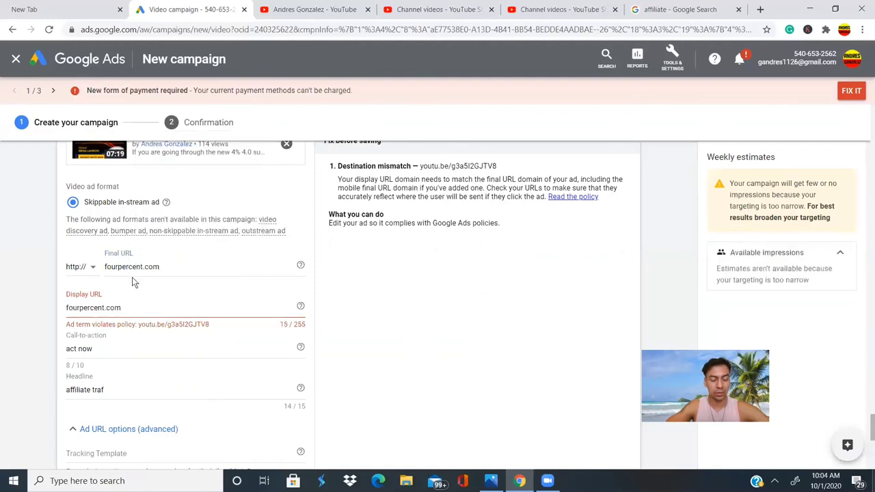
{"action": "mouse_move", "coordinate": [191, 232]}
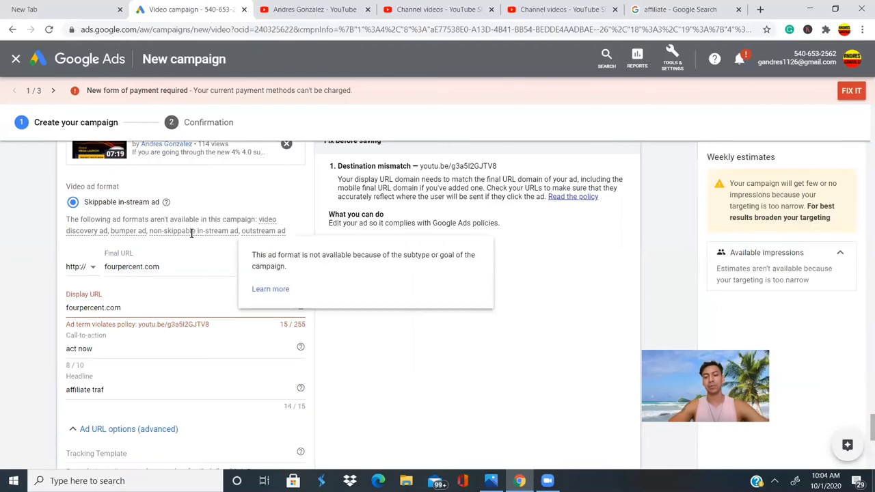
- Look through the Google search results for "affiliate" and view the Amazon Associates page as an example affiliate destination
{"action": "left_click", "coordinate": [683, 9]}
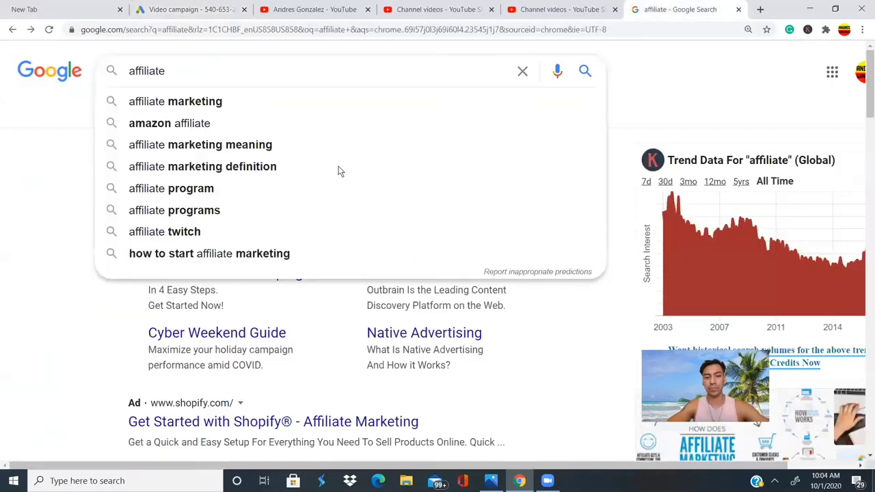
{"action": "left_click", "coordinate": [90, 329]}
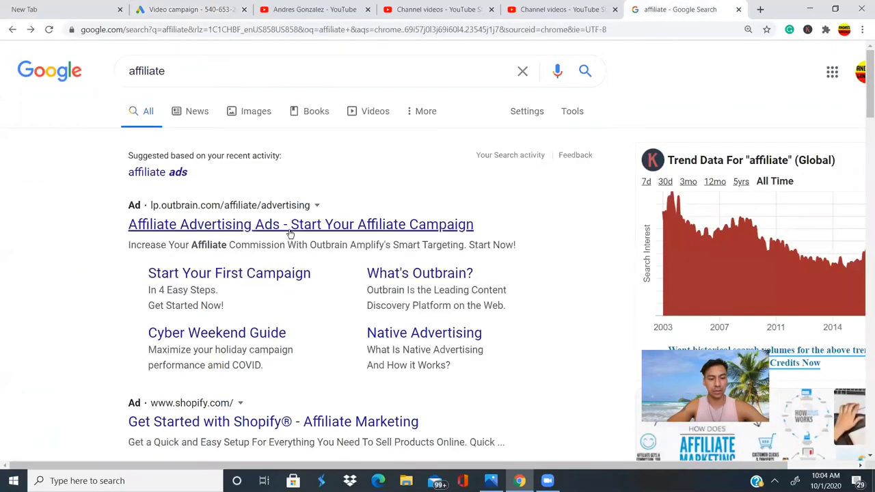
{"action": "scroll", "coordinate": [288, 222], "scroll_direction": "down", "scroll_amount": 2}
{"action": "scroll", "coordinate": [288, 222], "scroll_direction": "down", "scroll_amount": 11}
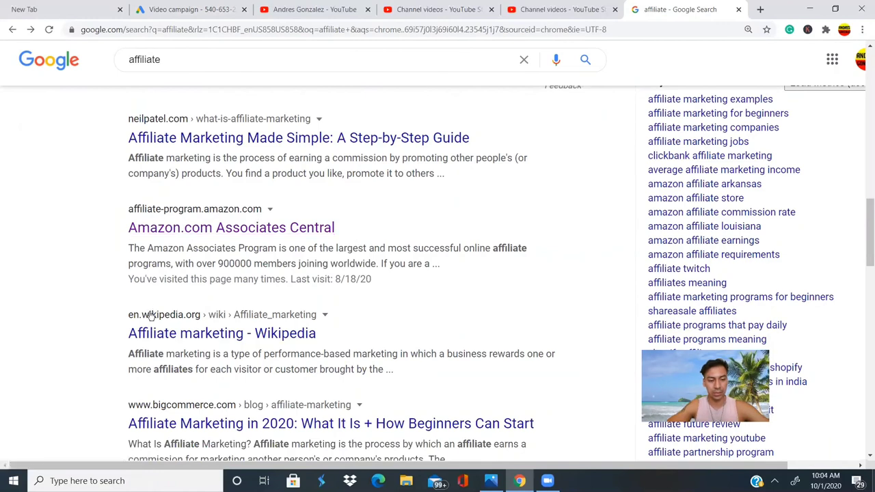
{"action": "left_click", "coordinate": [189, 232]}
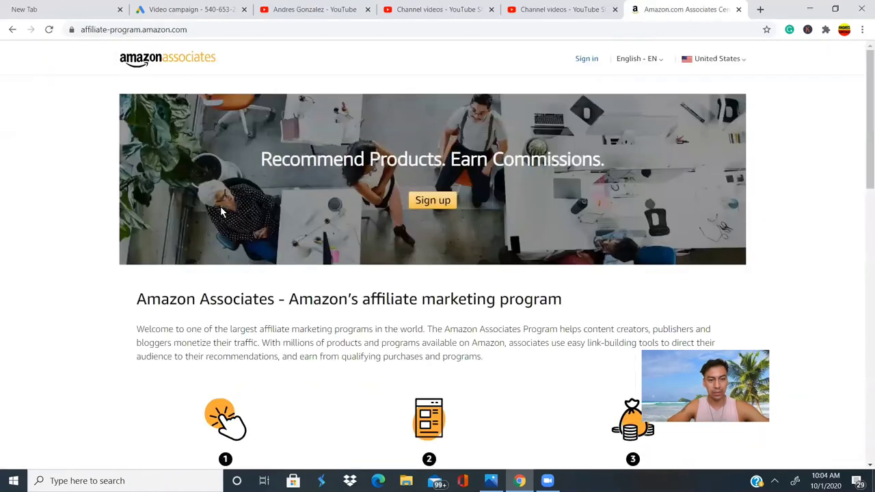
{"action": "left_click", "coordinate": [12, 31]}
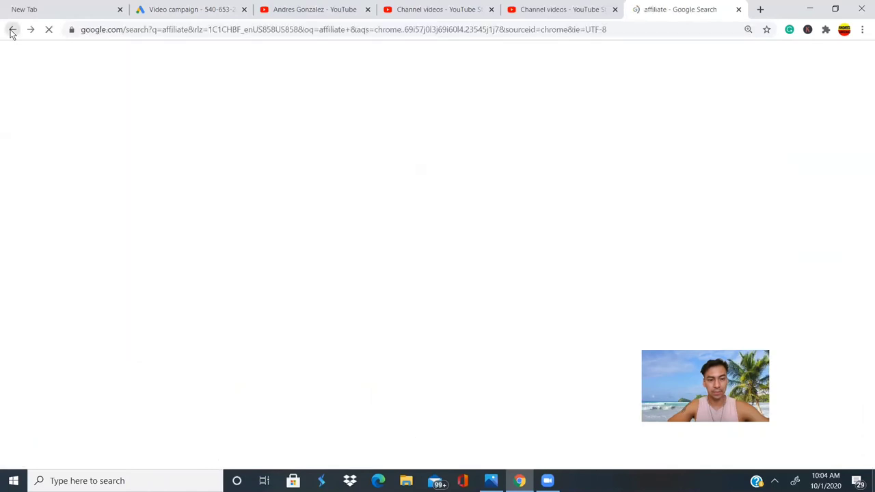
{"action": "left_click", "coordinate": [317, 10]}
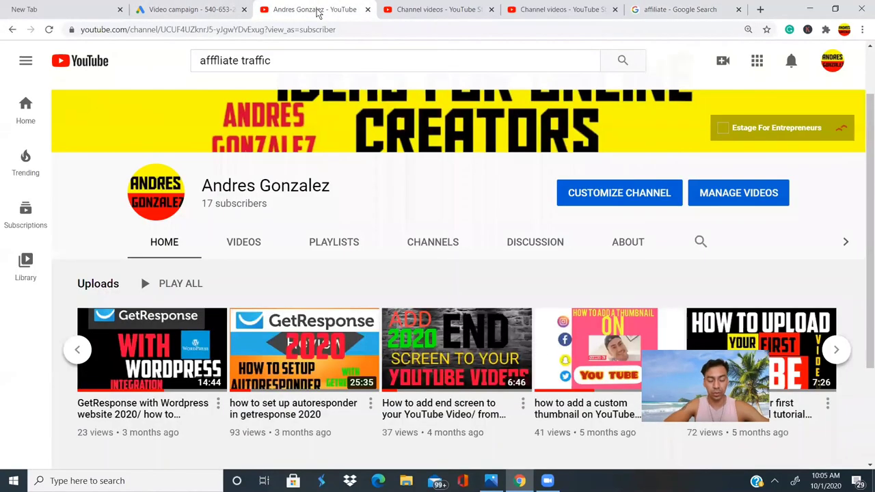
- Create the Google Ads campaign with the corrected display URL, continue to its ad groups and dismiss the feedback survey
{"action": "left_click", "coordinate": [181, 9]}
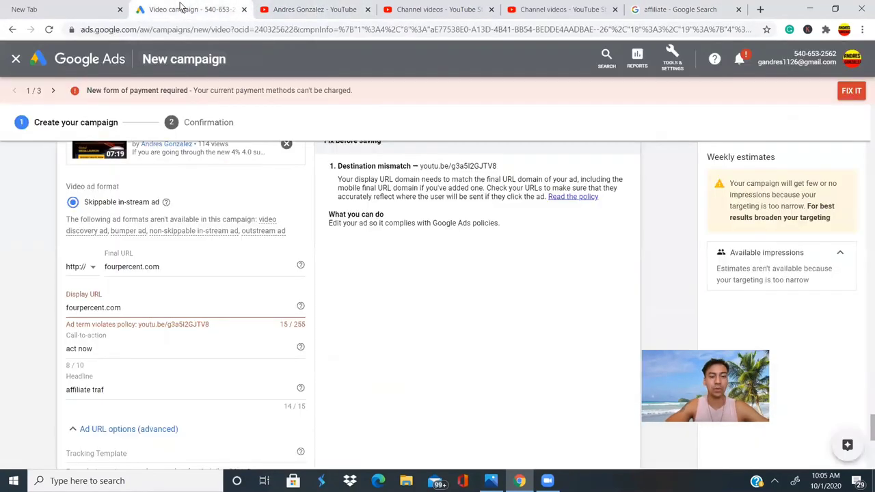
{"action": "scroll", "coordinate": [199, 335], "scroll_direction": "down", "scroll_amount": 5}
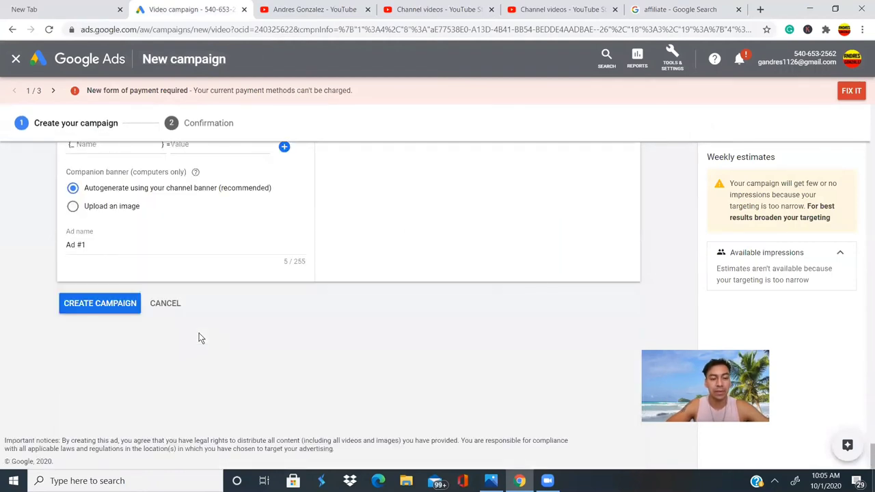
{"action": "left_click", "coordinate": [72, 303]}
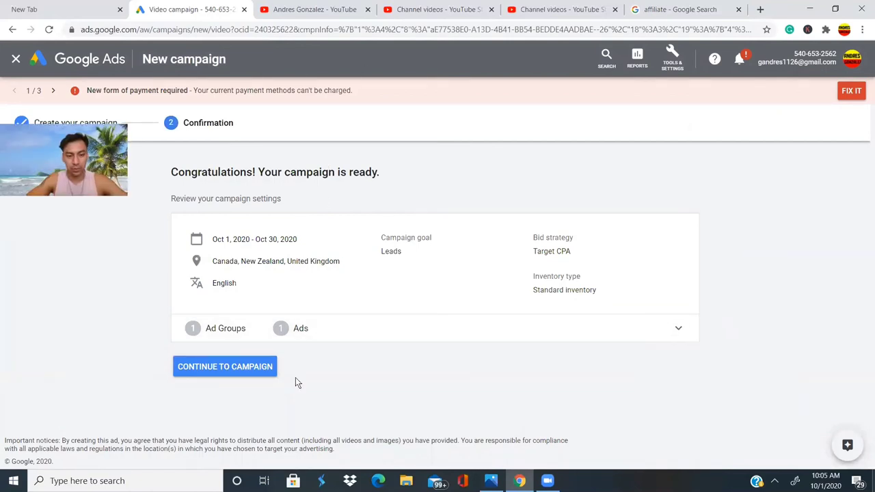
{"action": "left_click", "coordinate": [244, 366]}
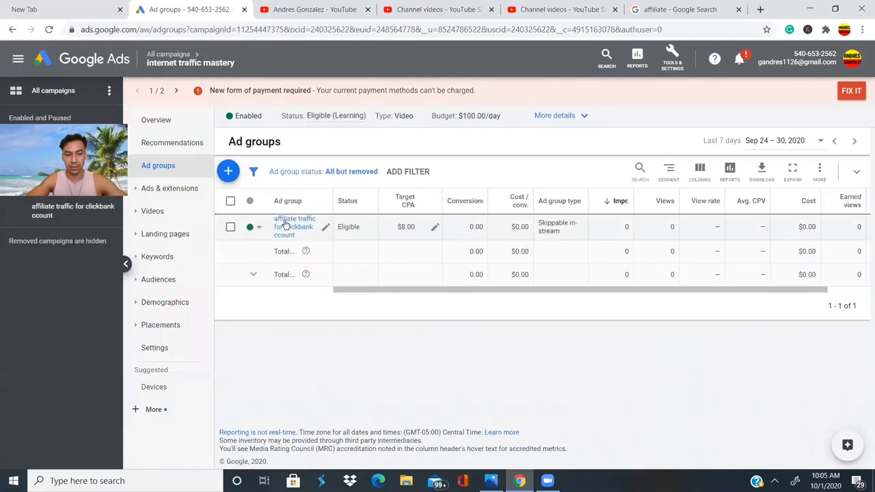
{"action": "left_click", "coordinate": [286, 223]}
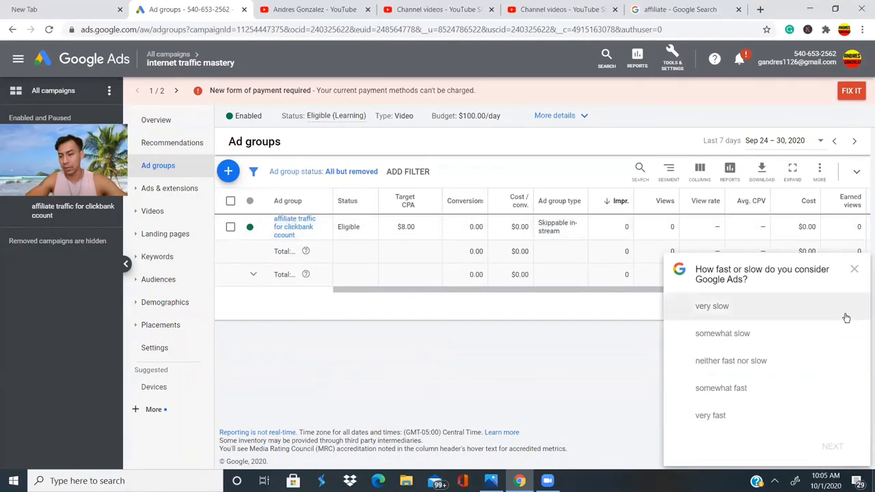
{"action": "left_click", "coordinate": [852, 271]}
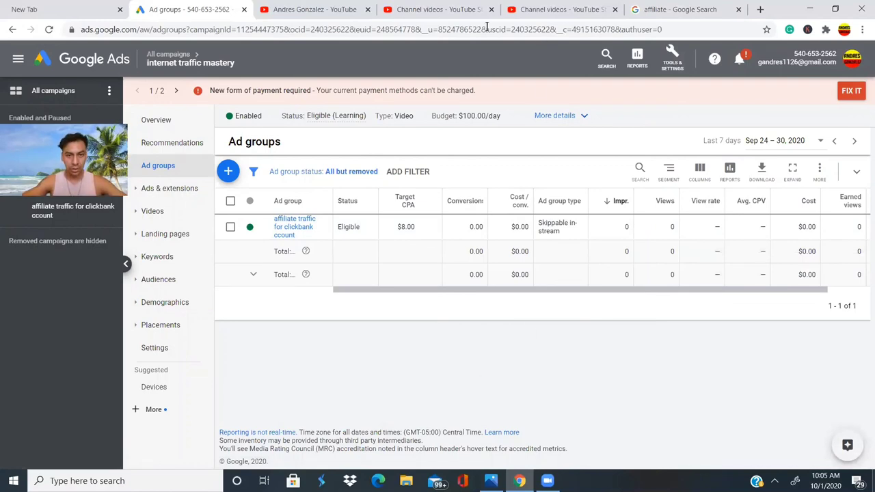
{"action": "left_click", "coordinate": [289, 9]}
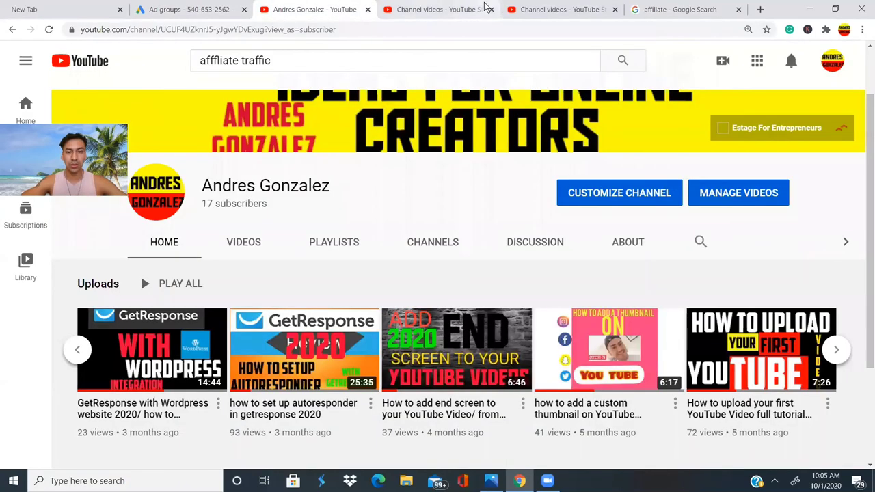
{"action": "left_click", "coordinate": [462, 9]}
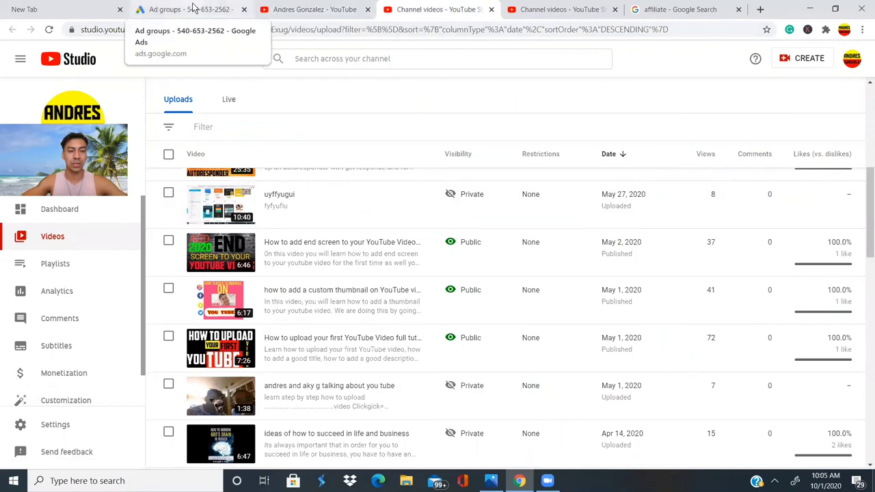
{"action": "left_click", "coordinate": [194, 8]}
{"action": "left_click", "coordinate": [284, 11]}
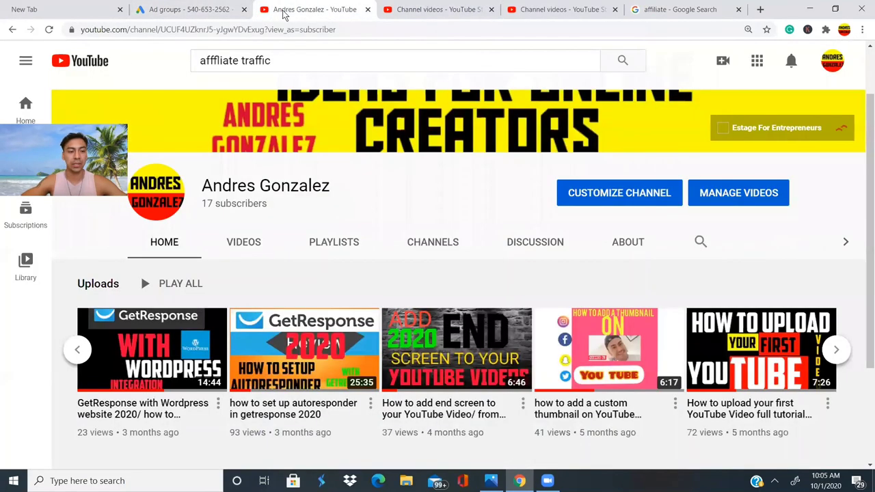
{"action": "left_click", "coordinate": [198, 9]}
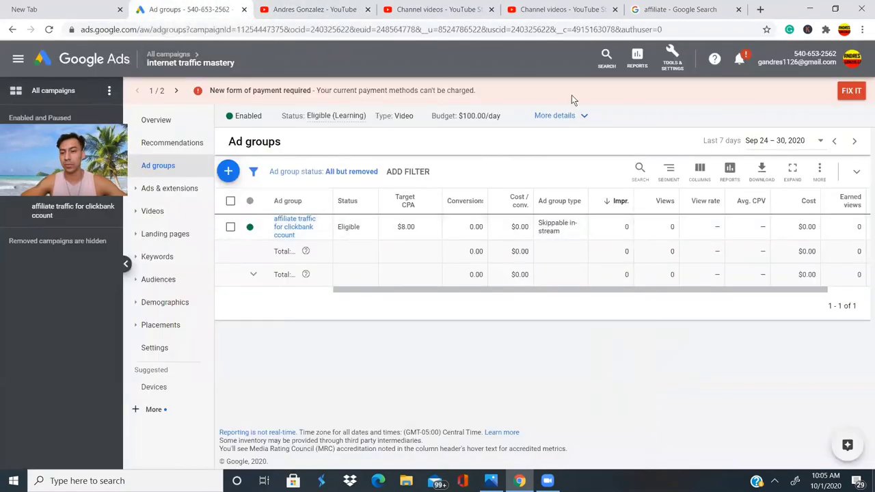